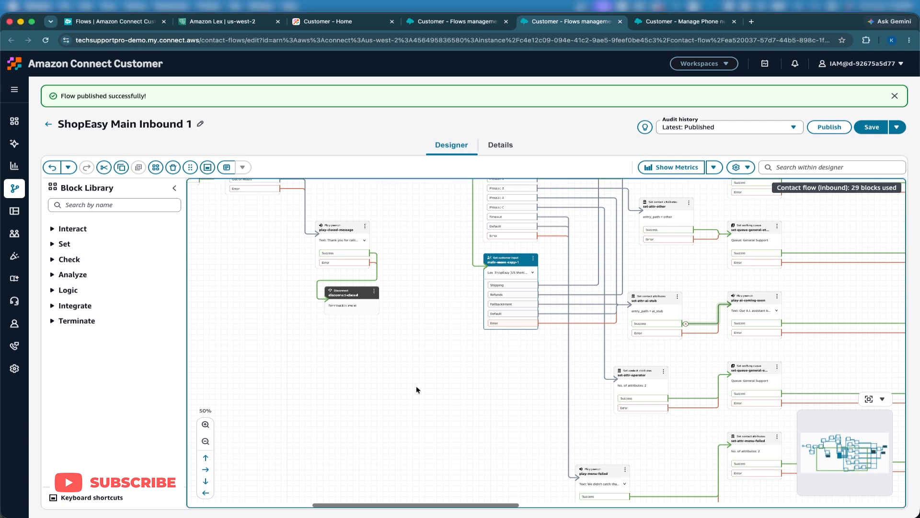
Step: Open the Communication widgets page under Channels in a new browser tab and switch to it
scroll(417, 387, up, 2)
scroll(416, 385, up, 7)
scroll(416, 385, left, 8)
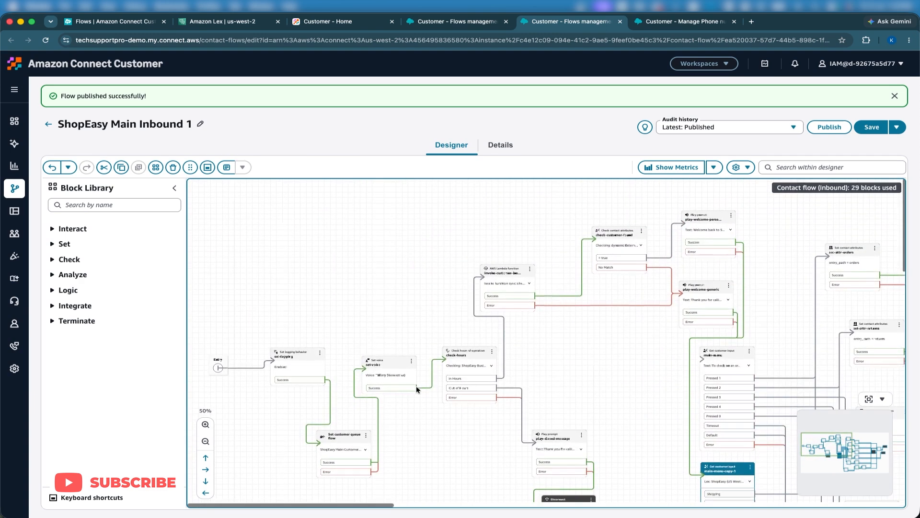
mouse_move(14, 373)
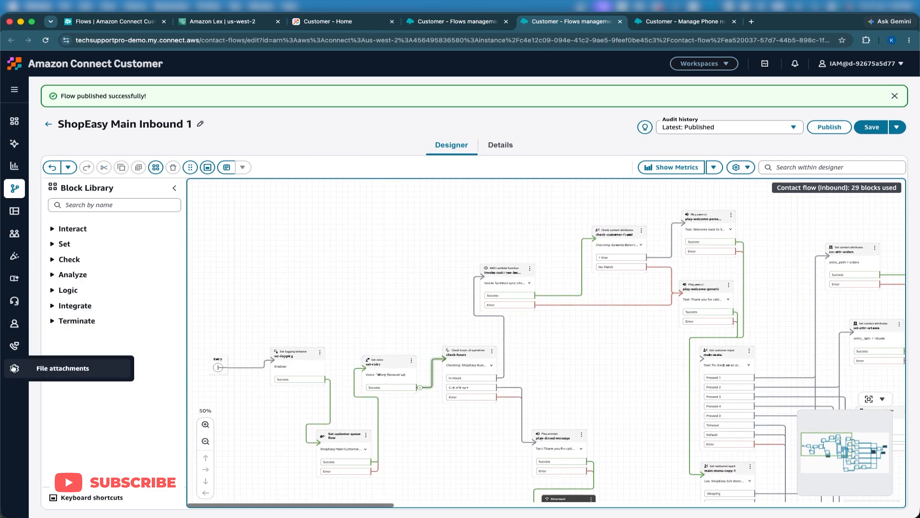
mouse_move(13, 353)
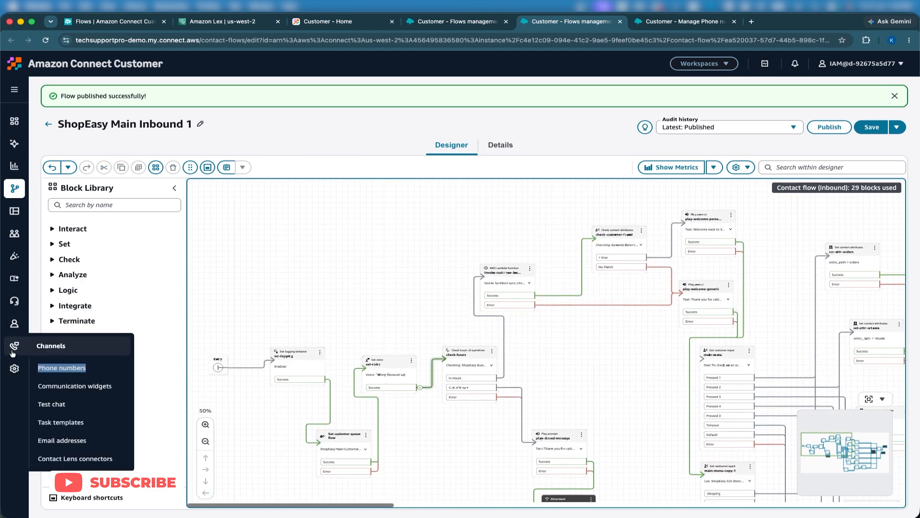
right_click(60, 379)
click(83, 384)
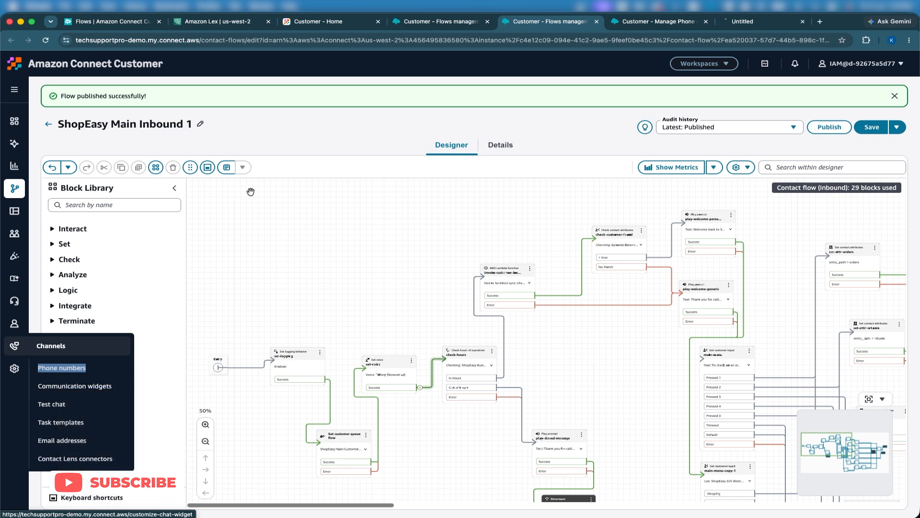
click(741, 22)
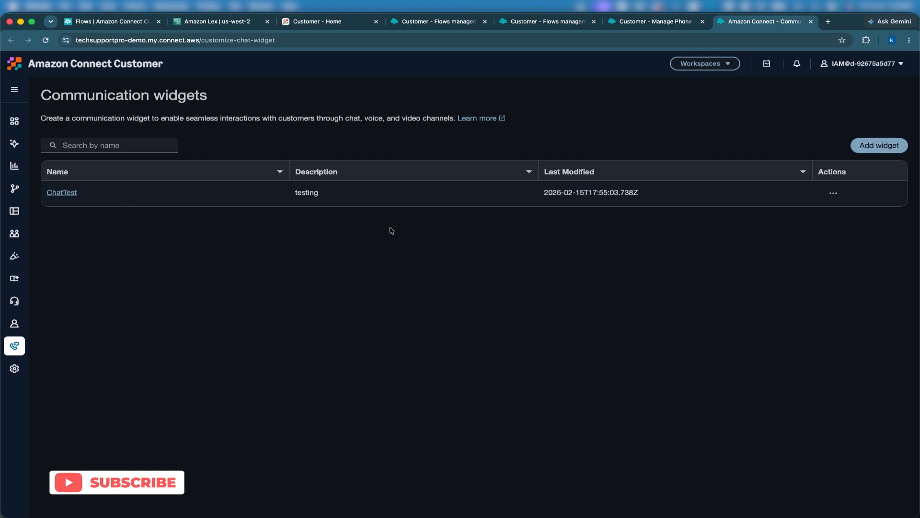
Step: Start adding a new communication widget and name it ShopEasy
click(861, 148)
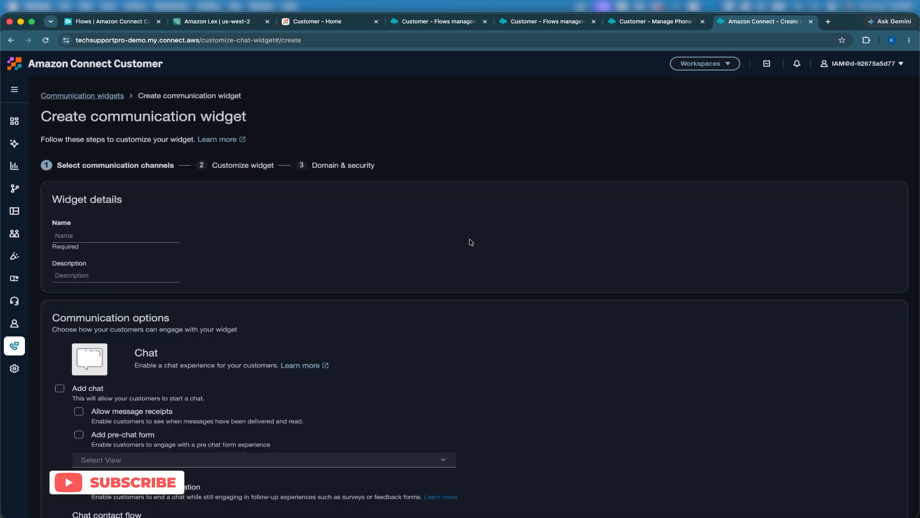
click(109, 237)
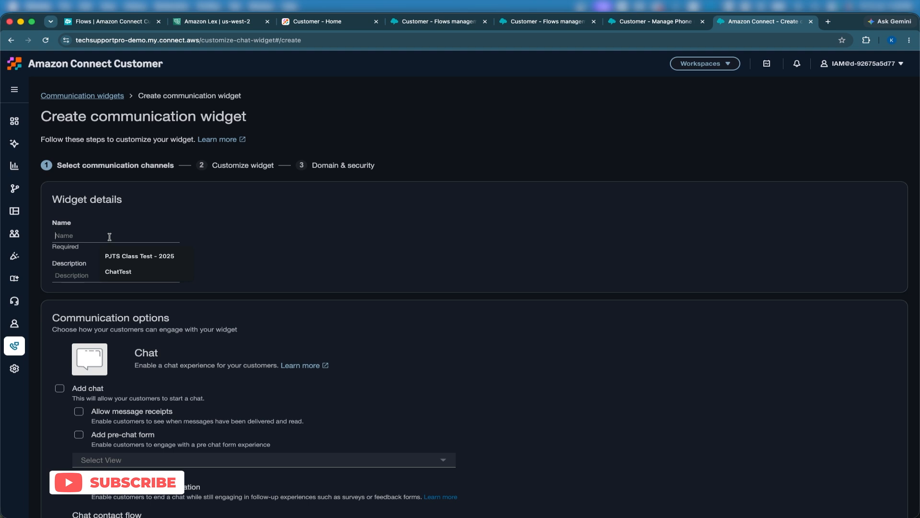
text(ShopEasy)
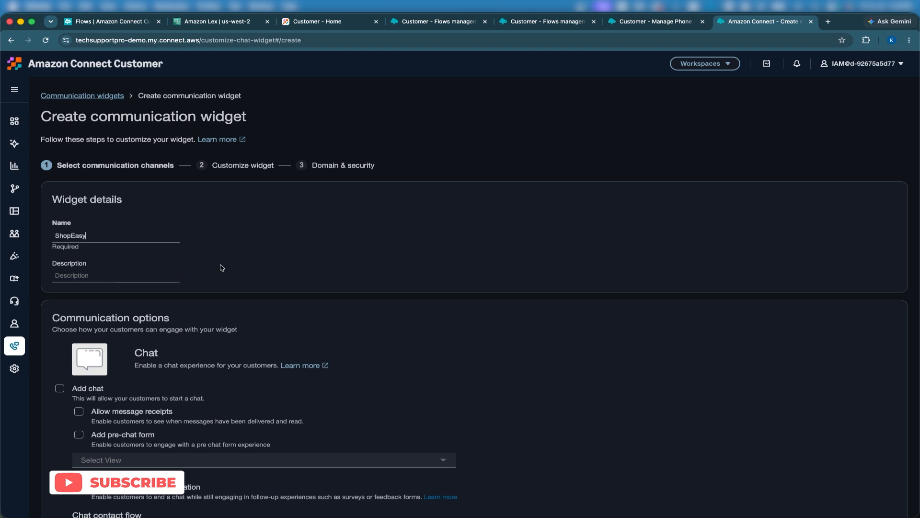
Step: Enable chat for the widget and set its chat contact flow to ShopEasy Main Inbound 1
scroll(222, 267, down, 3)
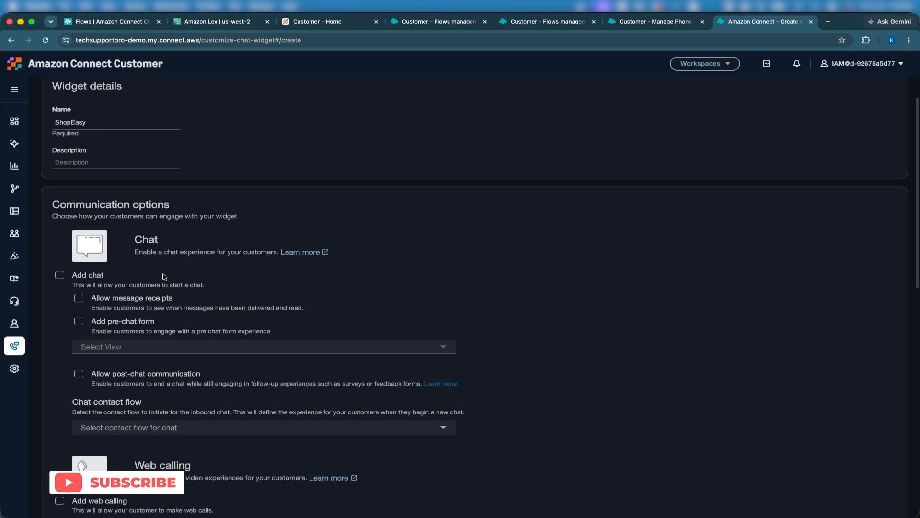
scroll(64, 286, down, 3)
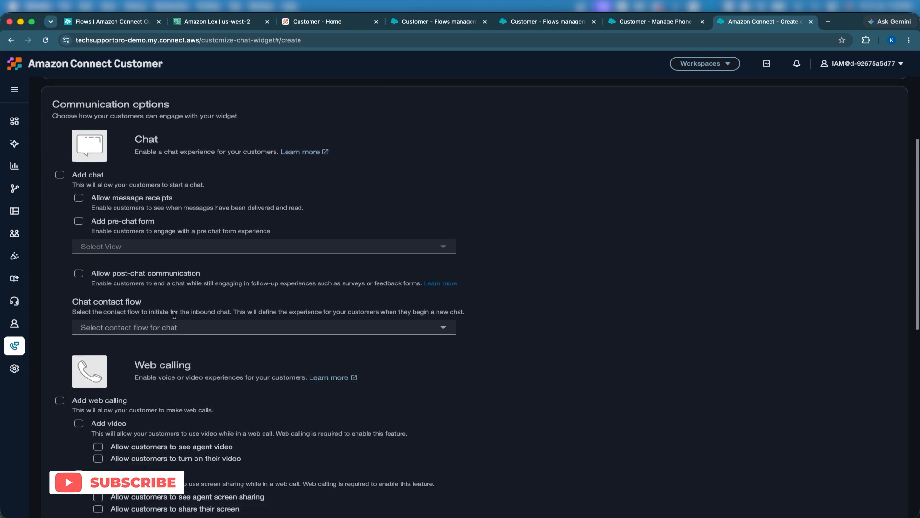
click(58, 176)
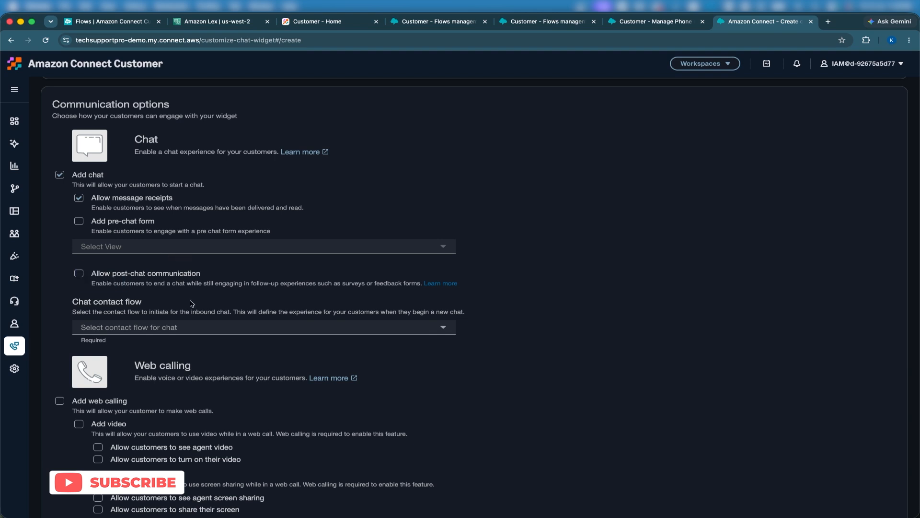
click(184, 324)
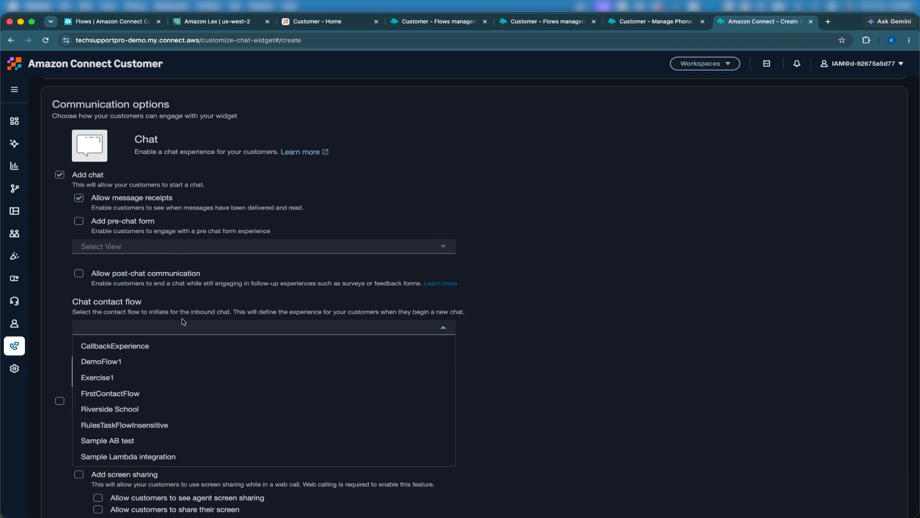
text(Shop)
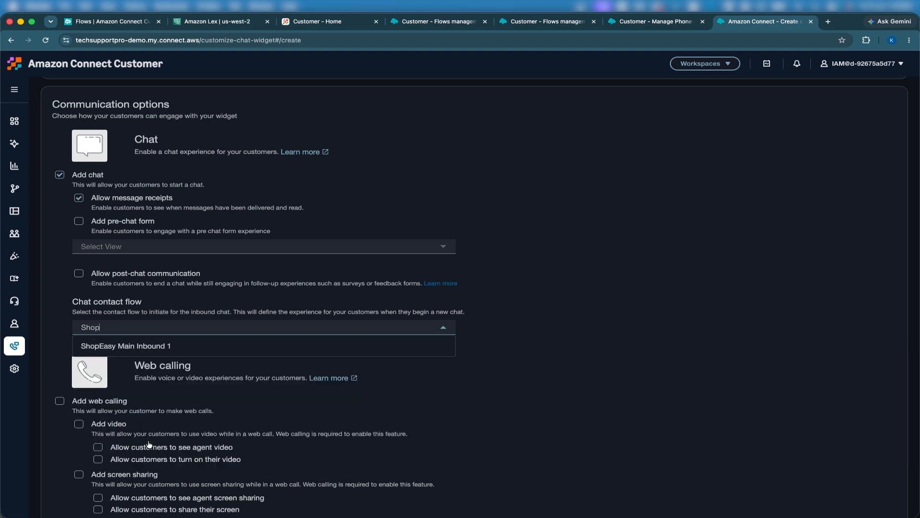
click(158, 345)
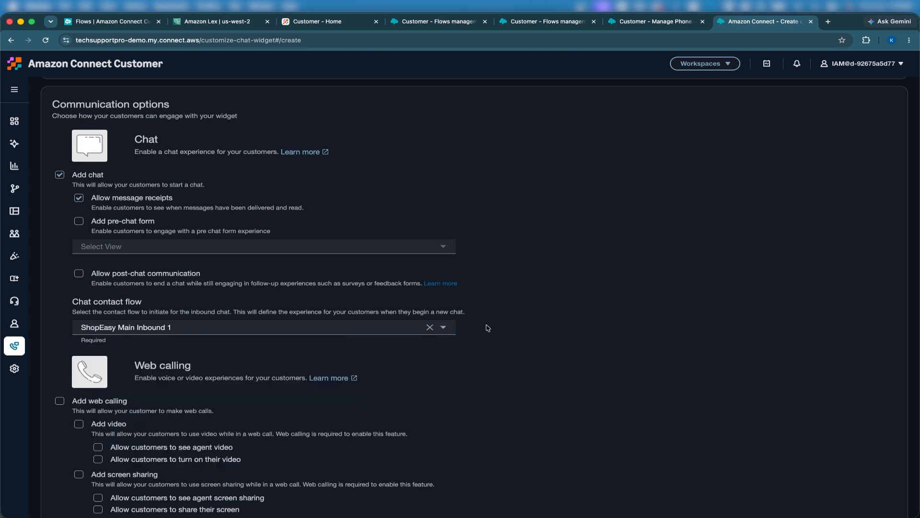
Step: Save the communication channel settings and continue to widget customization
scroll(535, 318, down, 5)
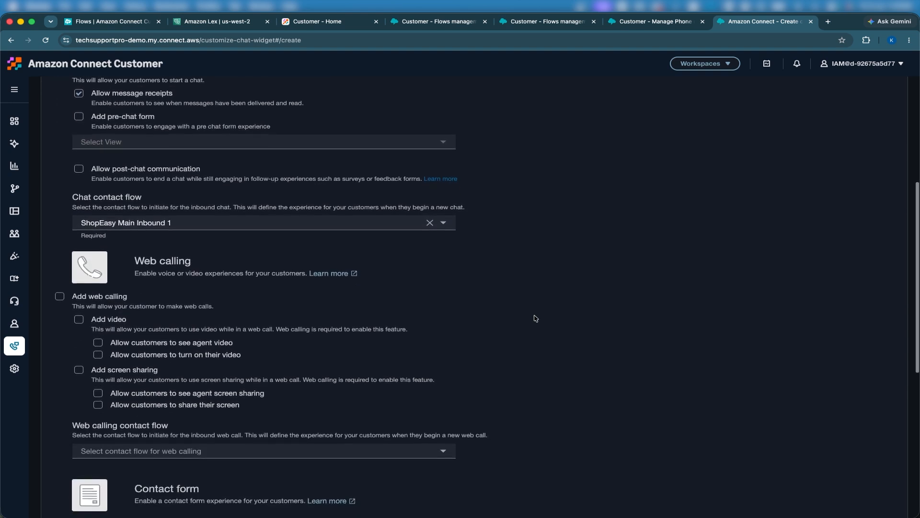
scroll(510, 335, down, 1)
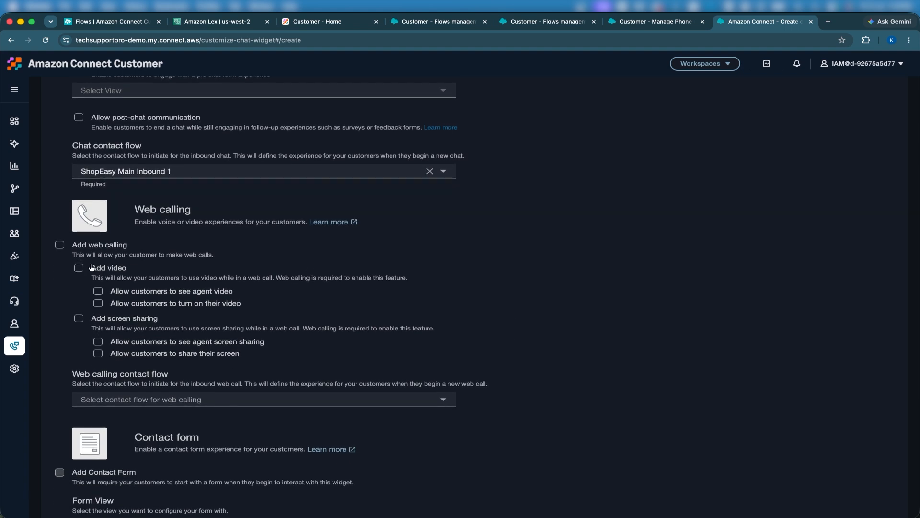
scroll(112, 334, down, 9)
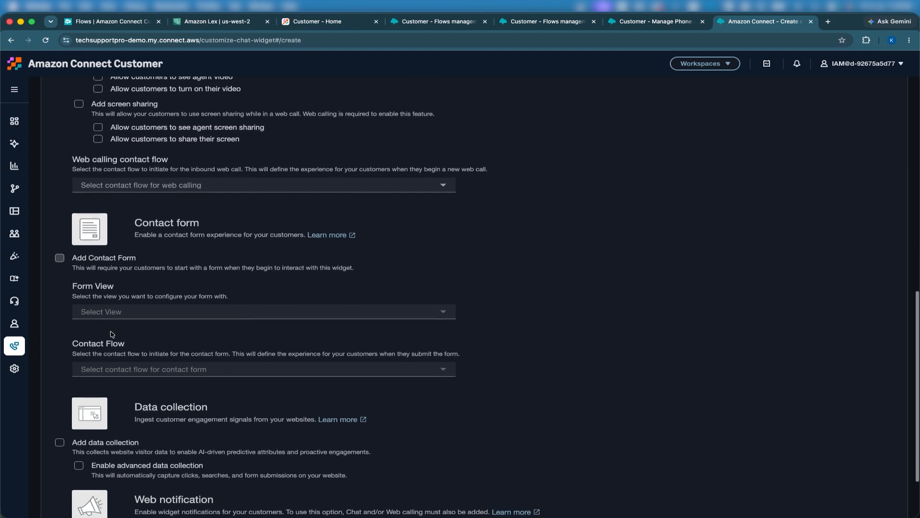
scroll(112, 334, down, 4)
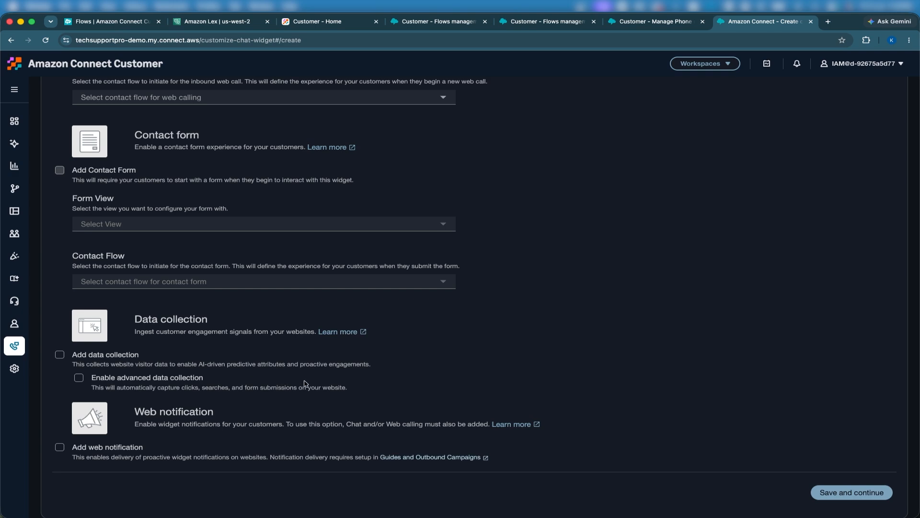
click(846, 497)
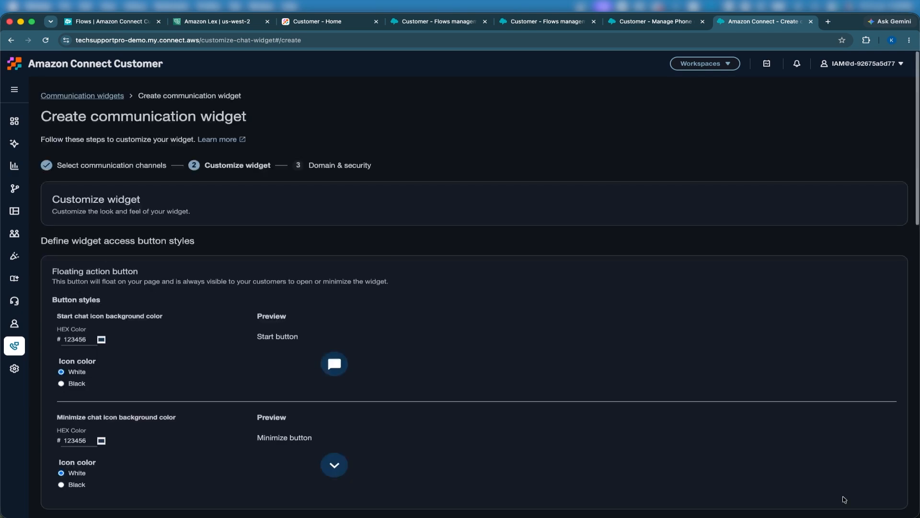
Step: Switch the start chat icon color to Black and back to White
scroll(567, 394, down, 3)
scroll(567, 394, down, 7)
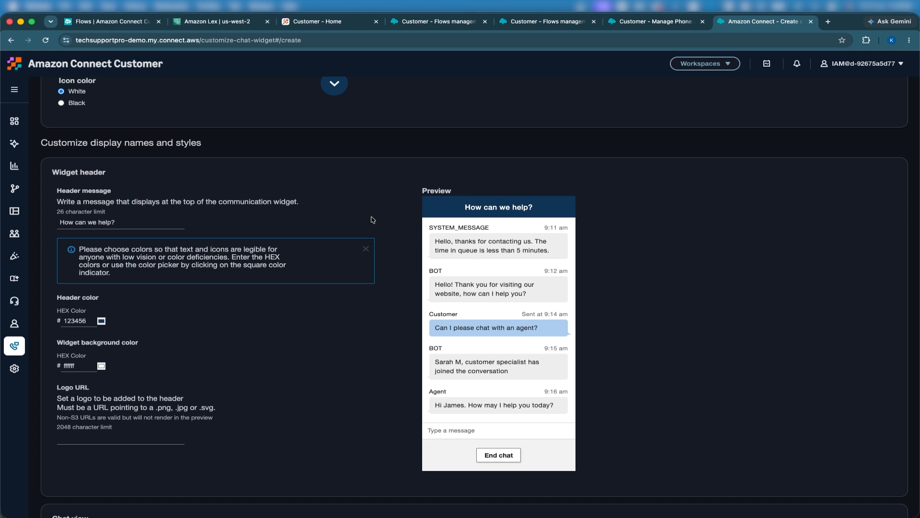
scroll(373, 220, up, 3)
scroll(373, 219, up, 1)
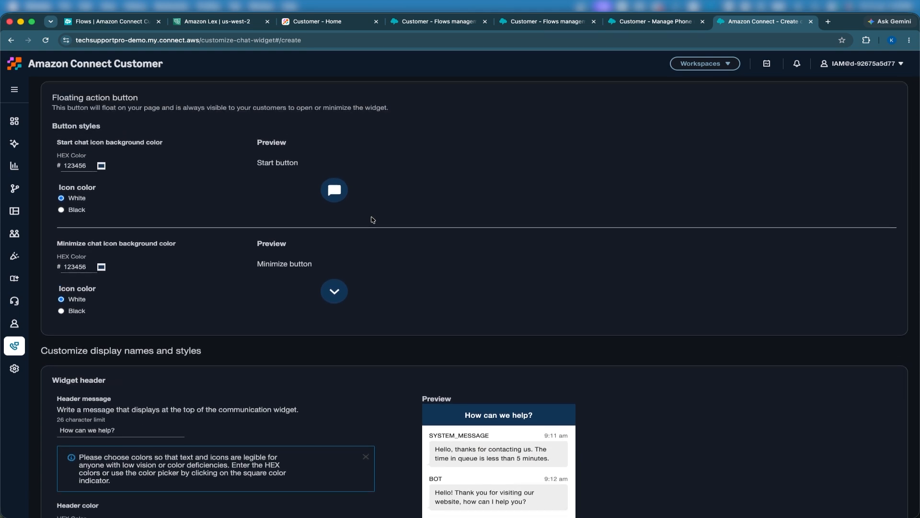
click(61, 210)
click(61, 198)
Step: Set the chat view typeface to Georgia
scroll(216, 313, down, 5)
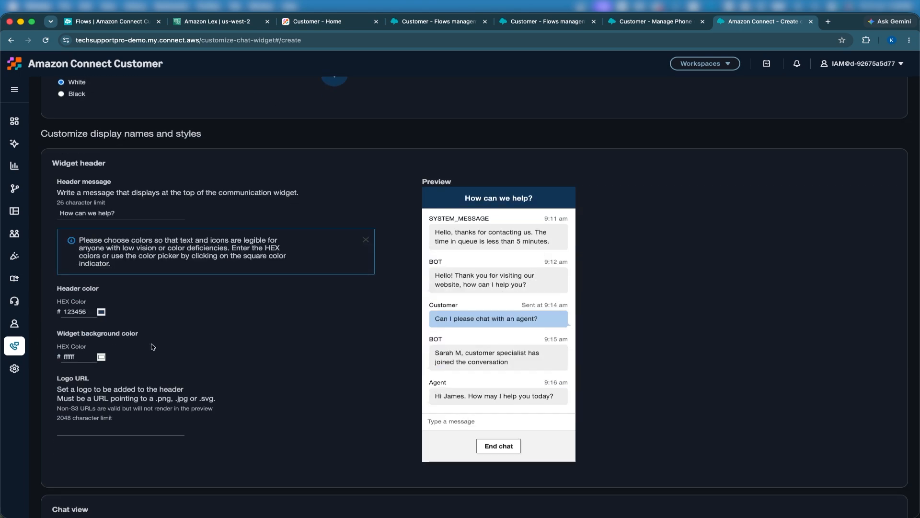
scroll(137, 370, down, 6)
scroll(136, 370, down, 2)
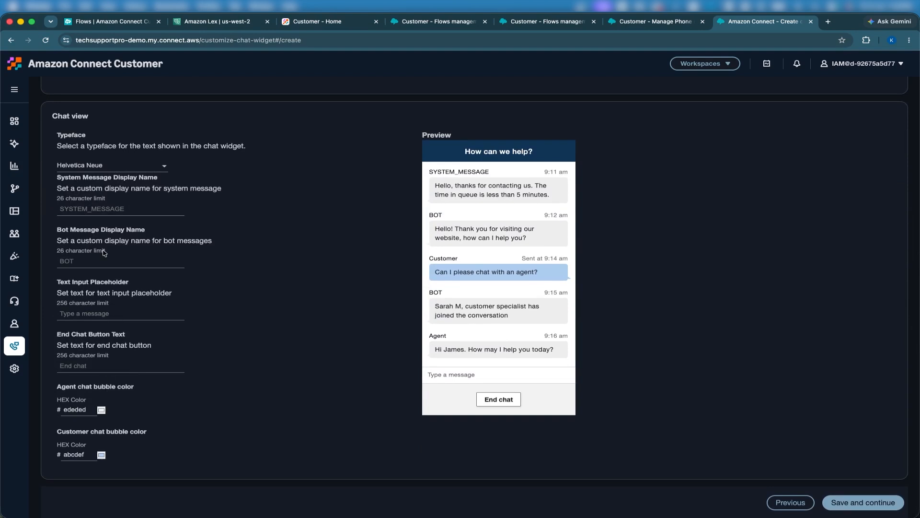
click(94, 166)
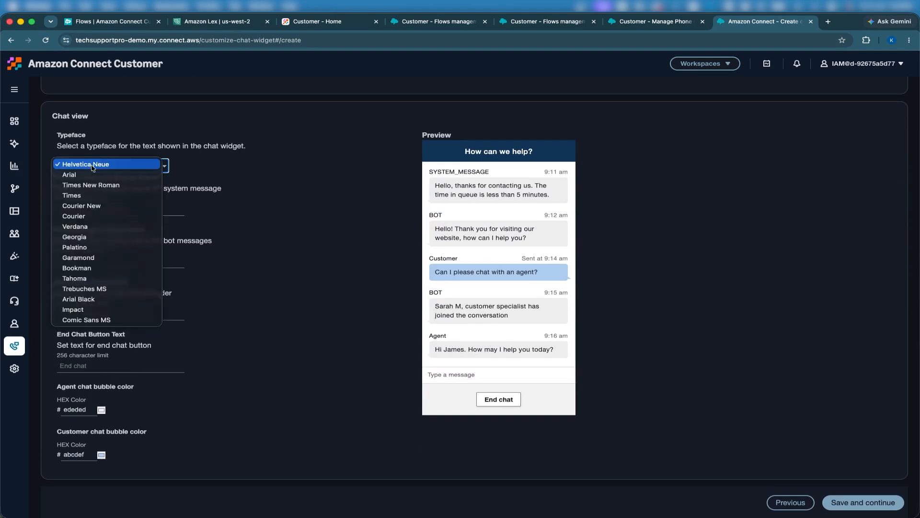
click(81, 237)
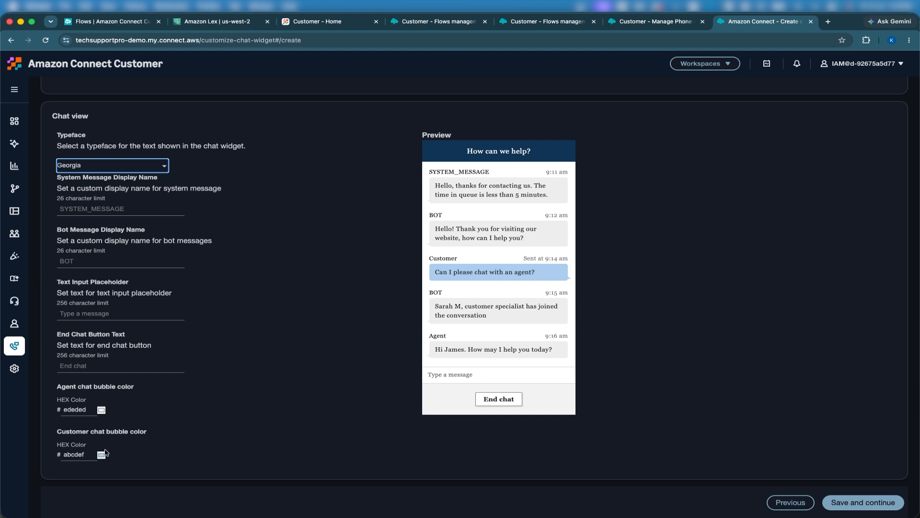
Step: Set the header color to 194f85 with the color picker, then save the customization and continue
scroll(140, 377, up, 1)
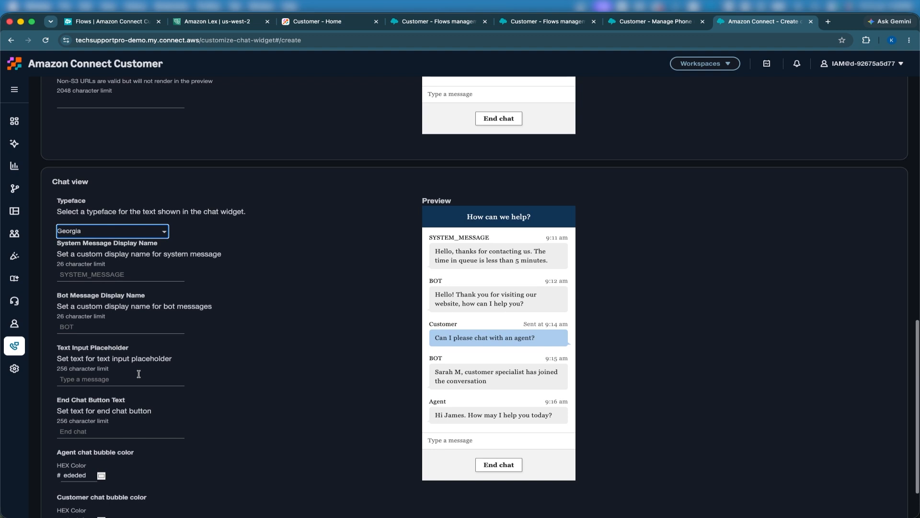
scroll(140, 376, up, 5)
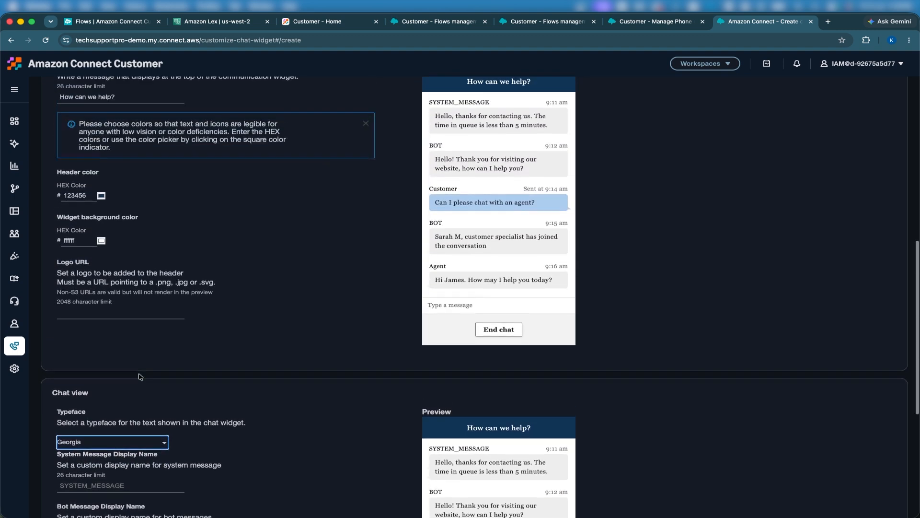
click(101, 196)
drag(178, 219, 187, 229)
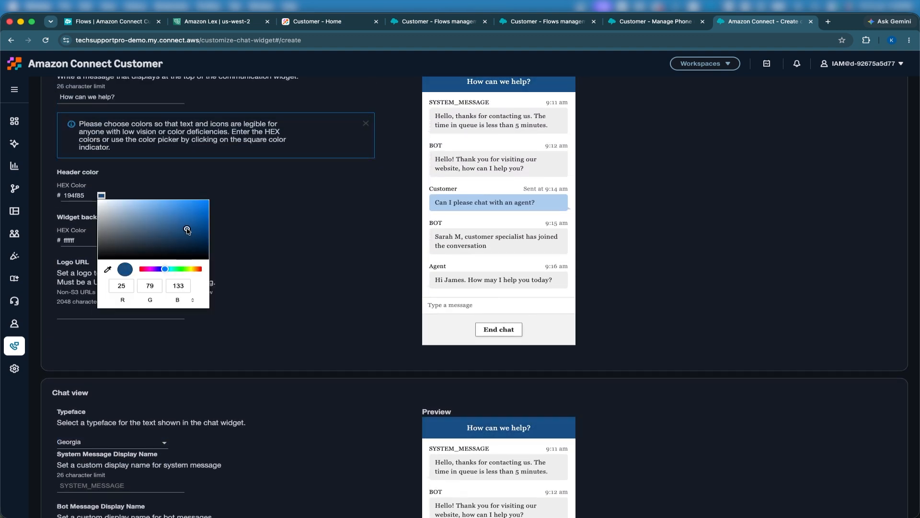
click(285, 263)
scroll(290, 265, down, 6)
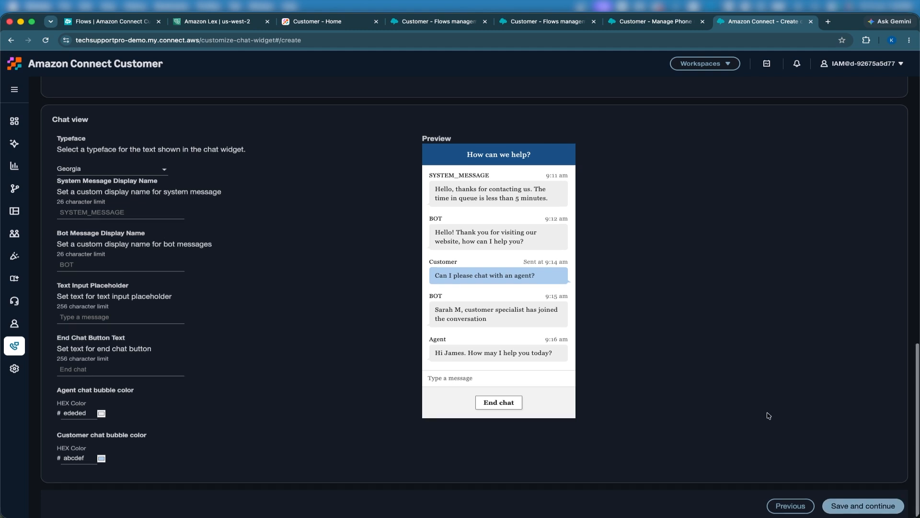
click(843, 503)
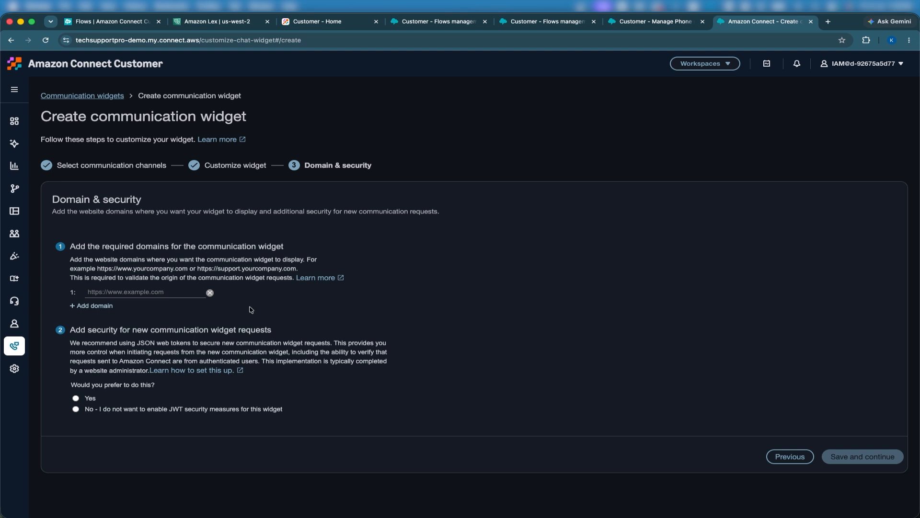
click(154, 293)
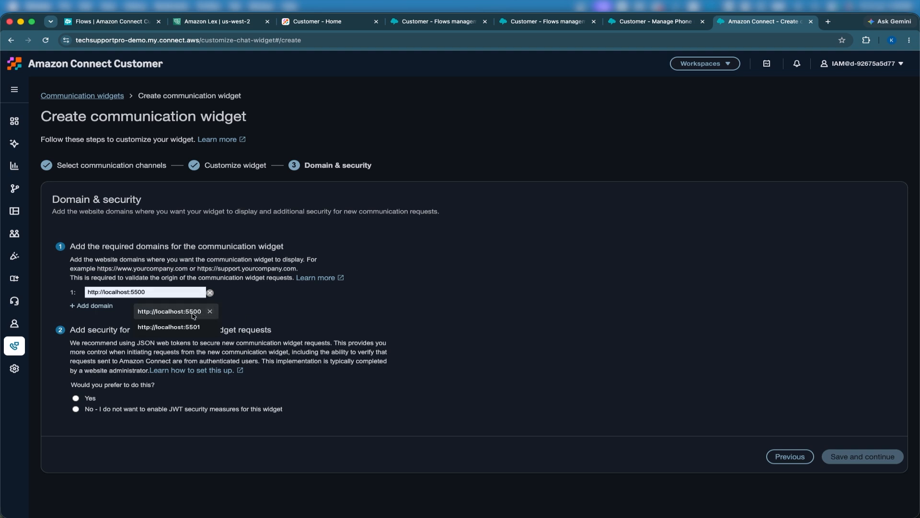
click(191, 315)
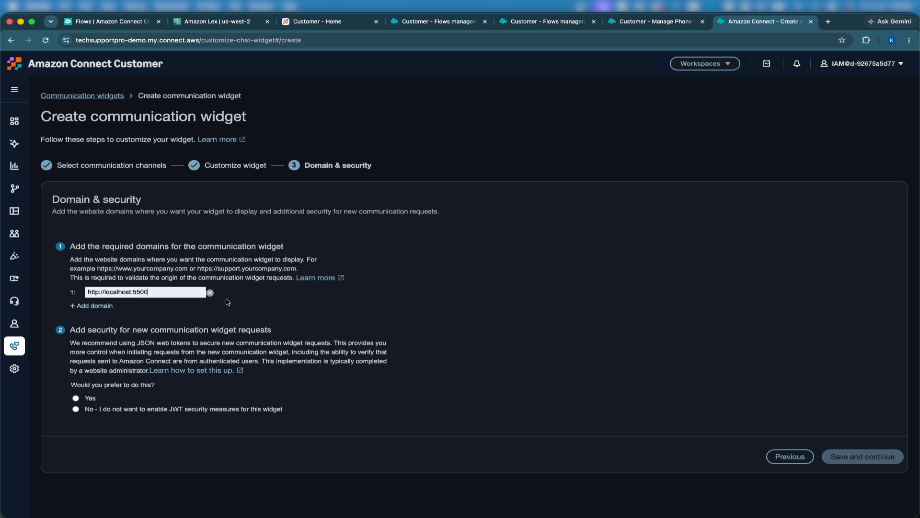
triple_click(144, 293)
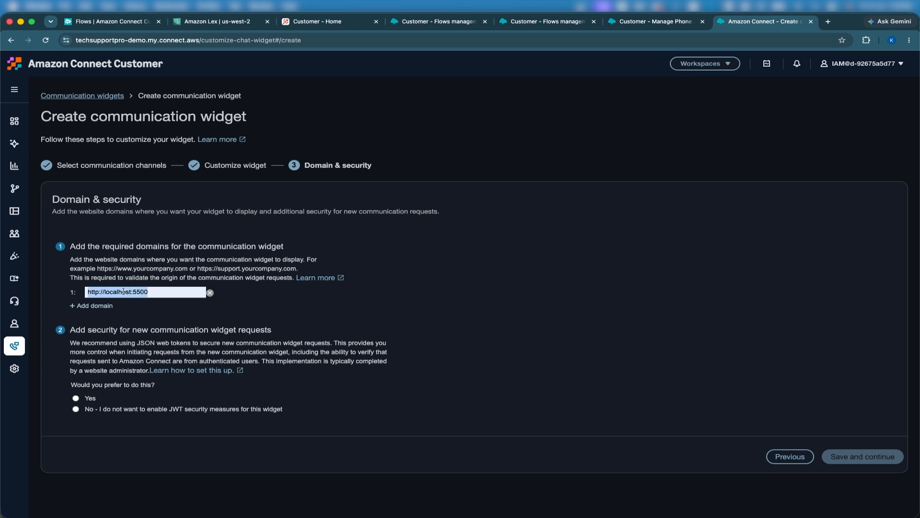
click(152, 293)
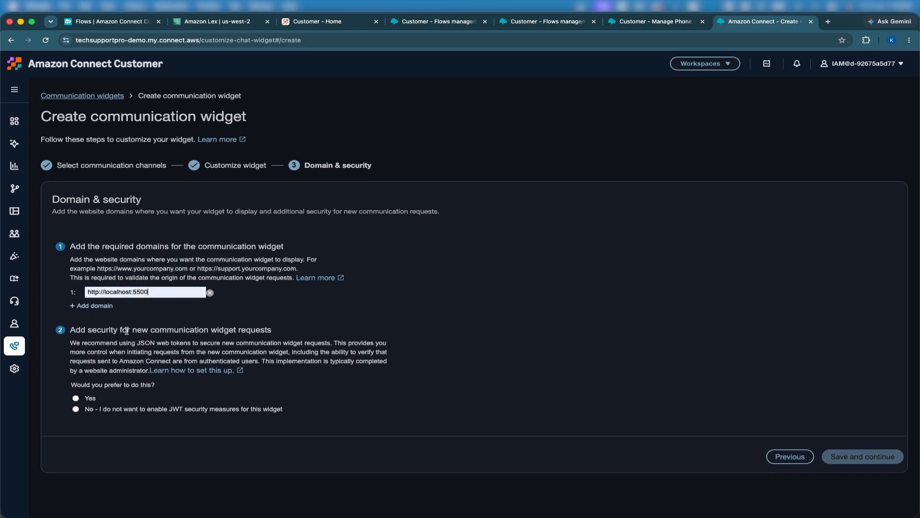
click(76, 409)
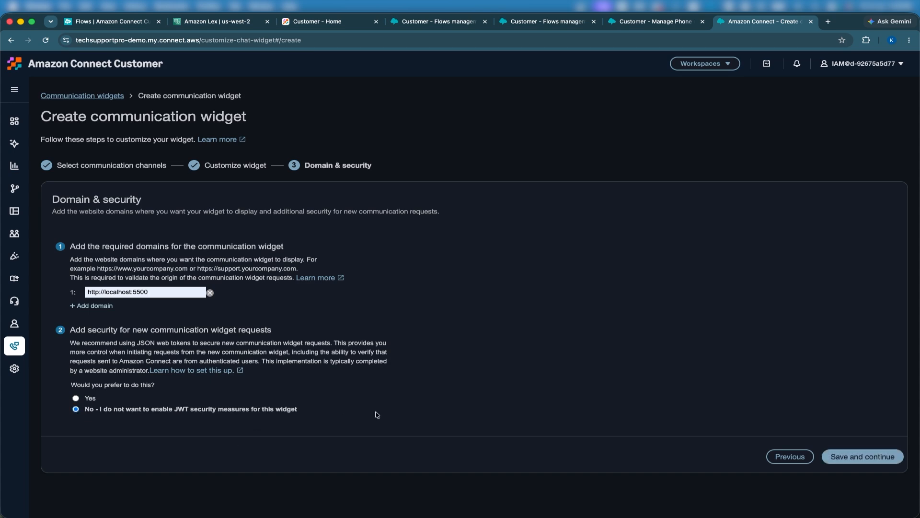
Step: Save the domain and security settings to create the widget, and review the generated widget script
click(879, 458)
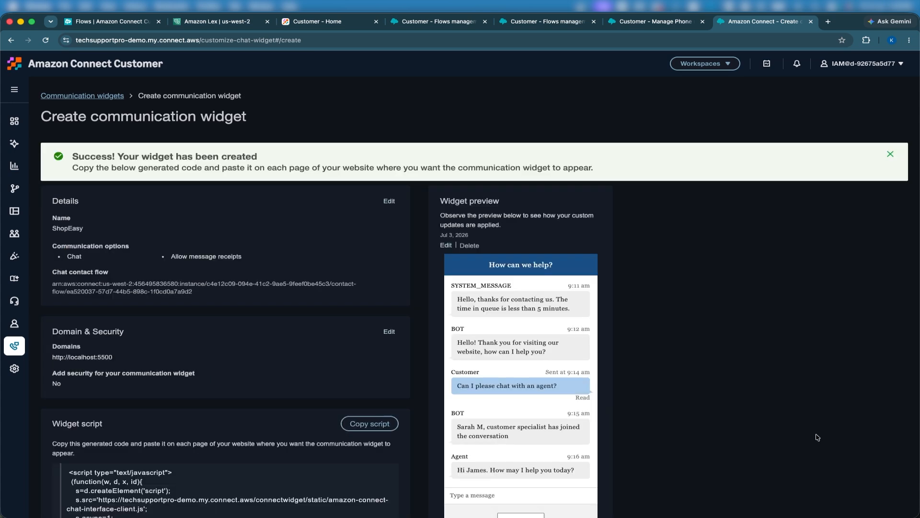
scroll(726, 403, down, 5)
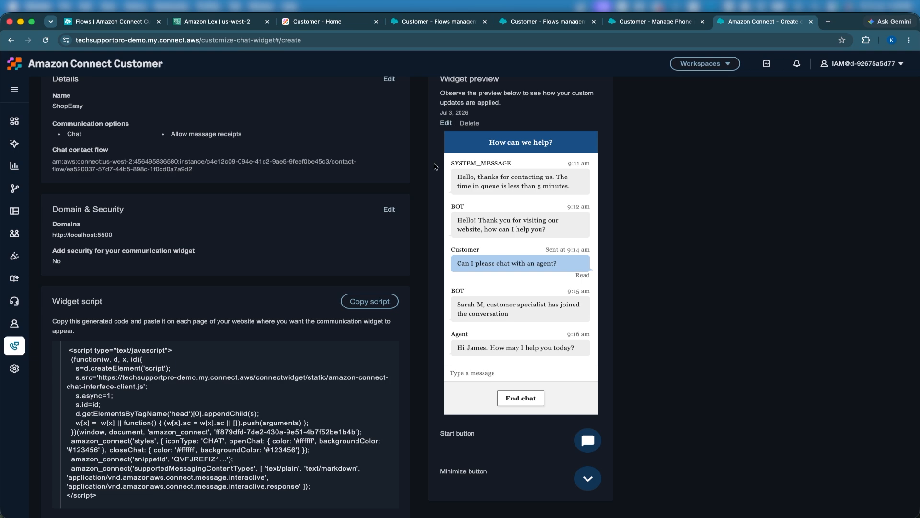
Step: In a new tab, ask Claude: "Generate a complete webpage for my shopeasy website. it shop be a index.html, css, js. all in one"
click(828, 22)
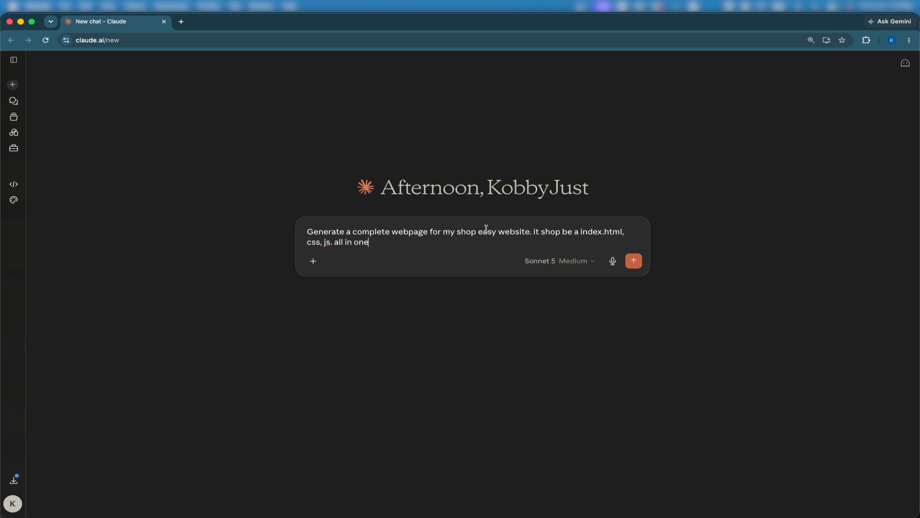
key(BackSpace)
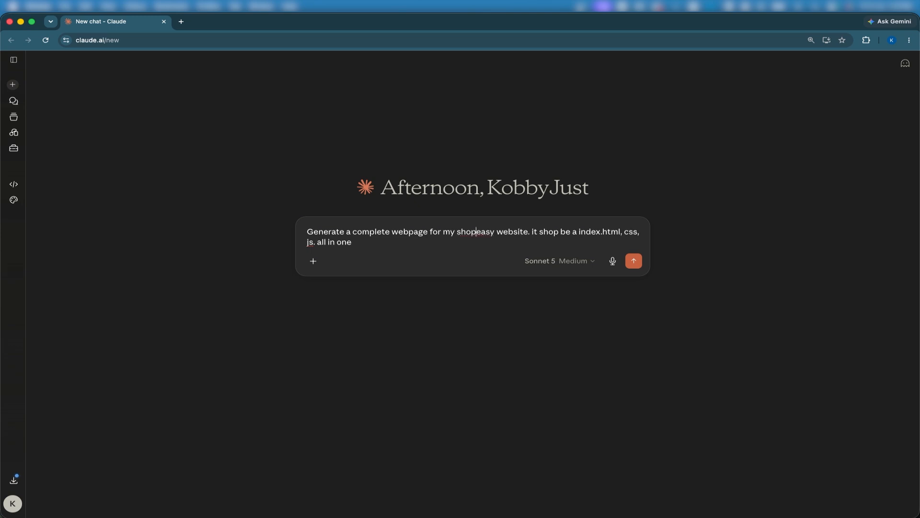
key(Return)
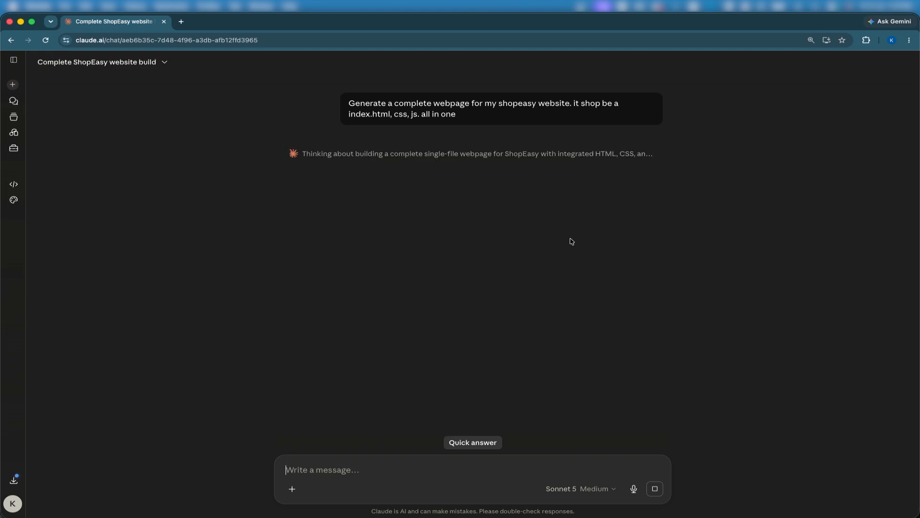
Step: Switch back to the browser window showing the Amazon Connect communication widget tab
key(ctrl+Up)
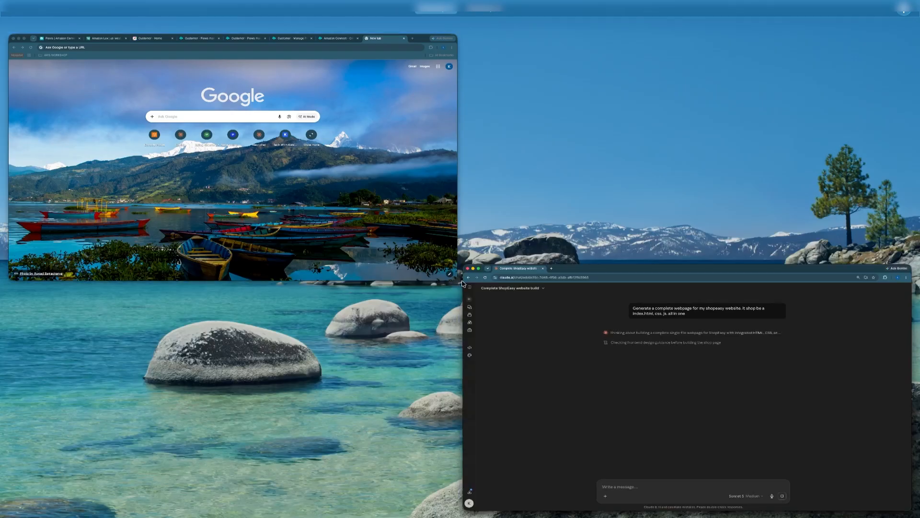
click(404, 79)
key(ctrl+Up)
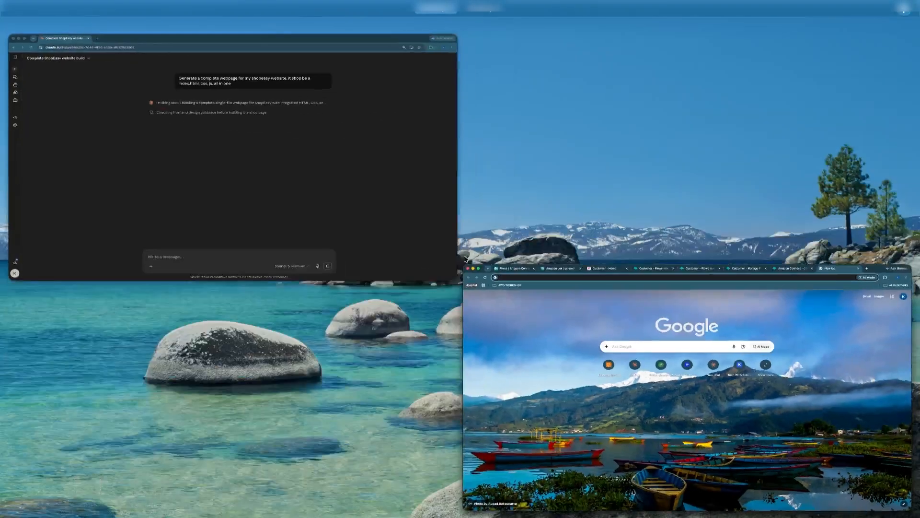
click(496, 320)
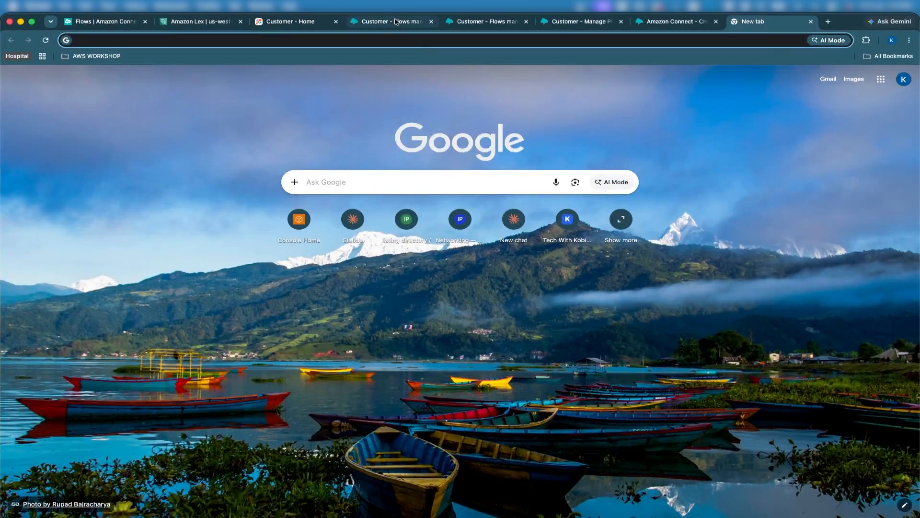
click(654, 27)
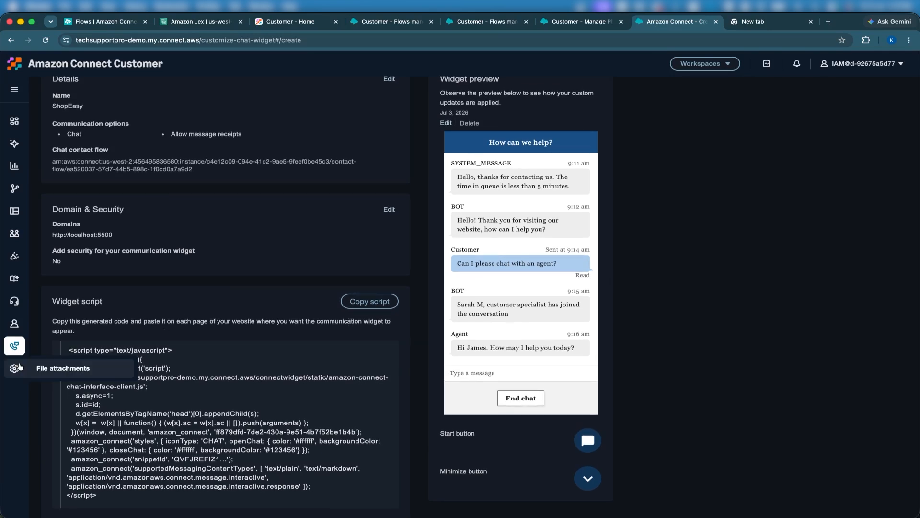
Step: Open the Test chat page of Channels in a new tab and switch to it
mouse_move(13, 351)
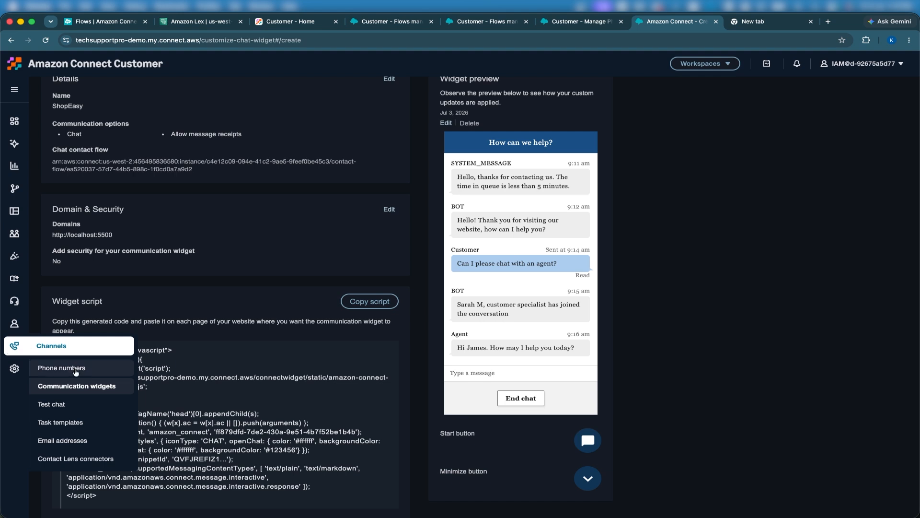
right_click(70, 409)
click(94, 413)
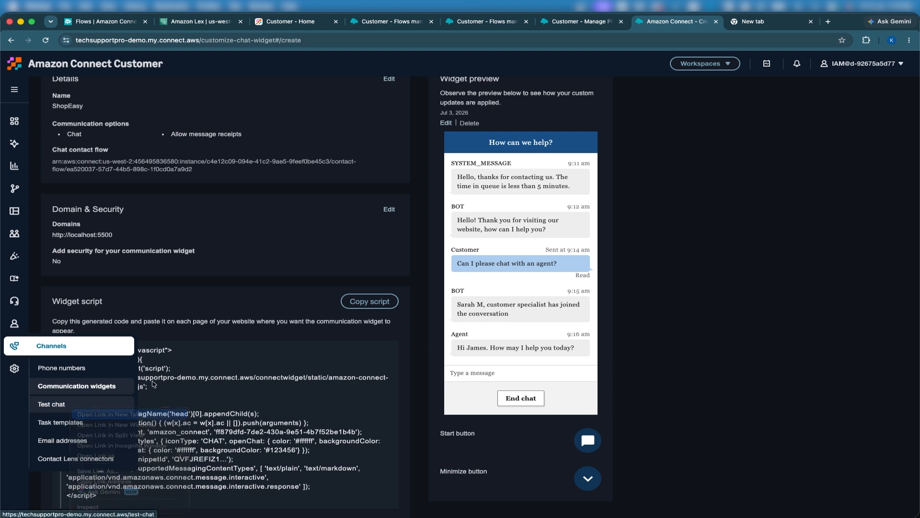
key(ctrl+Tab)
Step: Set the test chat's contact flow to ShopEasy Main Inbound 1 and apply the test settings
click(59, 137)
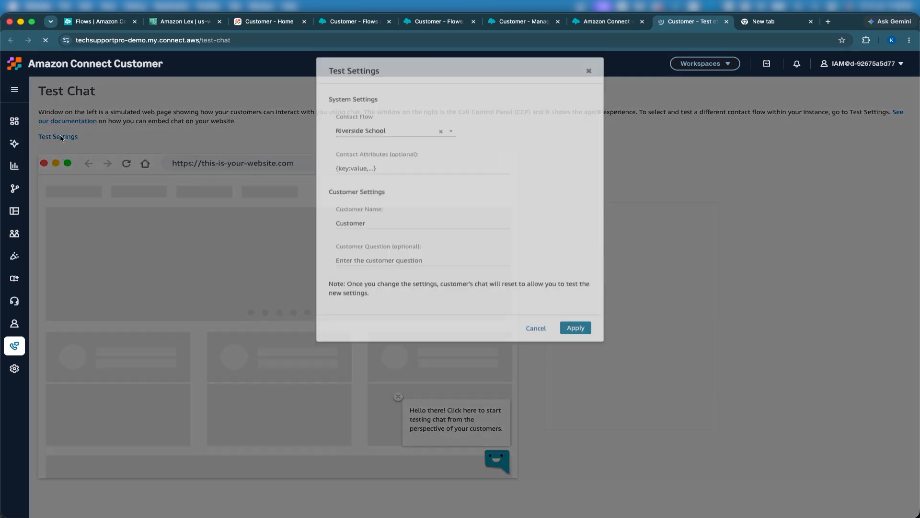
click(368, 158)
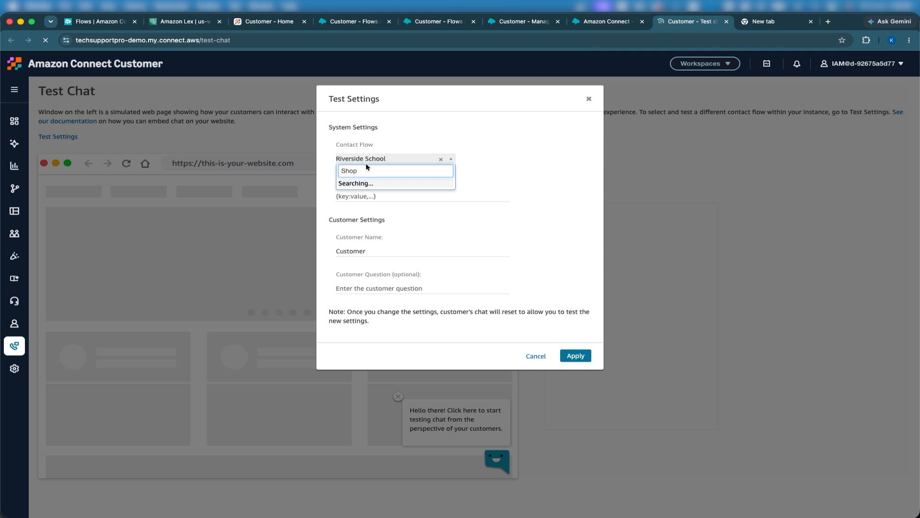
click(384, 189)
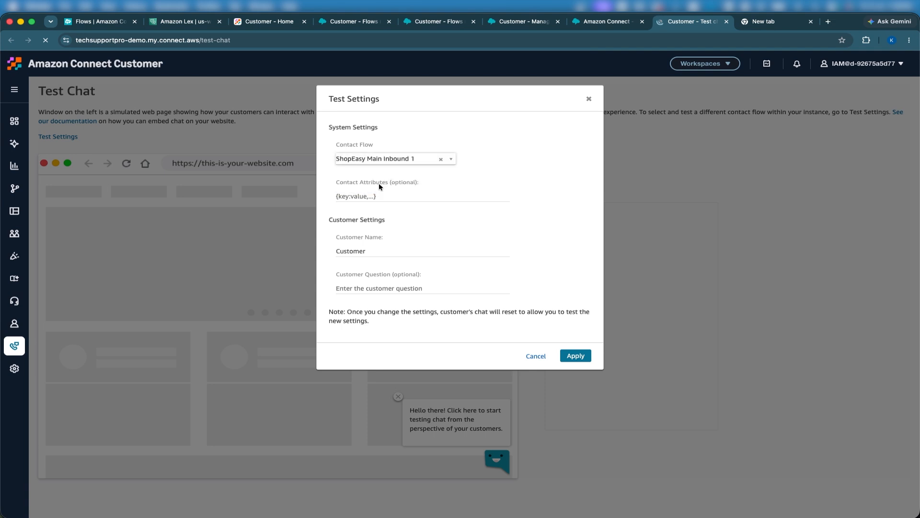
click(575, 356)
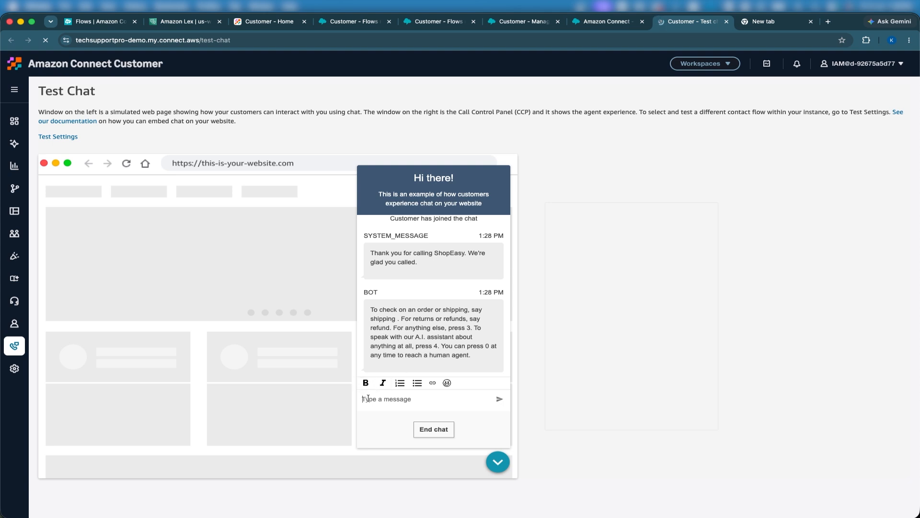
Step: Send "shopping" as the customer message in the test chat, then close the ended chat
text(shopping)
key(Return)
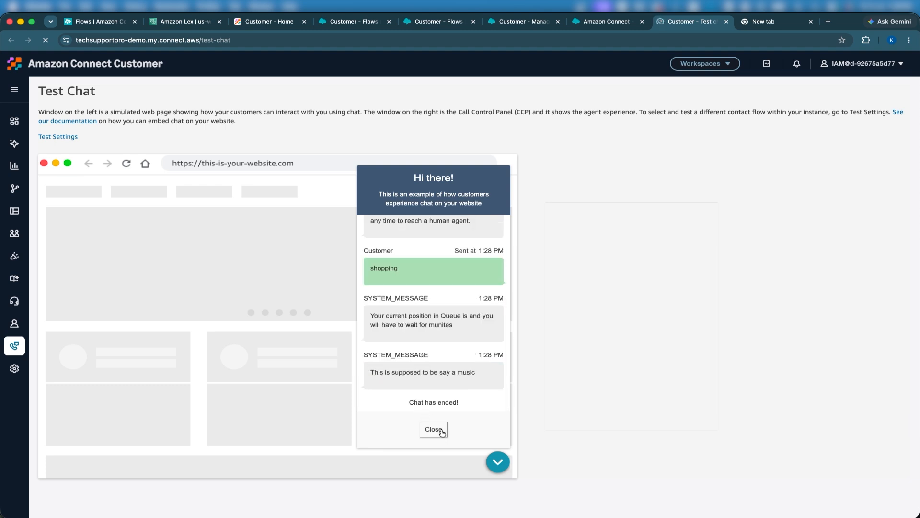
click(442, 432)
Step: Examine the ShopEasy Main Inbound 1 flow's blocks and the transfer-error-play prompt text
click(603, 21)
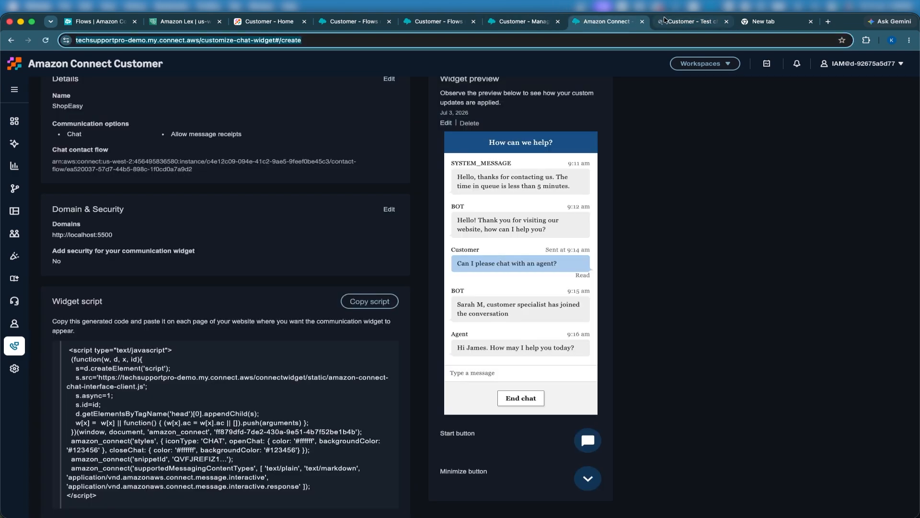
click(437, 22)
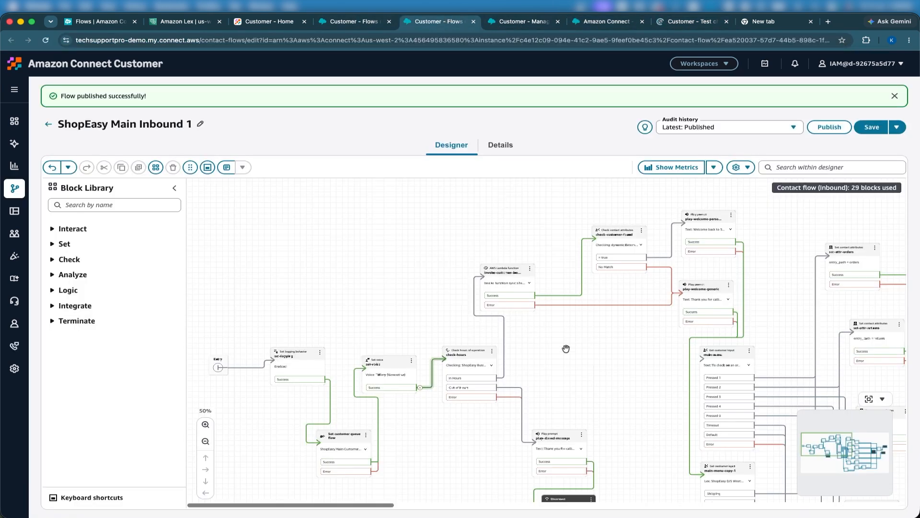
scroll(566, 348, down, 6)
scroll(566, 348, right, 5)
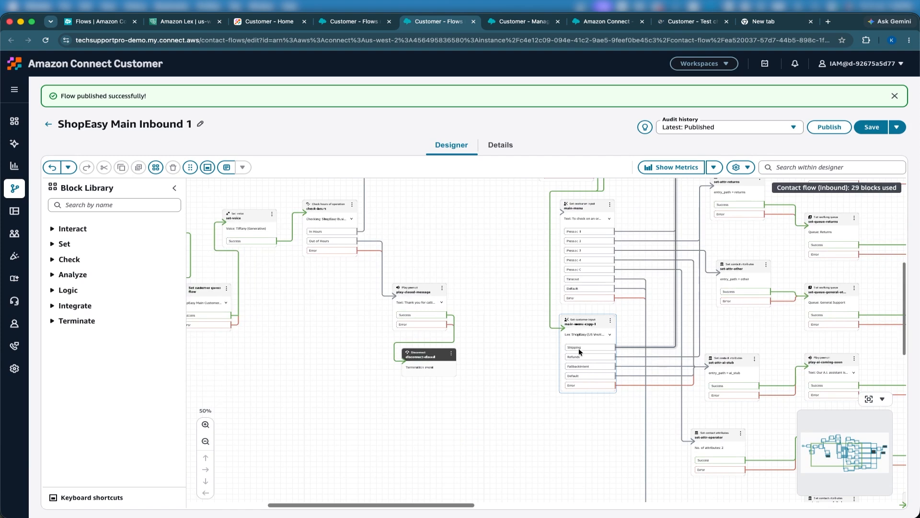
scroll(623, 348, up, 6)
scroll(623, 348, right, 4)
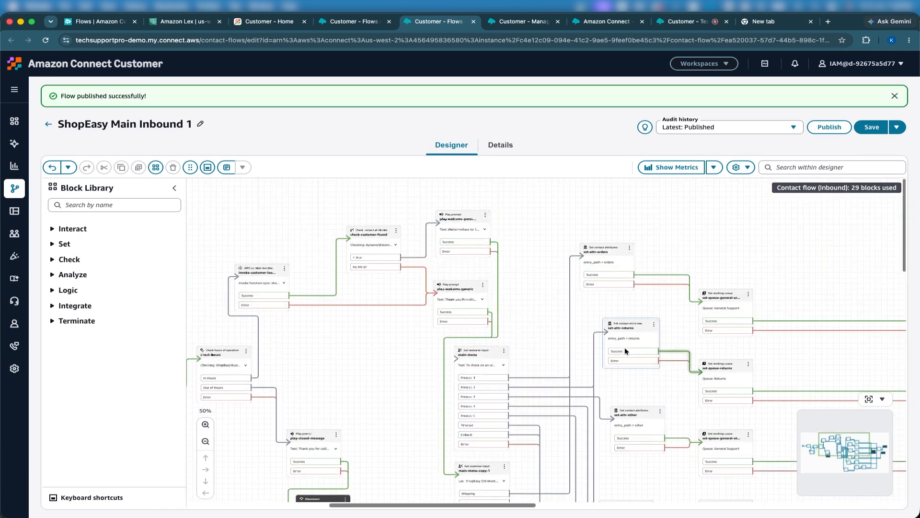
scroll(709, 310, right, 4)
scroll(709, 310, down, 1)
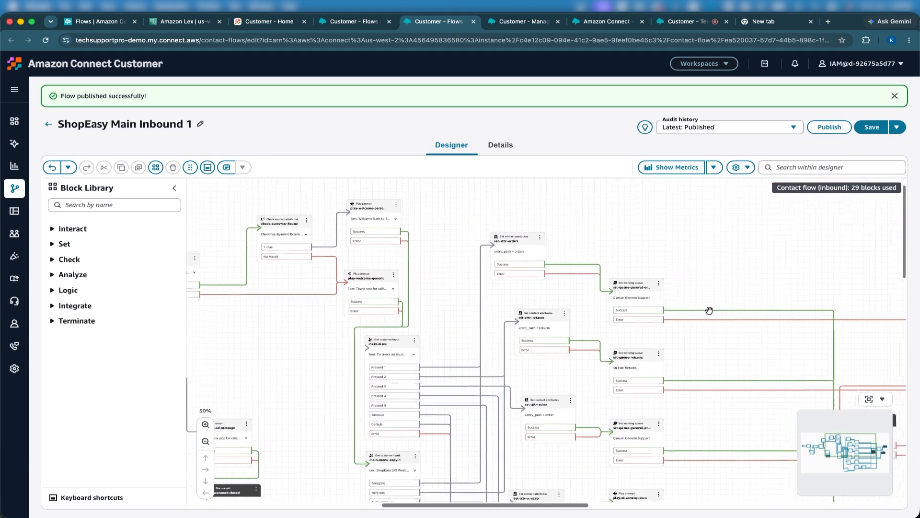
scroll(708, 309, right, 1)
scroll(709, 310, down, 1)
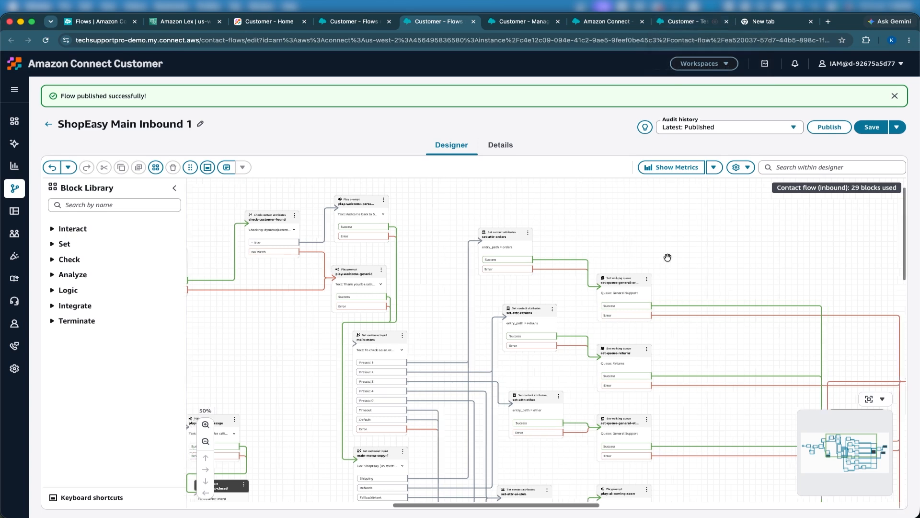
scroll(668, 257, right, 8)
scroll(668, 257, down, 4)
scroll(668, 258, left, 8)
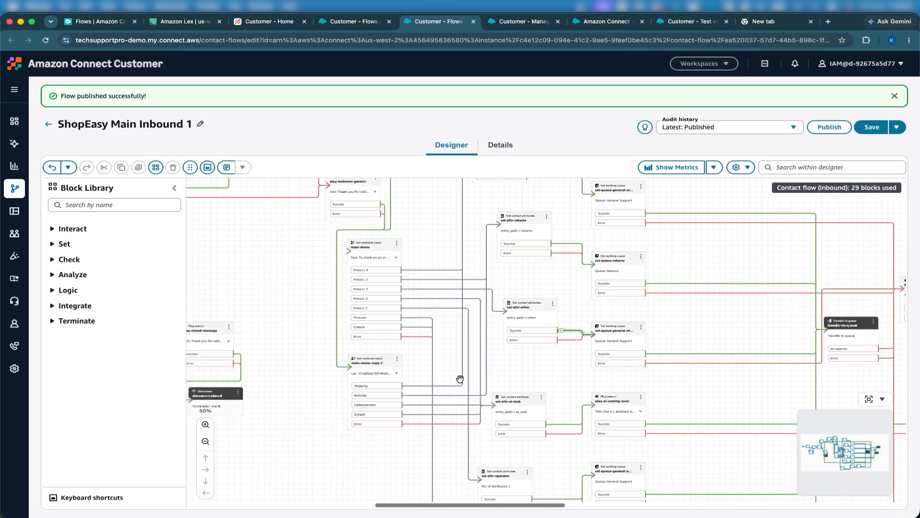
scroll(460, 379, up, 5)
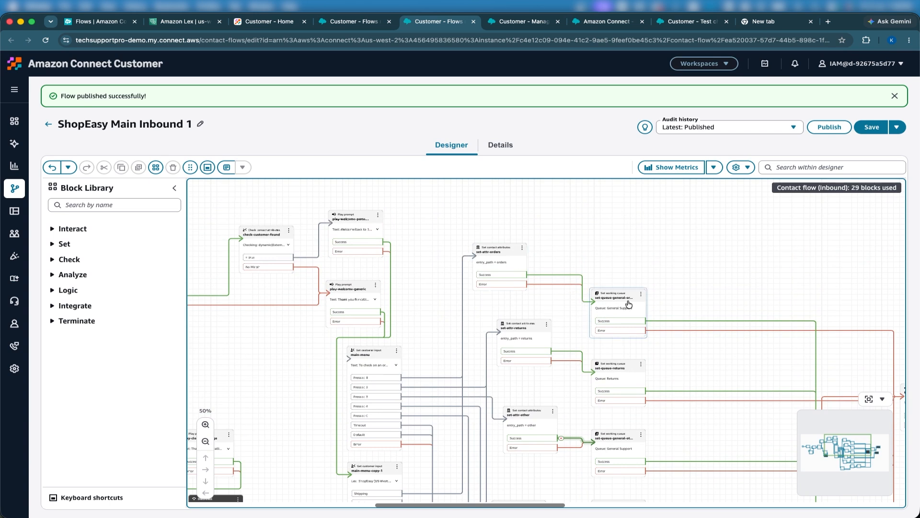
scroll(626, 305, right, 6)
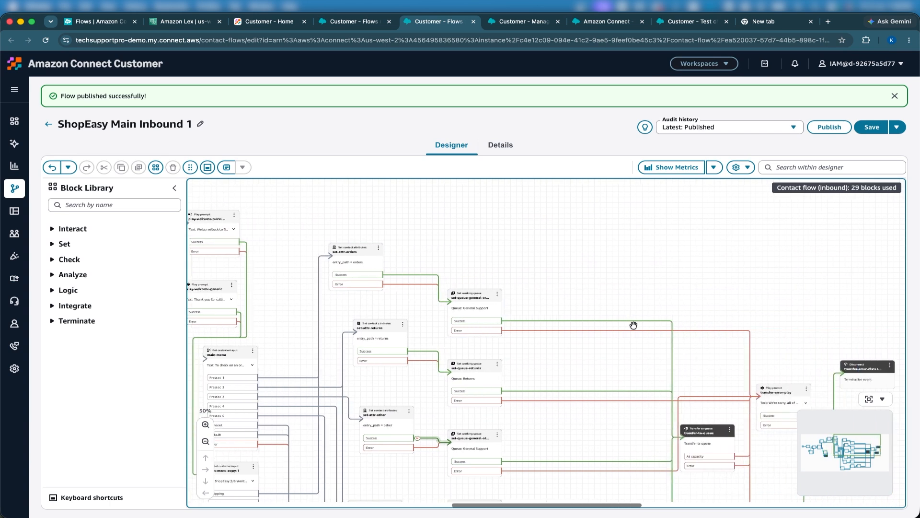
scroll(628, 323, right, 1)
scroll(628, 323, right, 3)
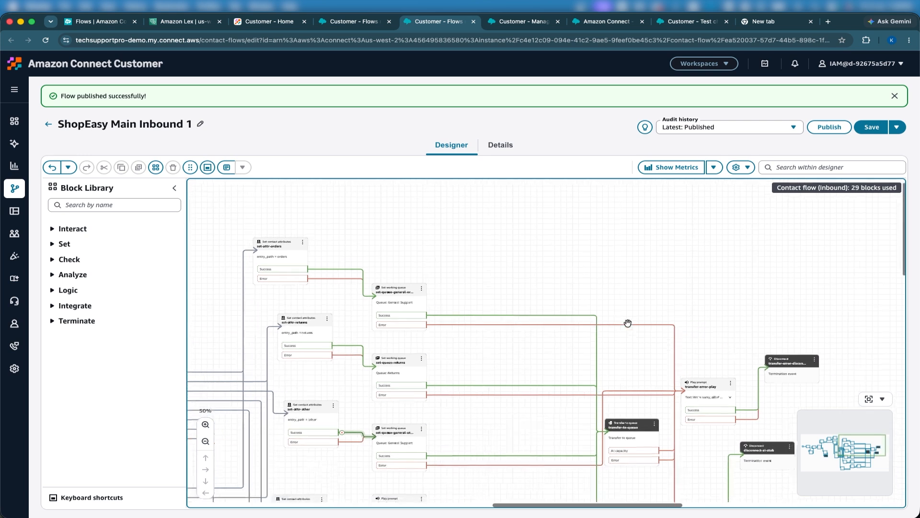
click(206, 441)
click(206, 440)
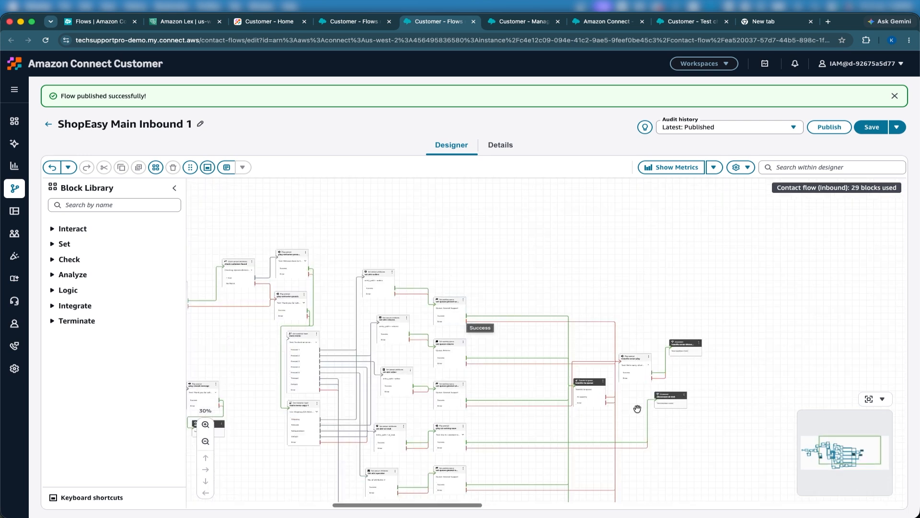
click(629, 358)
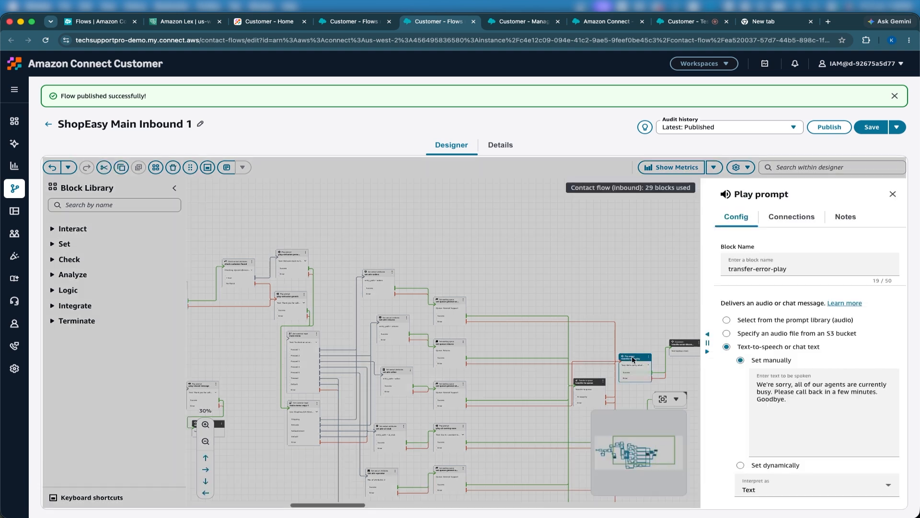
scroll(788, 426, down, 5)
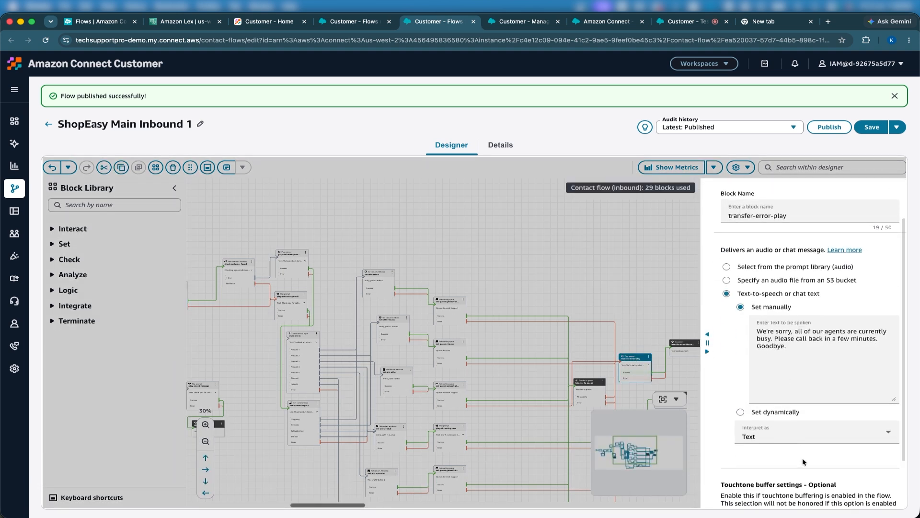
click(834, 493)
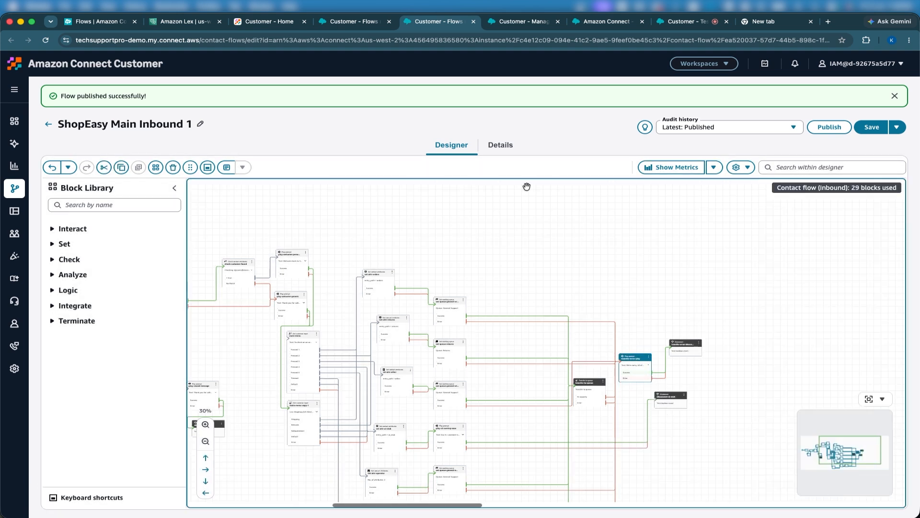
Step: Start a new test chat, send a refunds request as the customer message, and close the ended chat
click(683, 22)
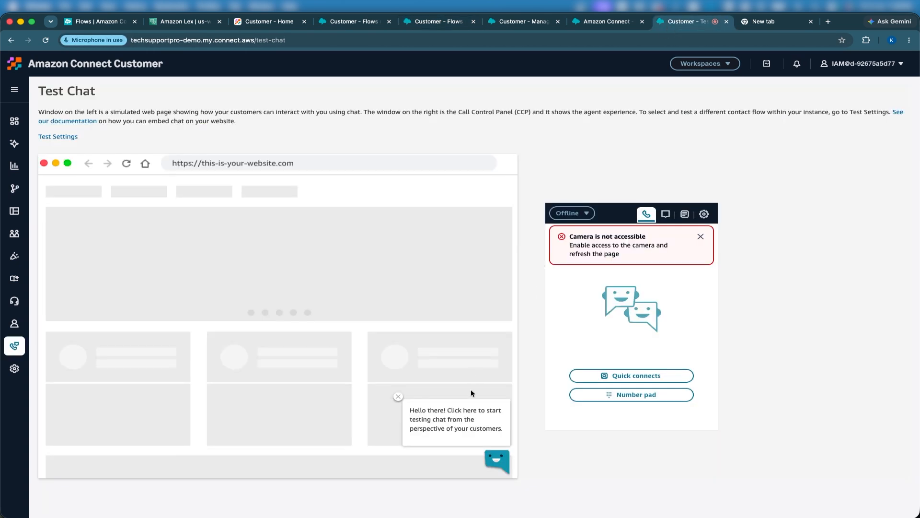
click(497, 460)
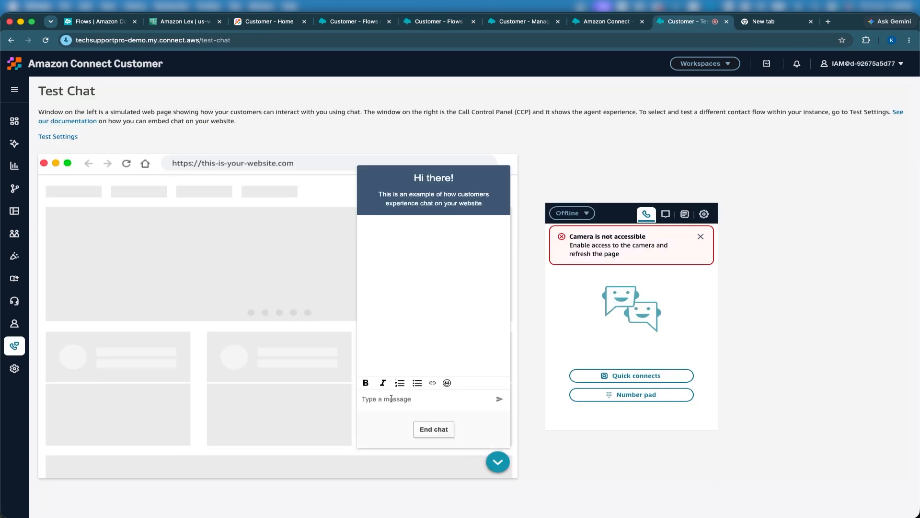
text(H)
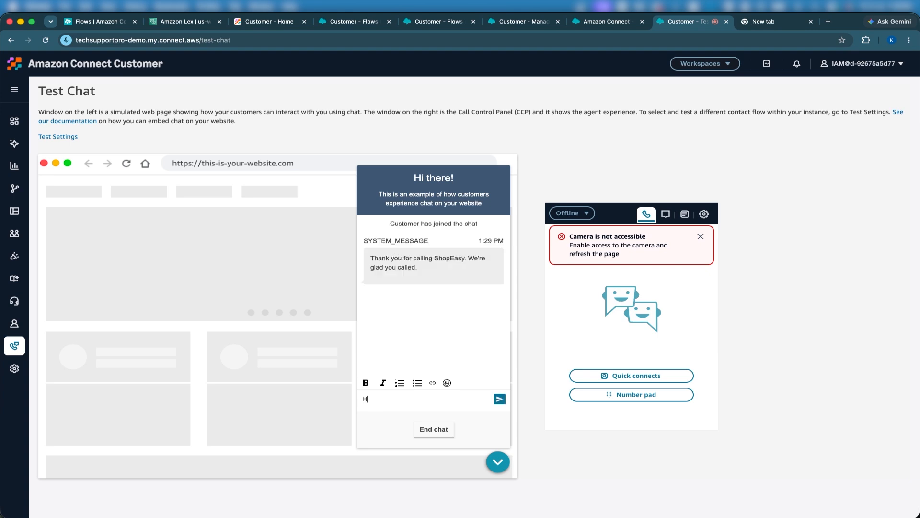
text(ell)
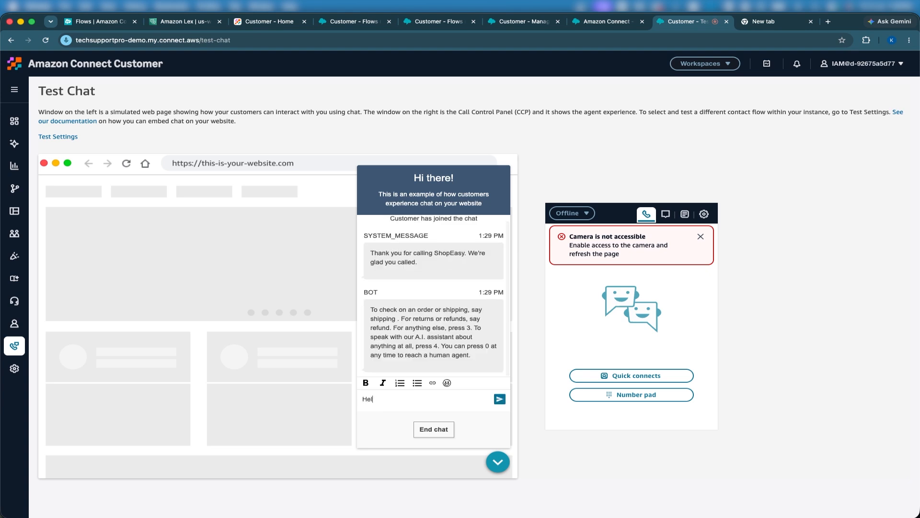
key(BackSpace)
key(BackSpace)
key(BackSpace)
key(BackSpace)
text(Refund)
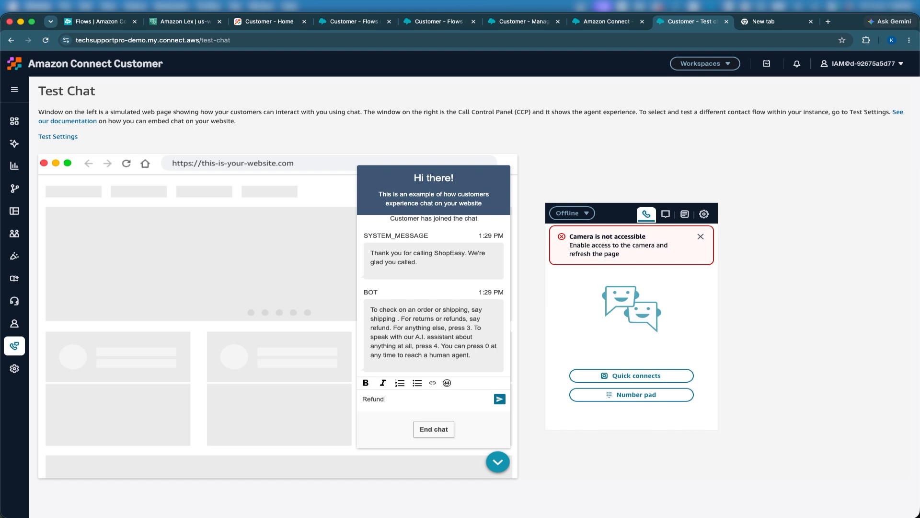
key(Return)
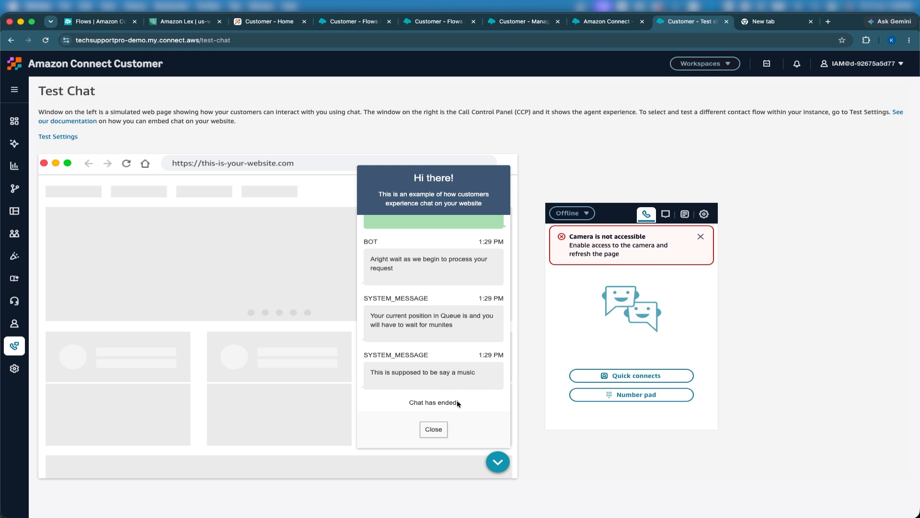
click(446, 430)
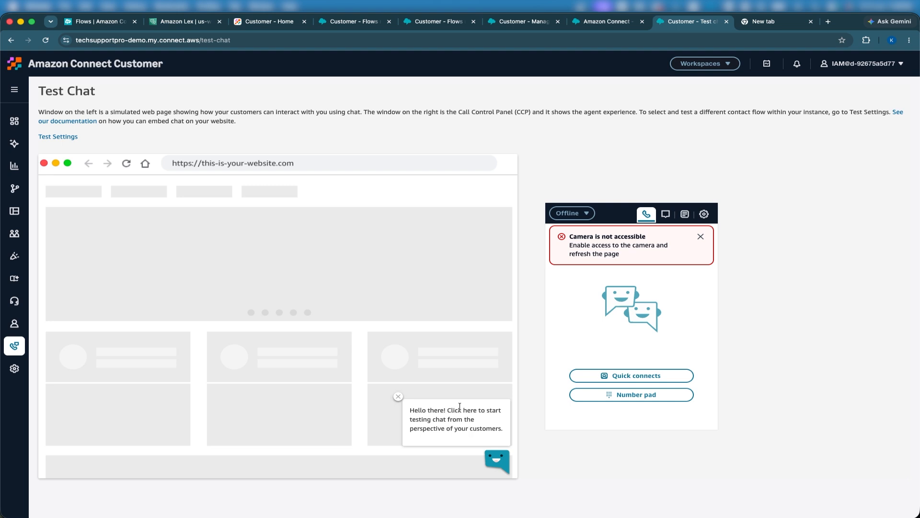
Step: Open CloudWatch in a new tab and go to the /aws/connect/techsupportpro-demo log group
click(166, 25)
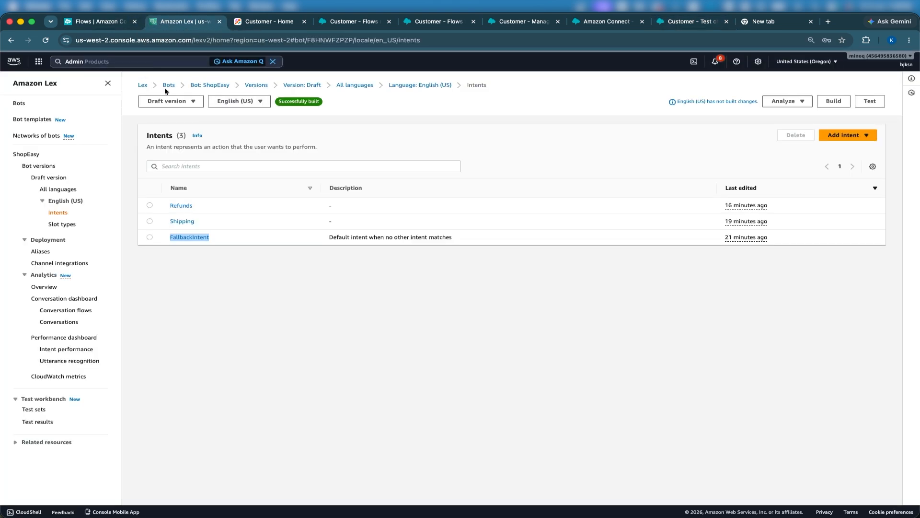
click(158, 60)
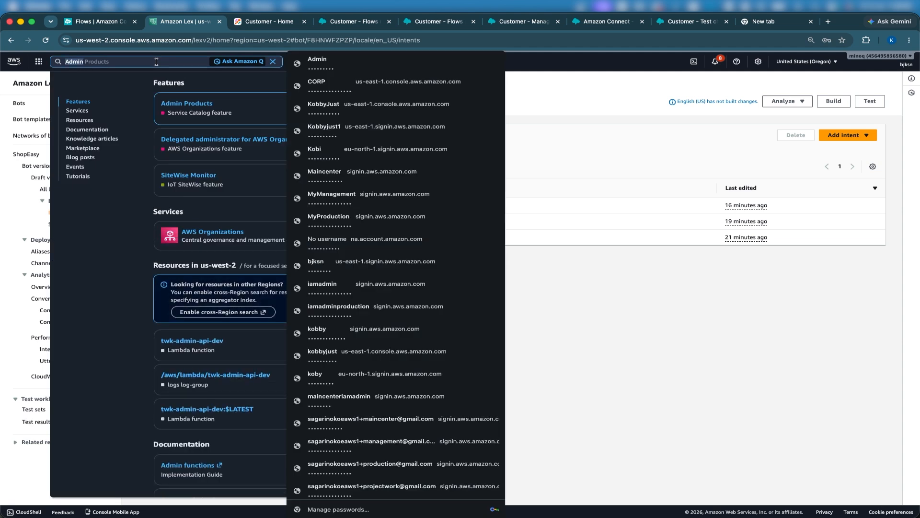
text(cloudw)
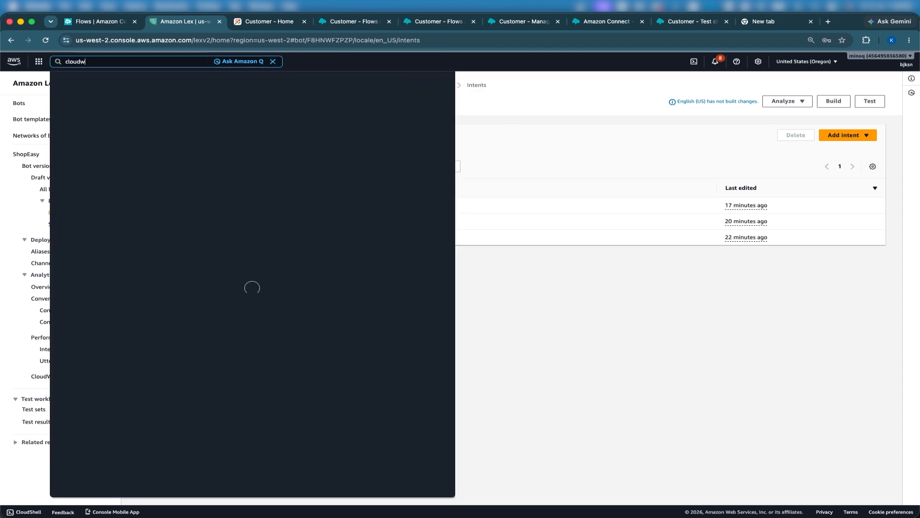
text(atch)
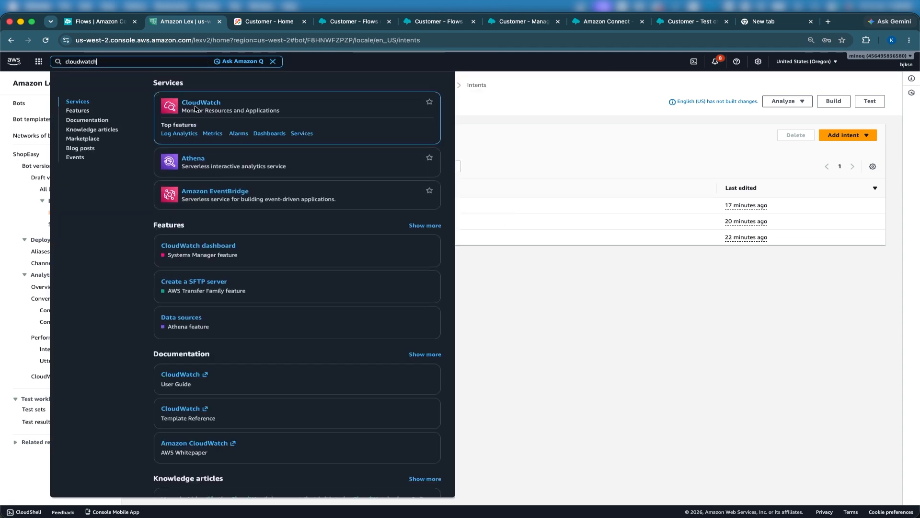
right_click(196, 101)
click(235, 103)
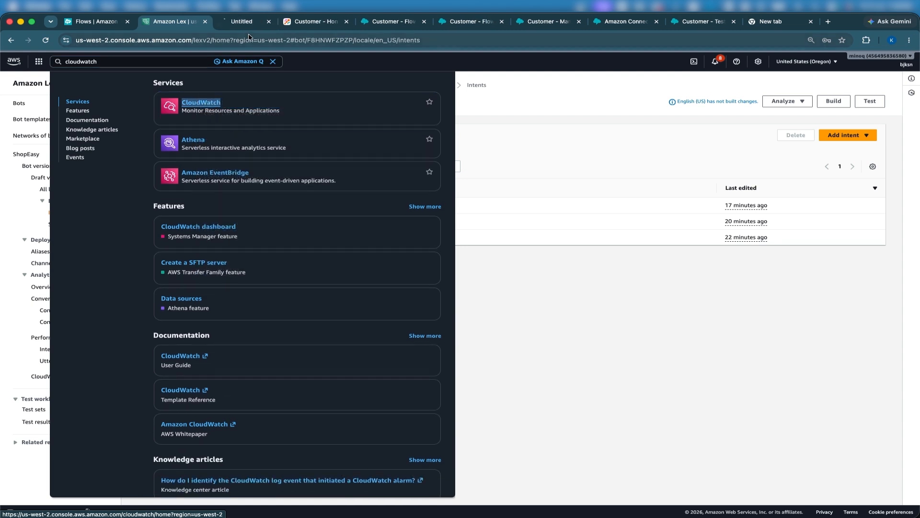
click(240, 21)
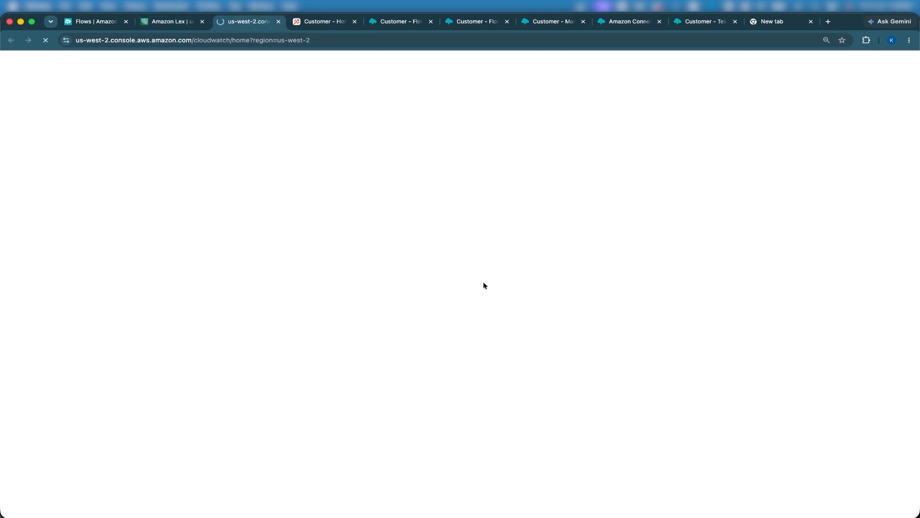
key(ctrl+Up)
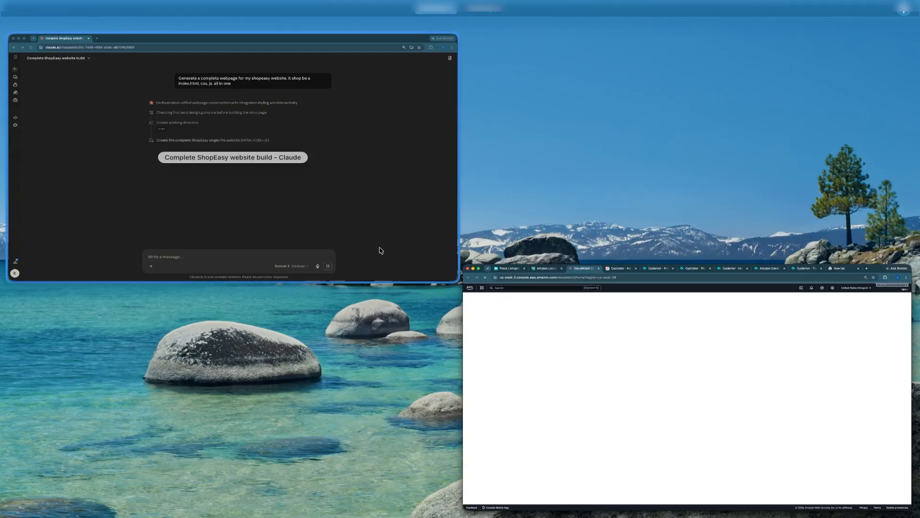
click(378, 250)
key(ctrl+Up)
click(363, 241)
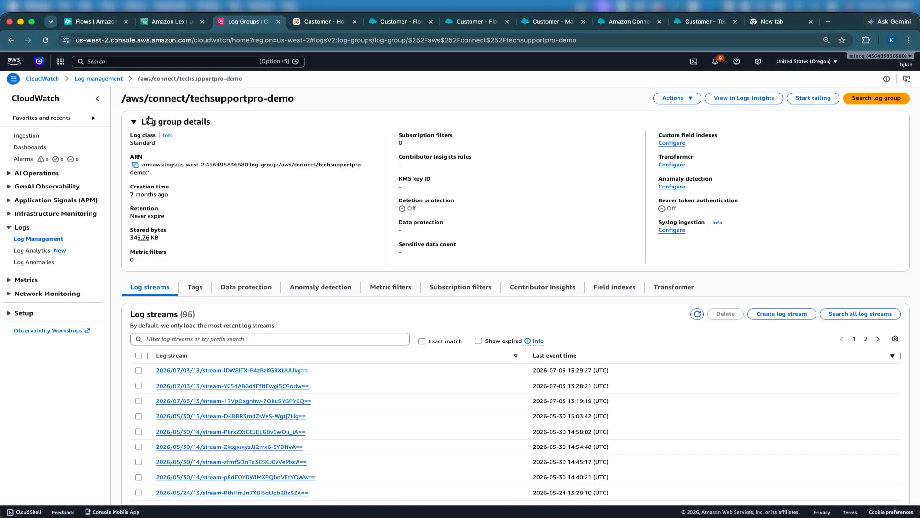
Step: Open the most recent log stream and examine its contact flow log events for the test chat
scroll(242, 265, down, 3)
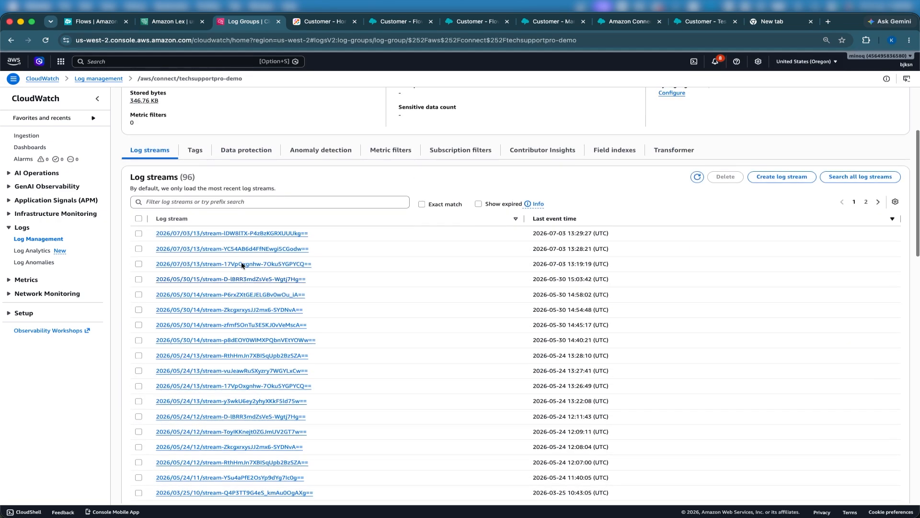
click(221, 232)
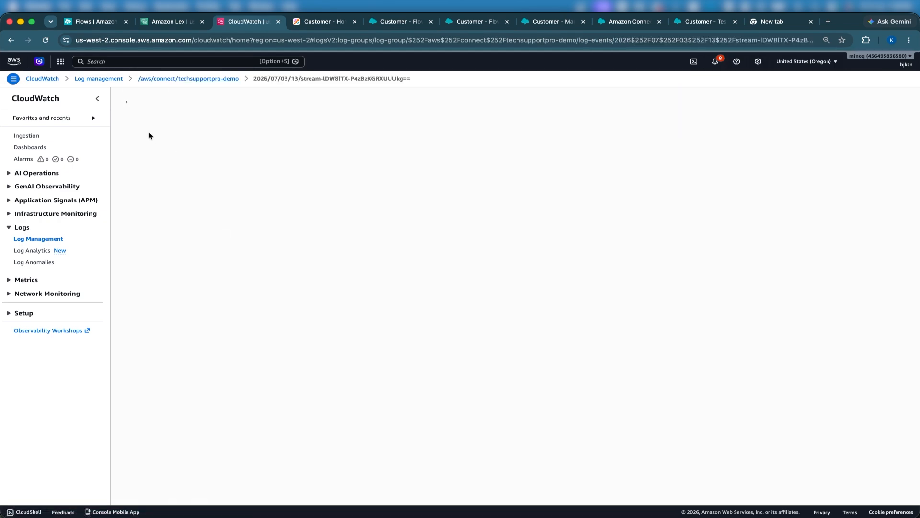
click(129, 148)
scroll(201, 311, down, 15)
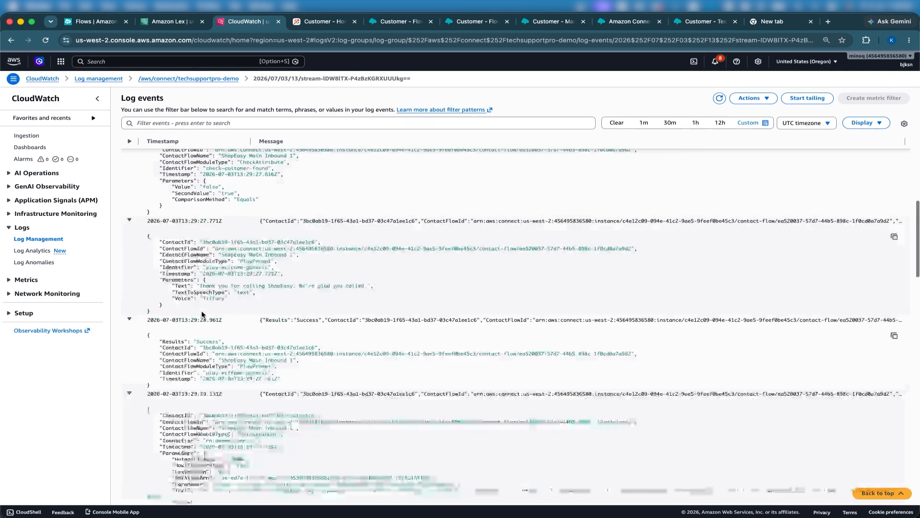
scroll(201, 311, down, 4)
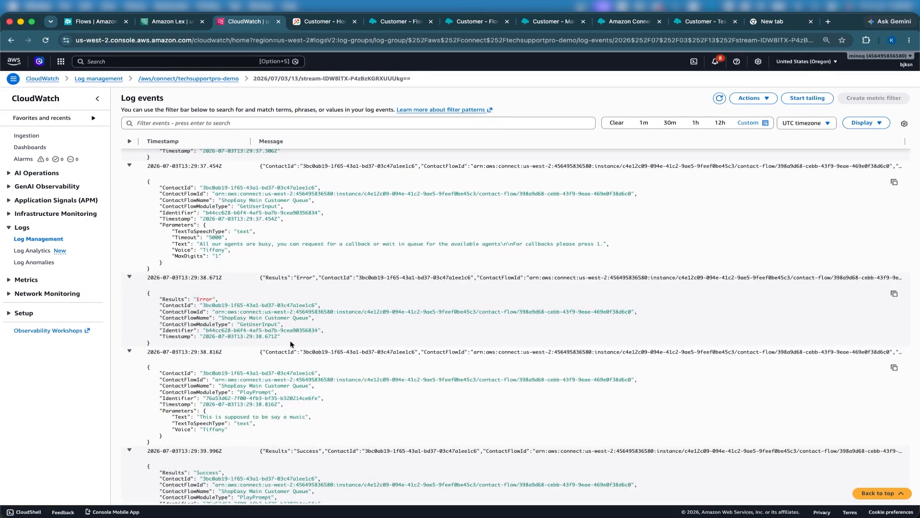
drag(291, 344, 147, 291)
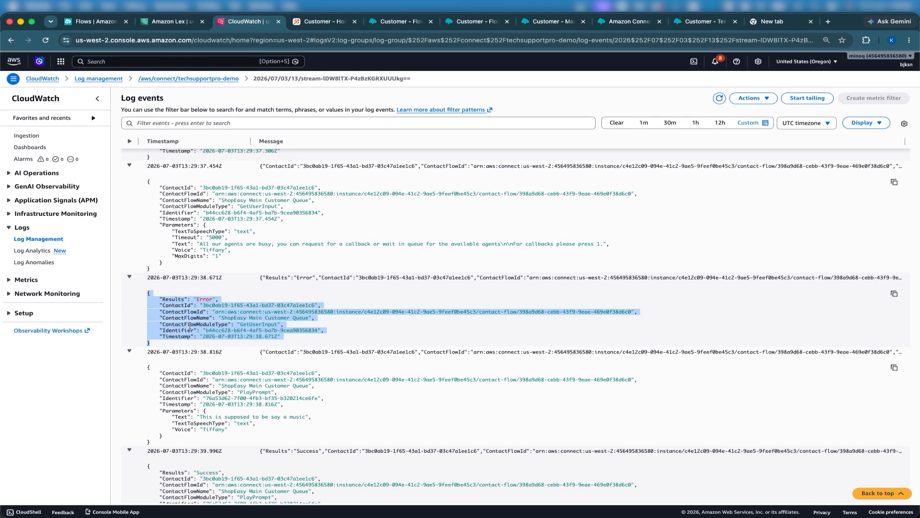
scroll(179, 354, down, 3)
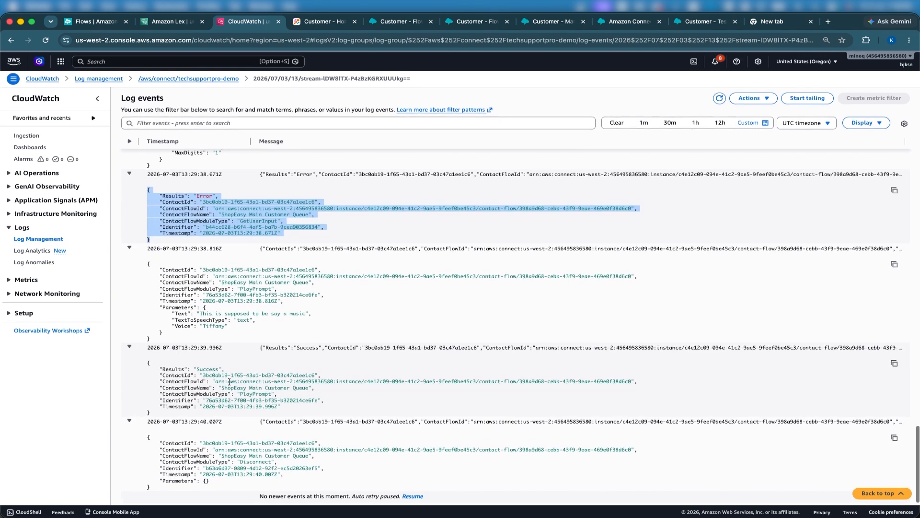
click(202, 377)
drag(202, 377, 278, 408)
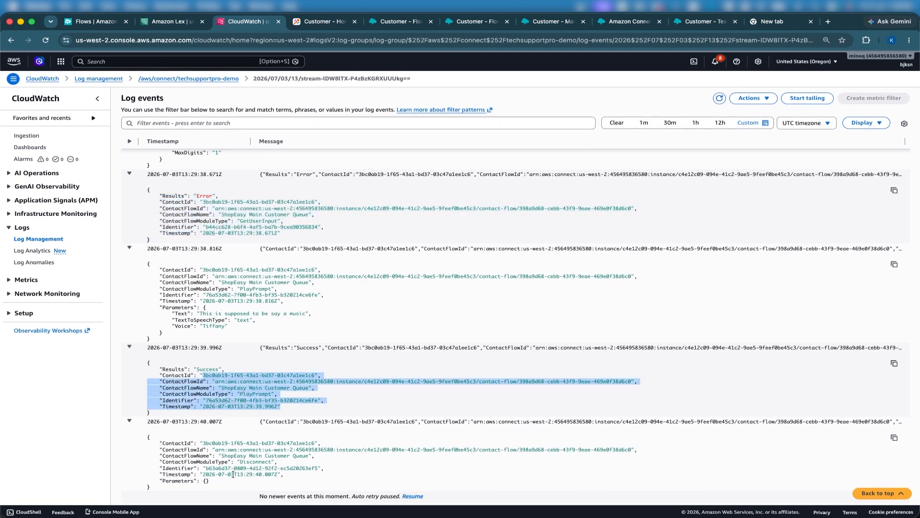
drag(217, 478, 162, 441)
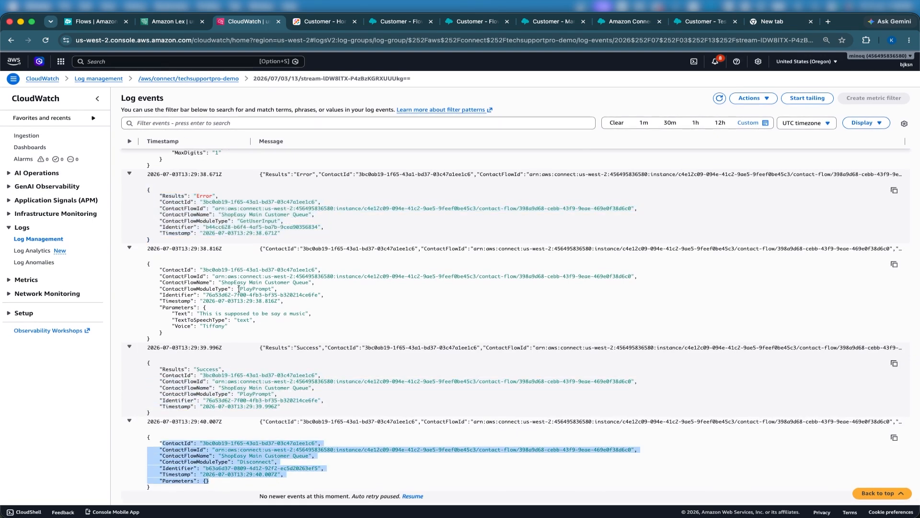
Step: Open the ShopEasy Main Customer Queue flow in a new tab and inspect its blocks
click(395, 23)
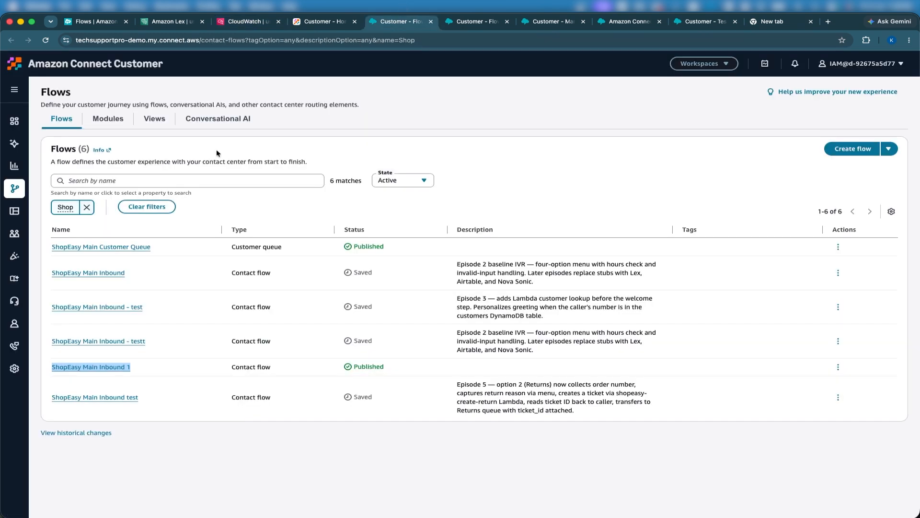
right_click(116, 247)
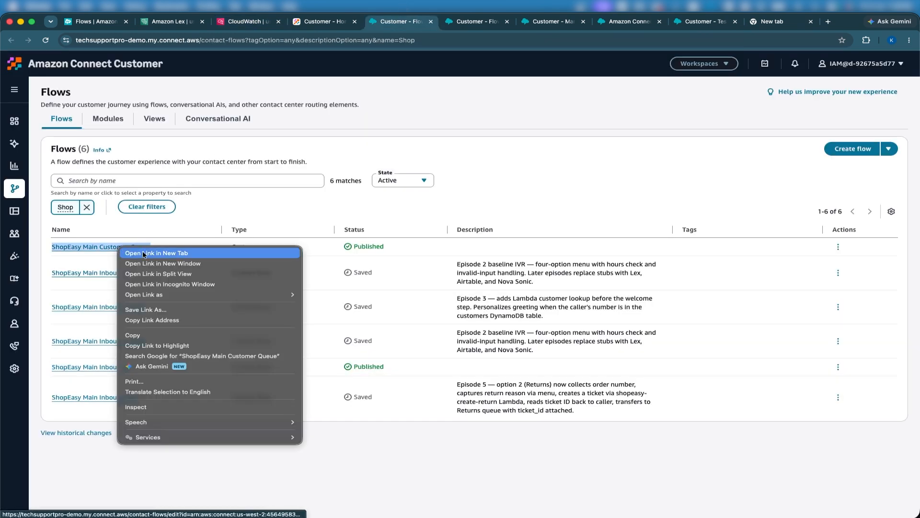
click(142, 251)
click(231, 21)
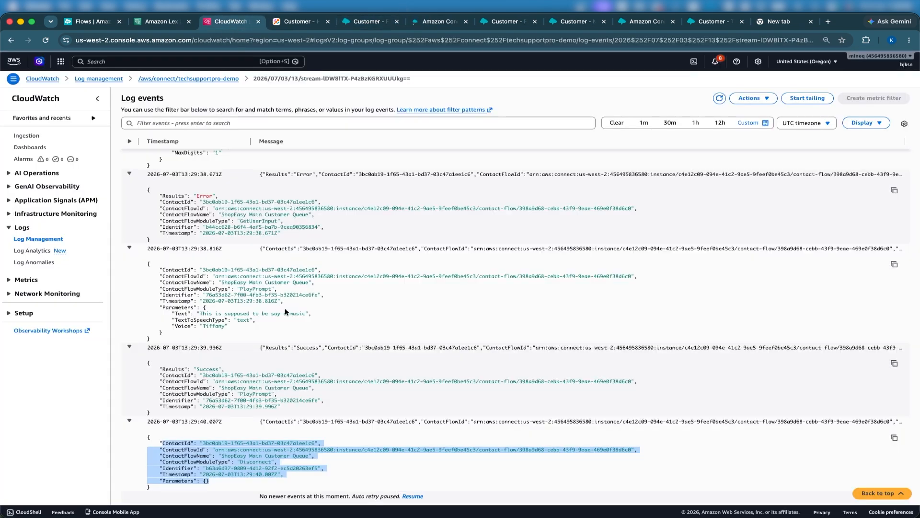
click(423, 22)
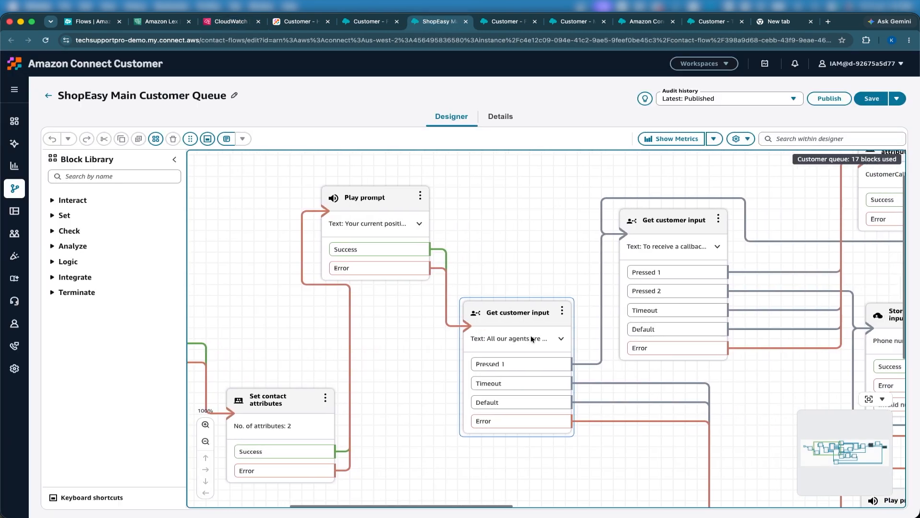
scroll(531, 335, down, 10)
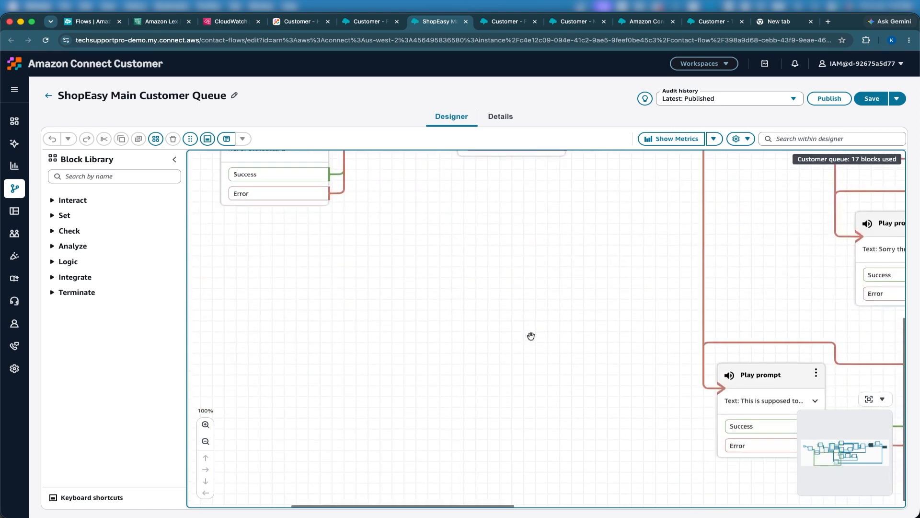
scroll(531, 335, right, 10)
scroll(530, 335, right, 15)
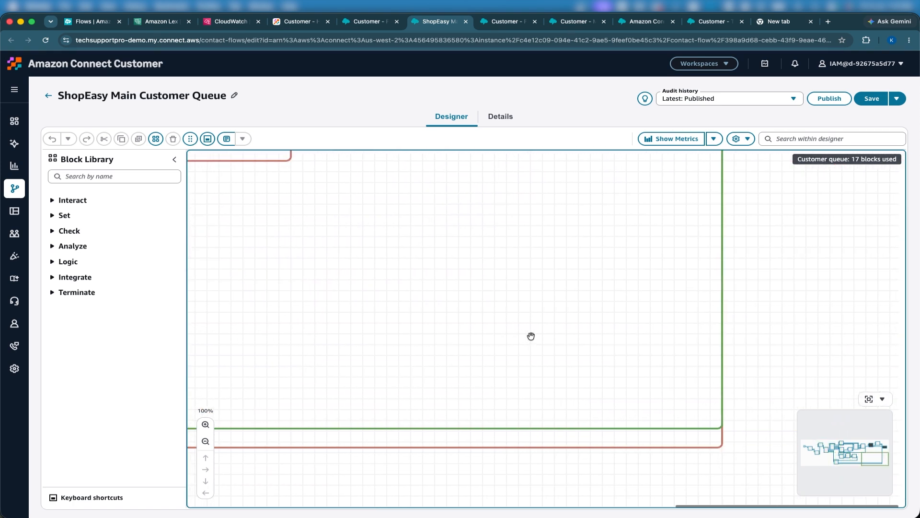
scroll(530, 335, left, 15)
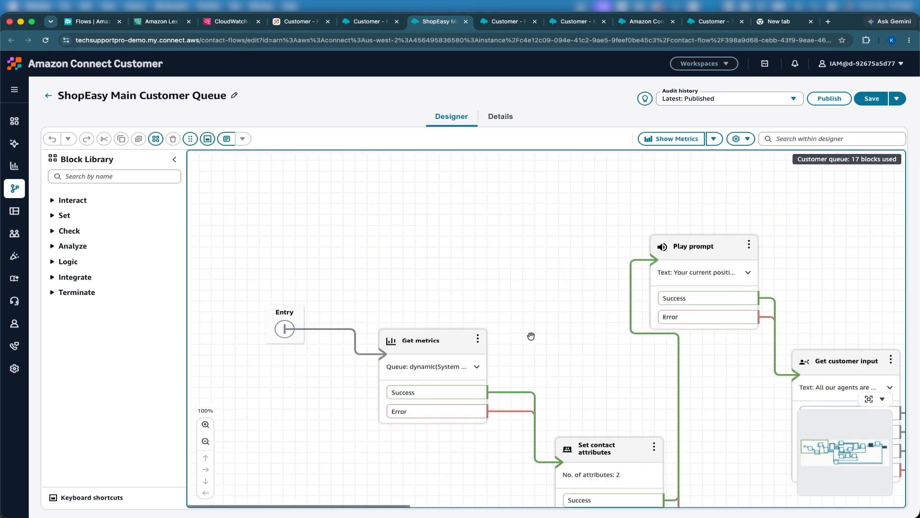
scroll(524, 336, down, 5)
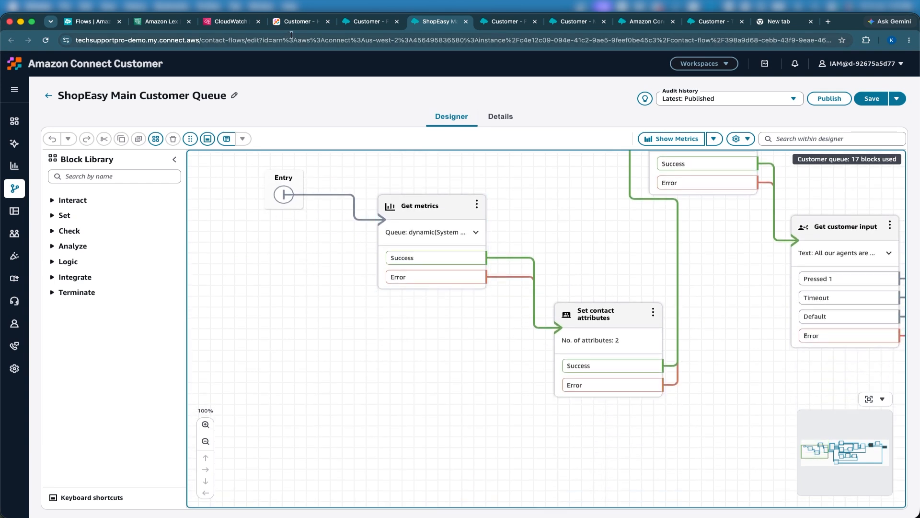
Step: Return to the ShopEasy Main Inbound 1 flow and examine its opening blocks from the entry point
click(709, 21)
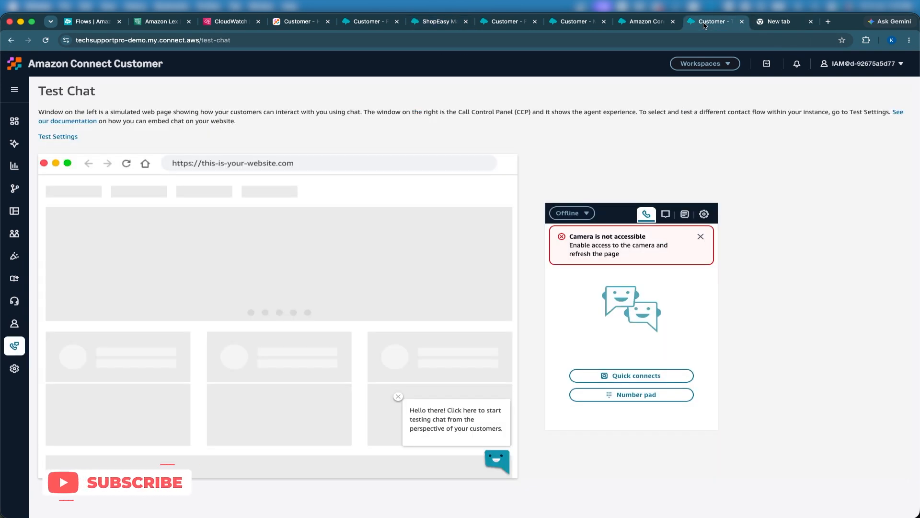
click(626, 25)
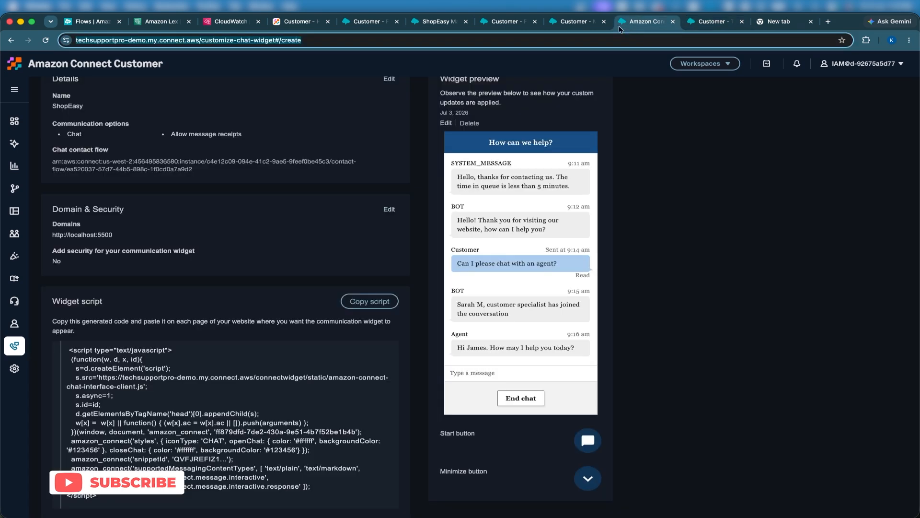
click(572, 22)
click(508, 22)
drag(475, 253, 849, 238)
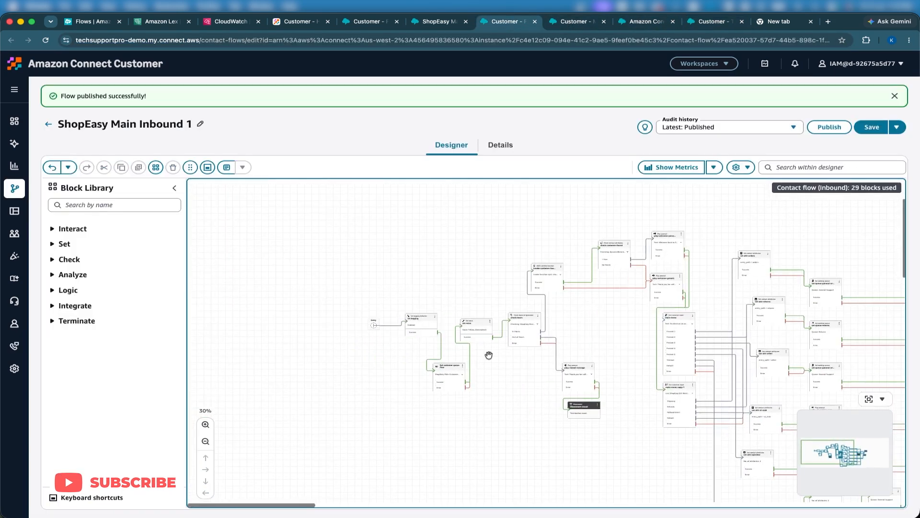
click(205, 425)
click(205, 424)
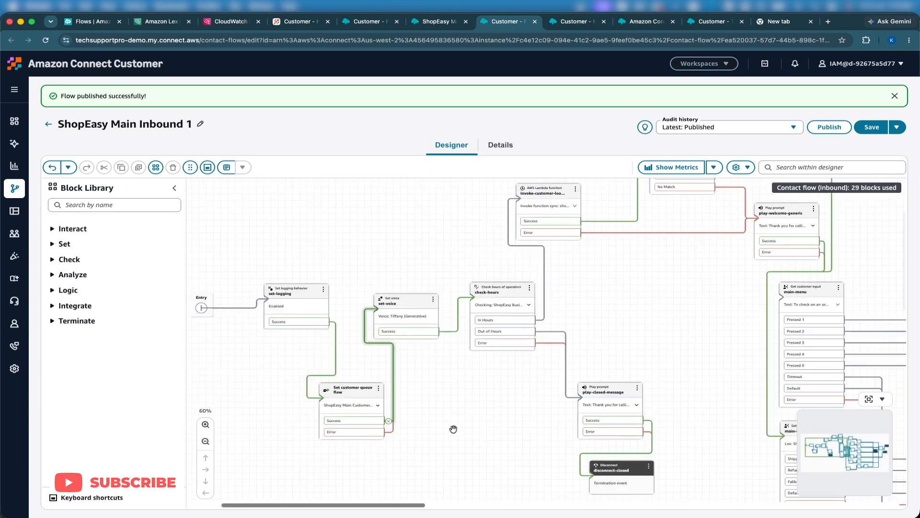
Step: Add a Check contact attributes block to the ShopEasy Main Inbound 1 flow near the entry blocks
drag(452, 427, 519, 413)
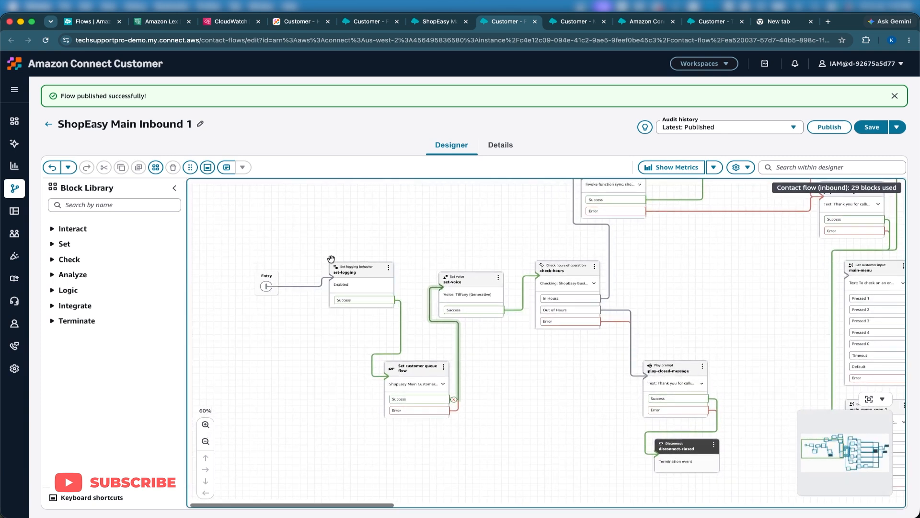
drag(339, 265, 197, 241)
click(121, 204)
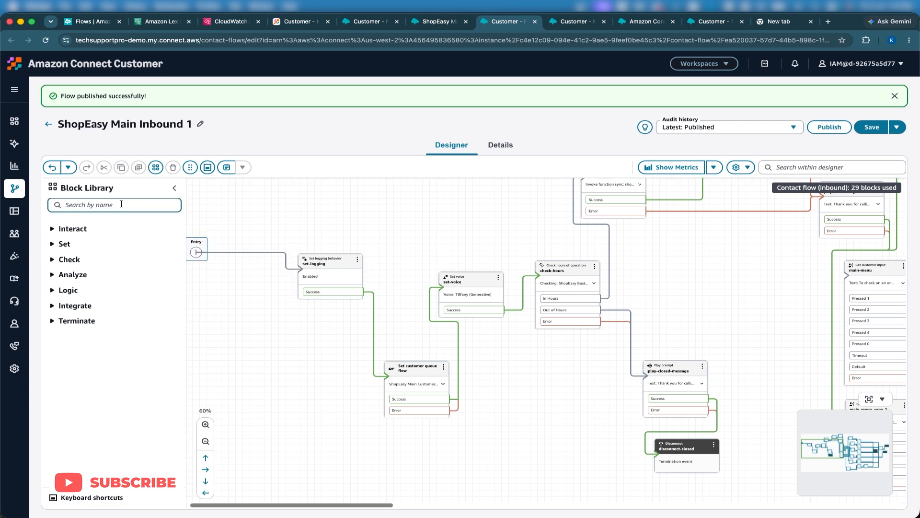
text(check)
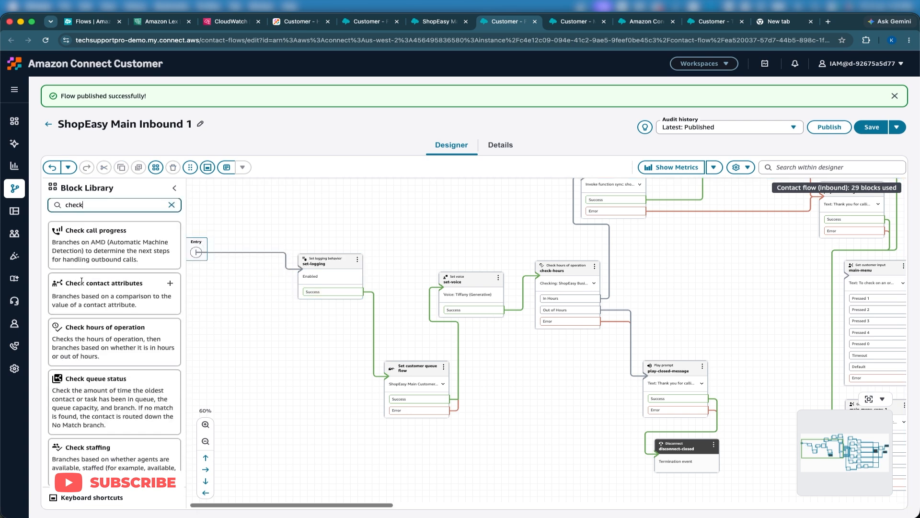
drag(105, 282, 280, 361)
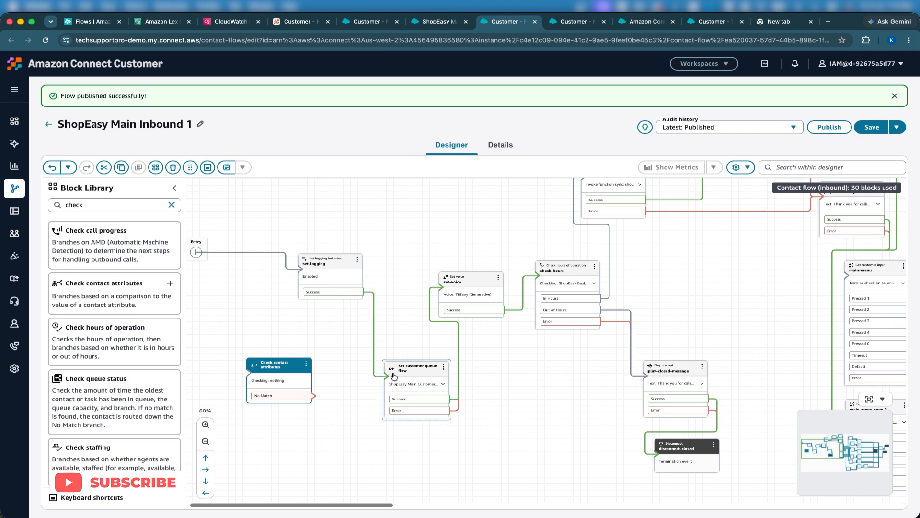
Step: Move the Set customer queue flow block aside and connect set-logging's Success to the Check contact attributes block
drag(413, 369, 447, 370)
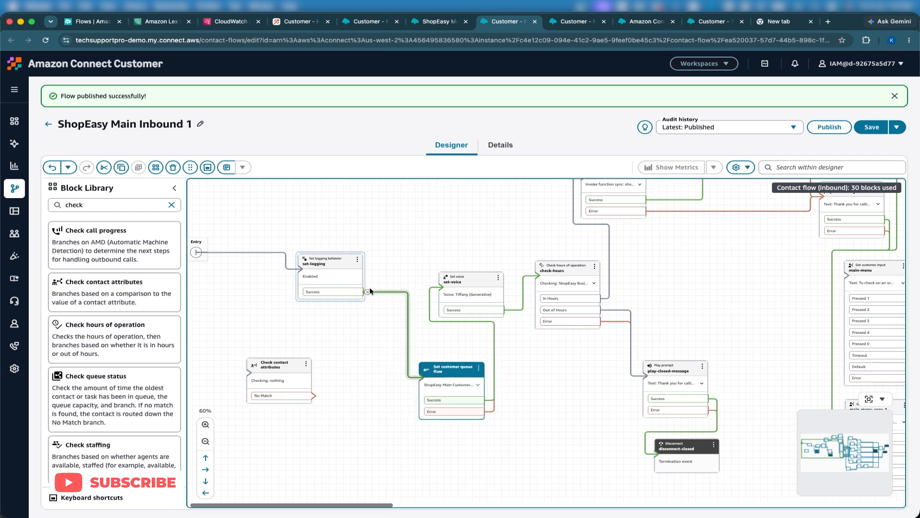
click(368, 290)
drag(366, 290, 298, 370)
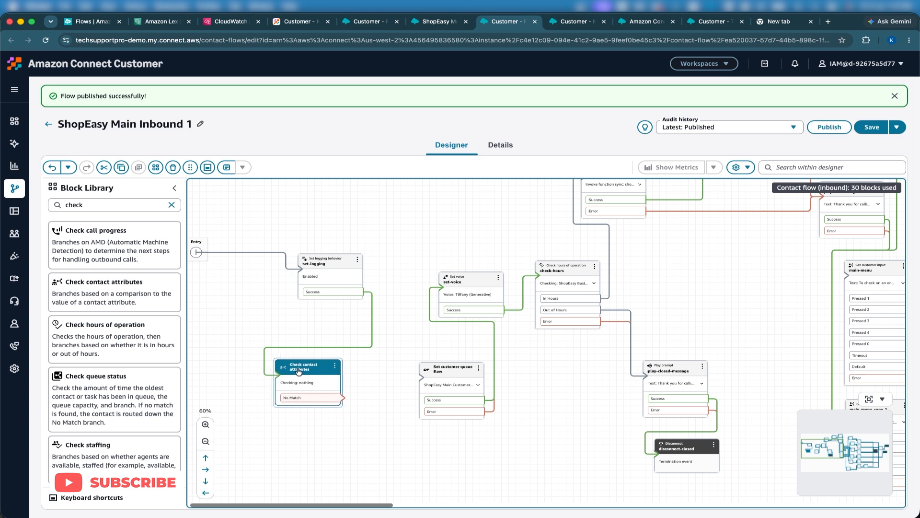
Step: Configure the Check contact attributes block to check the System Channel attribute for a condition that Equals CHAT
click(298, 370)
click(767, 354)
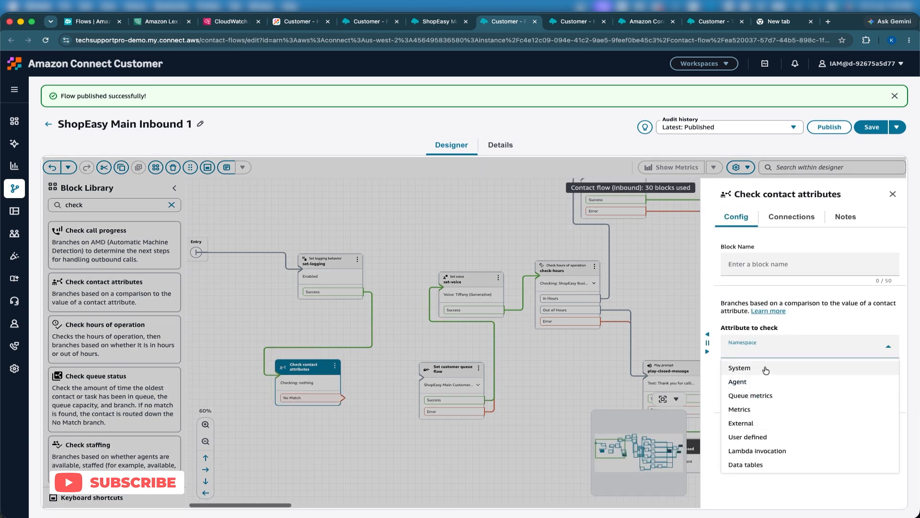
click(766, 368)
click(766, 370)
scroll(771, 473, down, 3)
scroll(771, 473, down, 3)
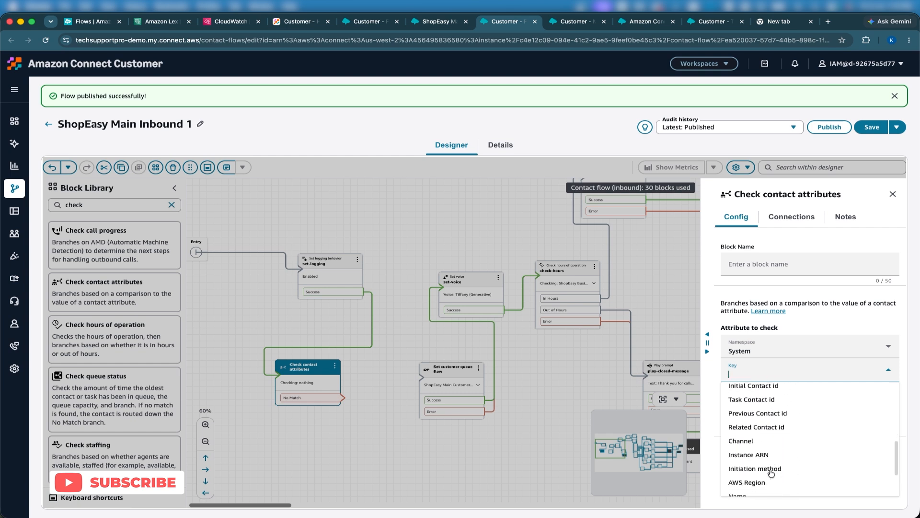
click(748, 435)
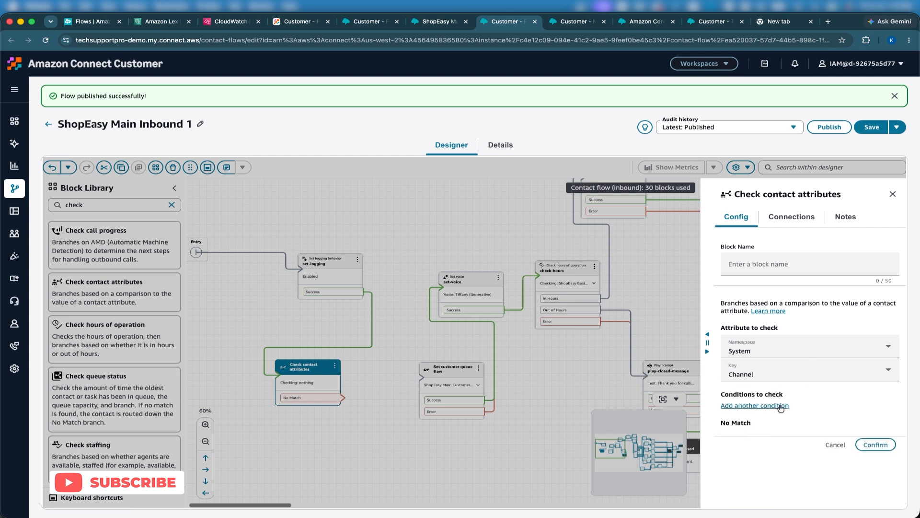
click(750, 406)
click(757, 415)
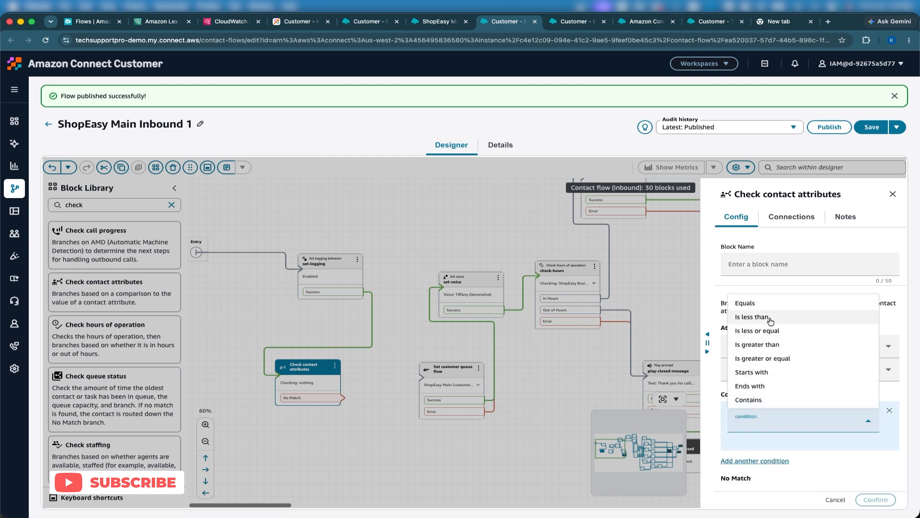
click(757, 307)
click(740, 455)
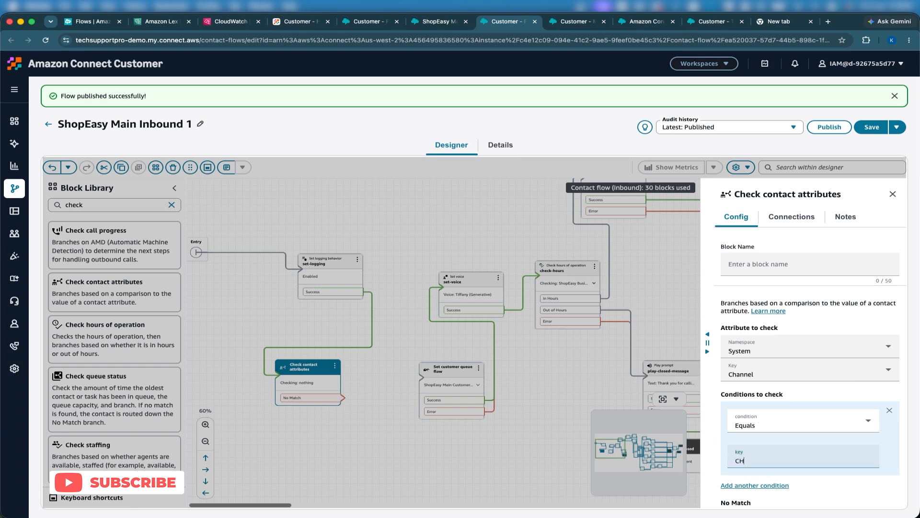
scroll(788, 443, down, 3)
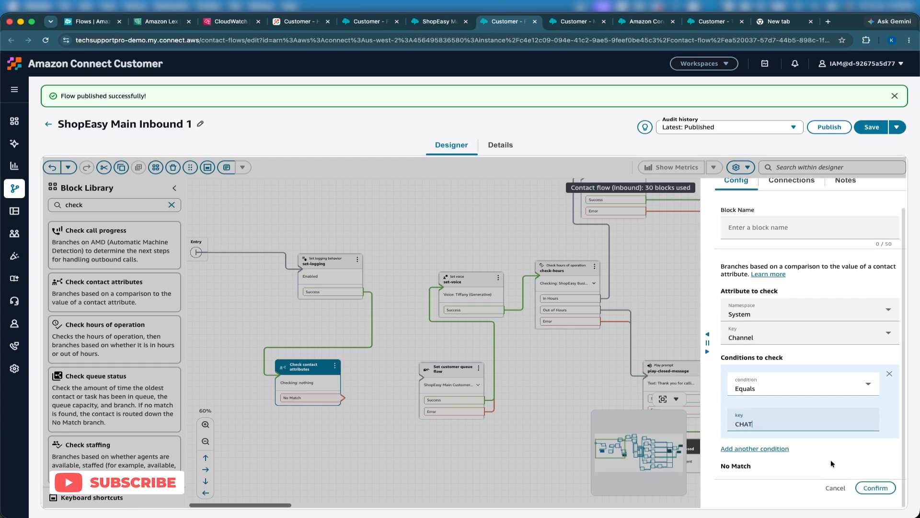
click(875, 489)
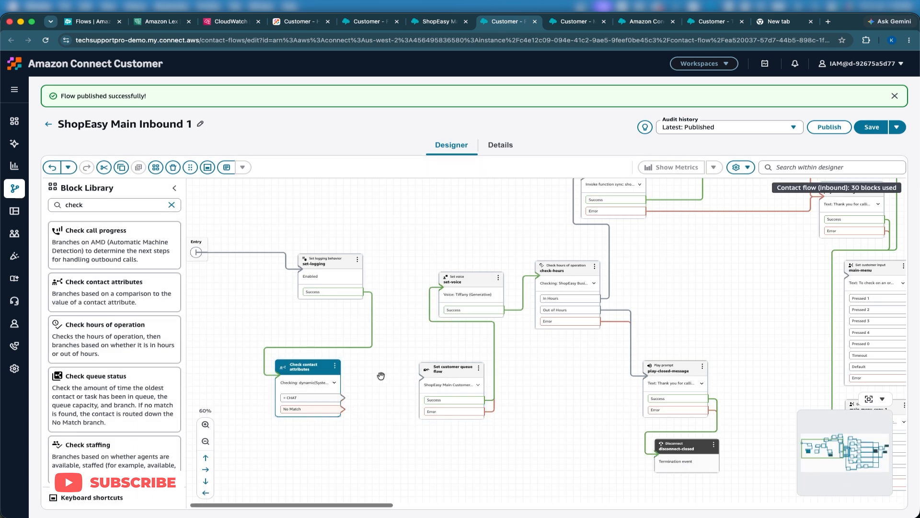
Step: Route the CHAT branch to check-hours and No Match to the Set customer queue flow block, then publish the flow
scroll(473, 385, up, 1)
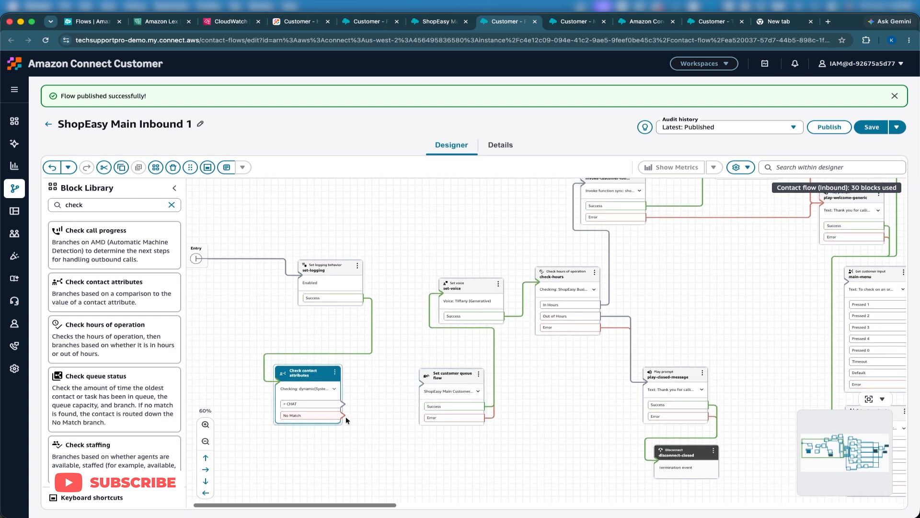
drag(342, 405, 547, 282)
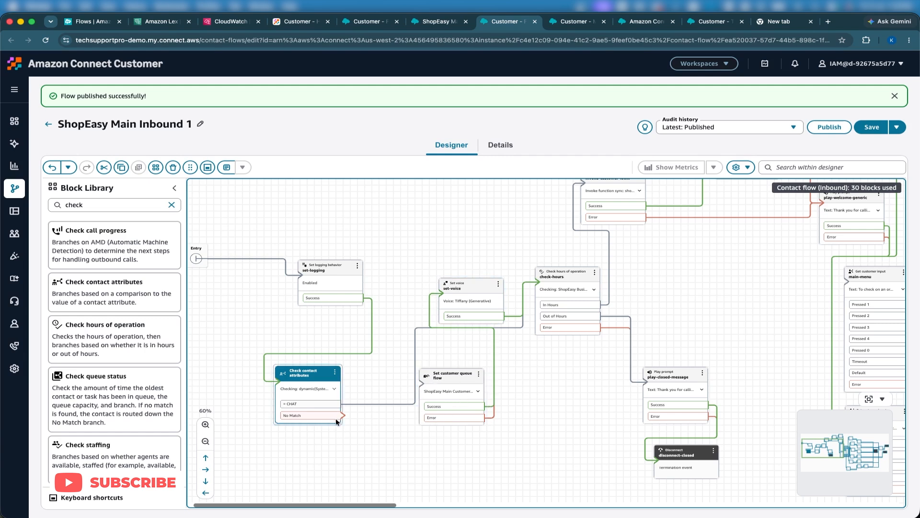
drag(335, 418, 433, 443)
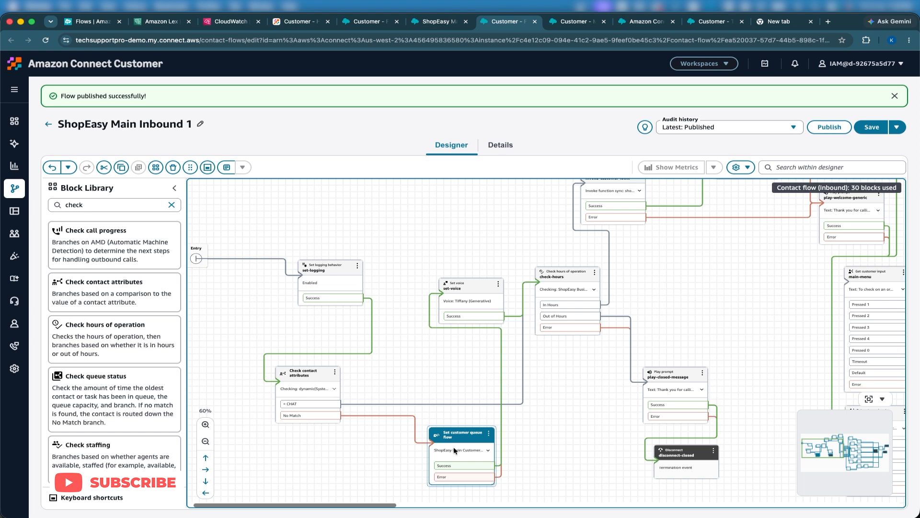
click(829, 127)
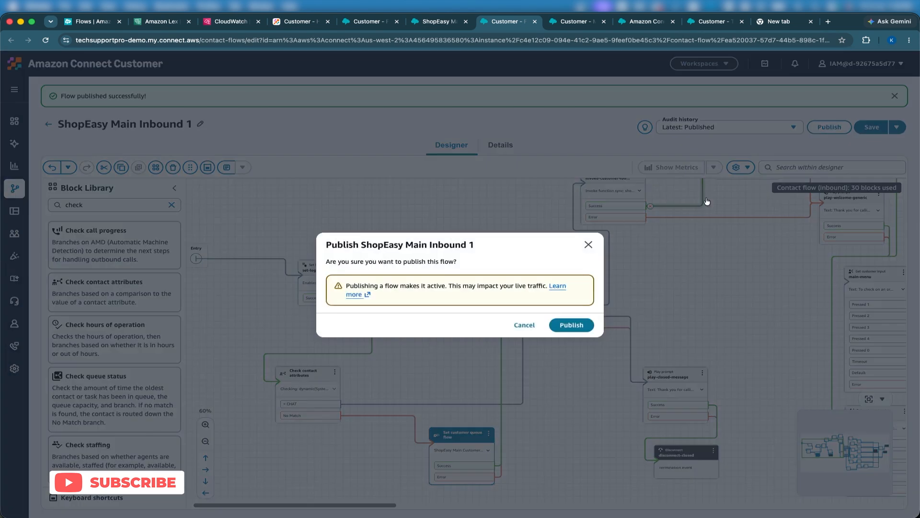
click(579, 325)
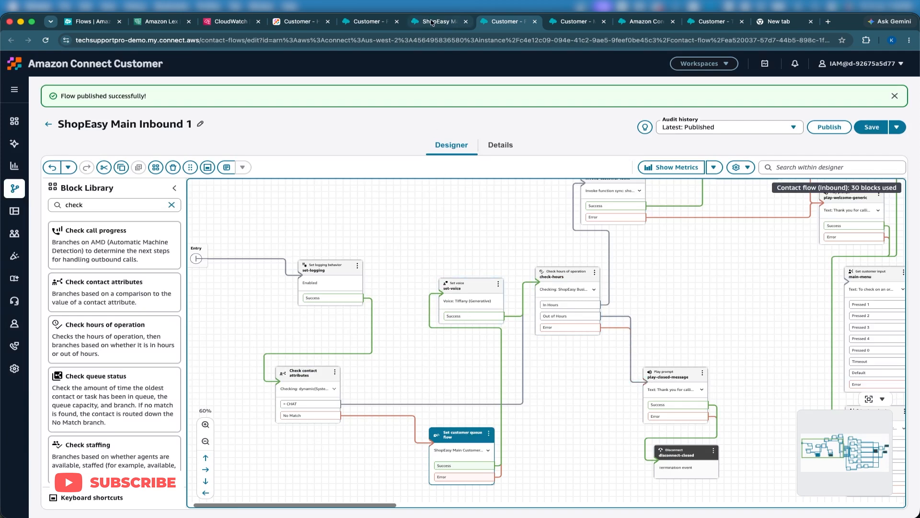
Step: Switch to the Test Chat page, start a new customer chat and send the message refund
click(701, 24)
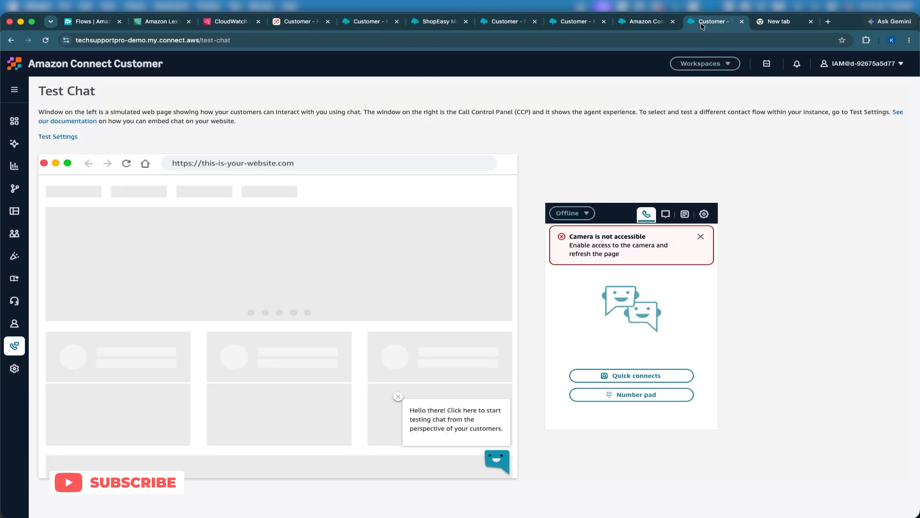
click(495, 461)
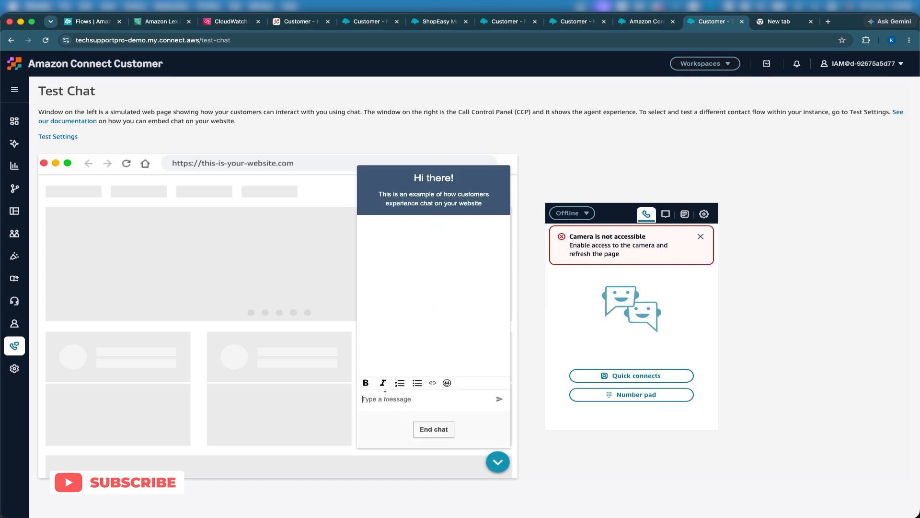
text(refu)
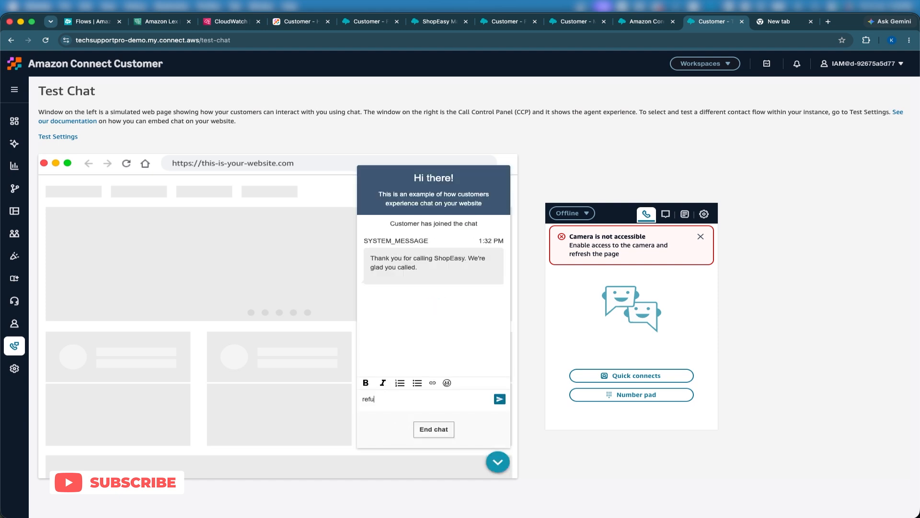
text(nd)
key(Return)
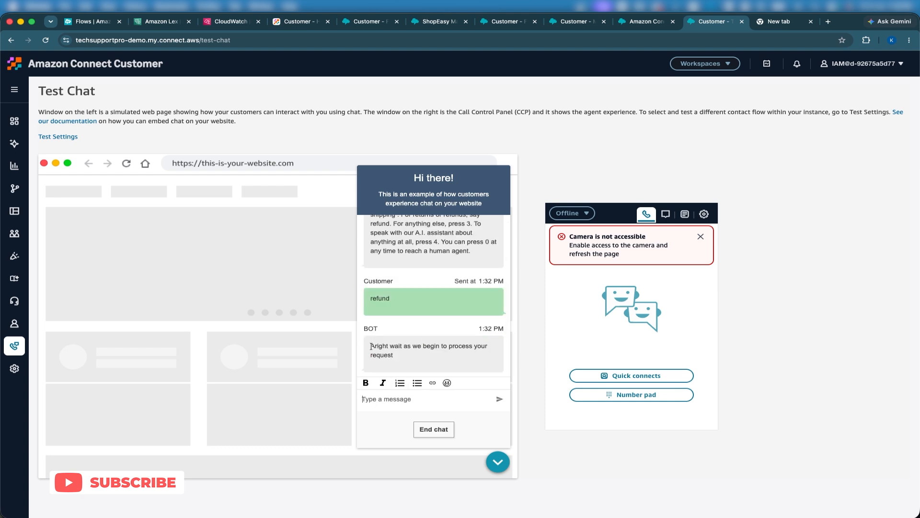
Step: Dismiss the camera notice in the agent panel and set the agent status to Available
drag(368, 344, 410, 360)
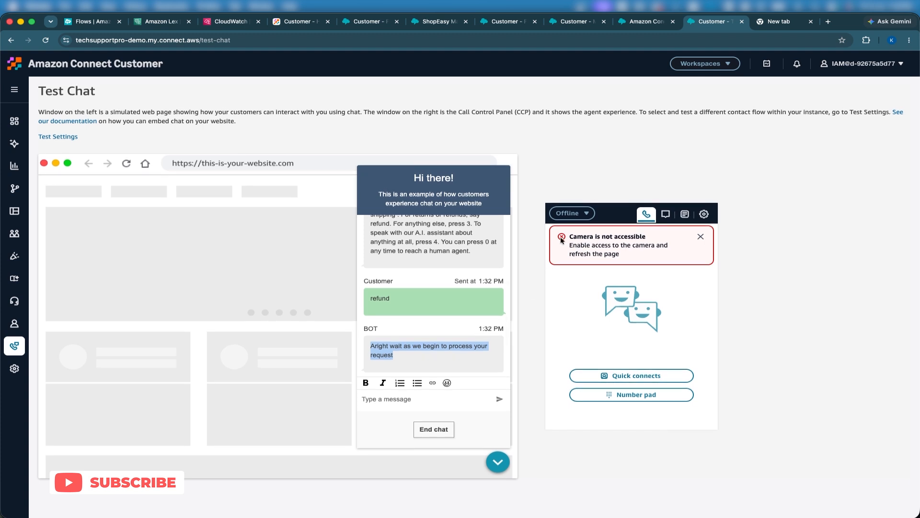
click(700, 237)
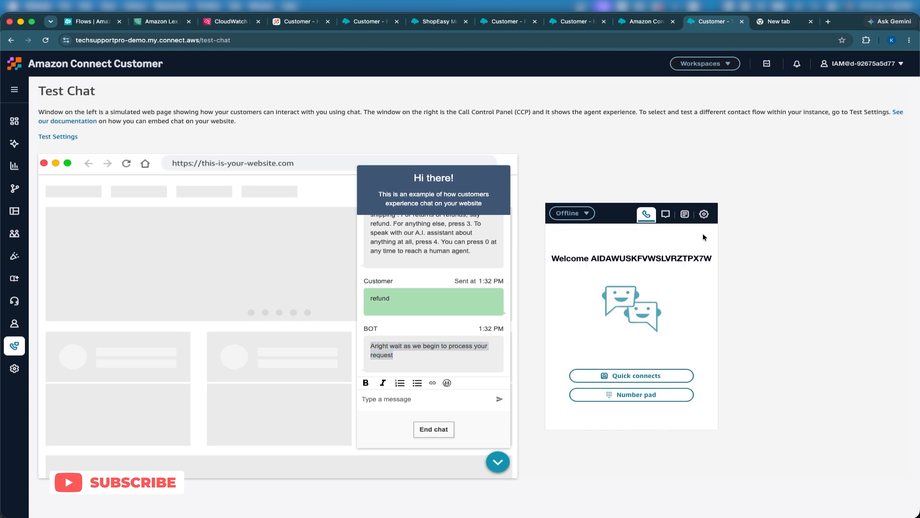
click(583, 221)
click(568, 245)
click(390, 348)
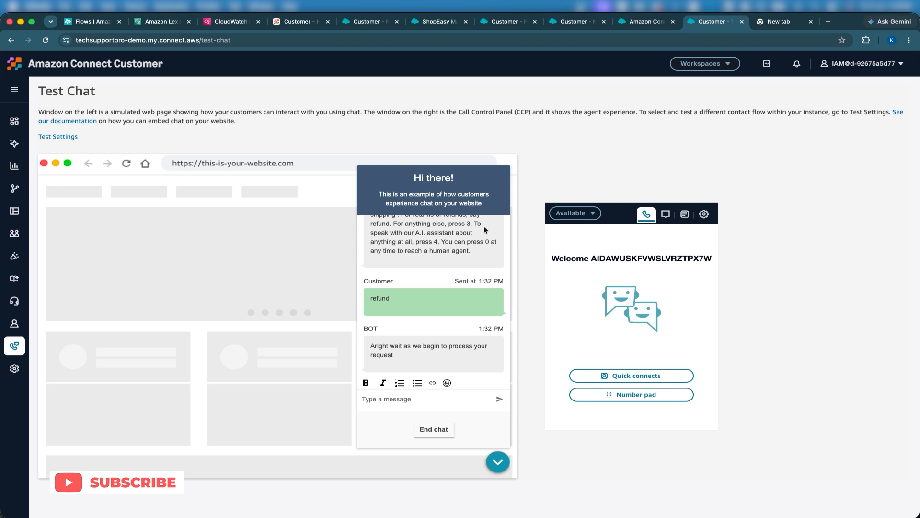
triple_click(587, 260)
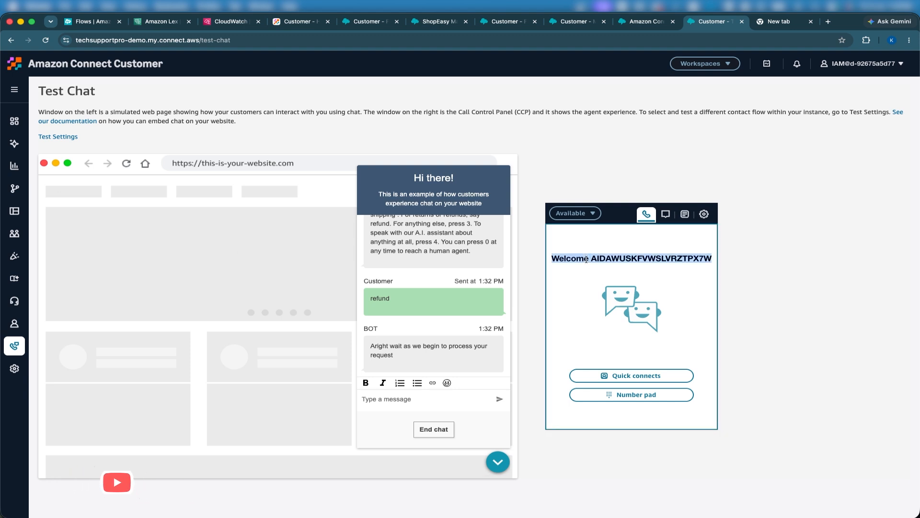
triple_click(586, 259)
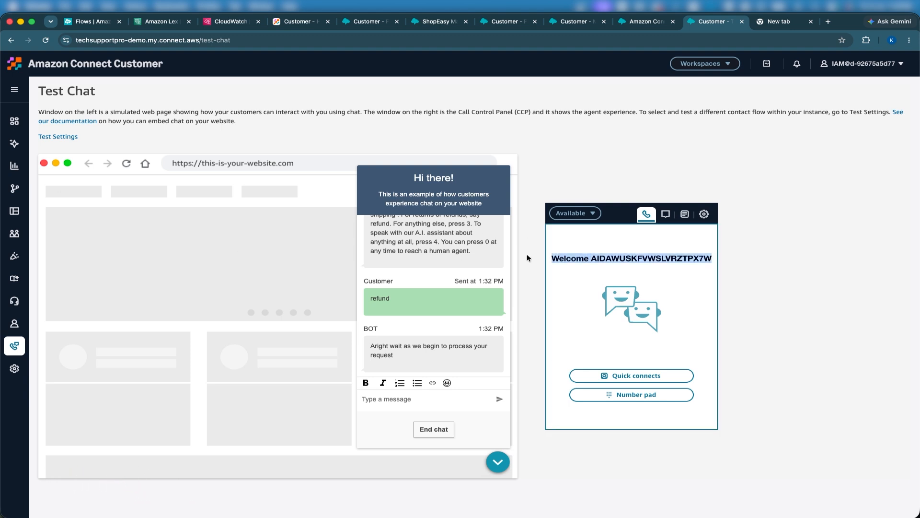
click(849, 65)
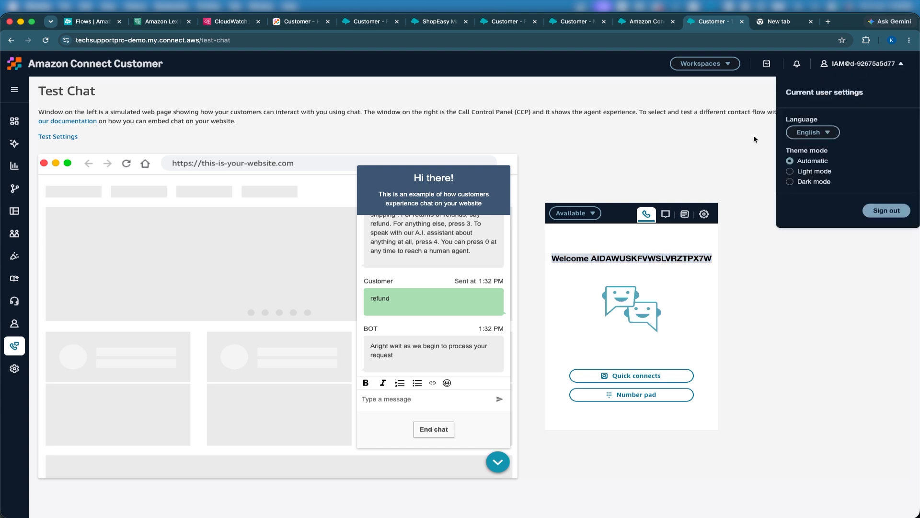
click(568, 158)
Step: Open the Basic Routing Profile to review its channel settings and queues, then return to the ShopEasy chat widget page
mouse_move(18, 197)
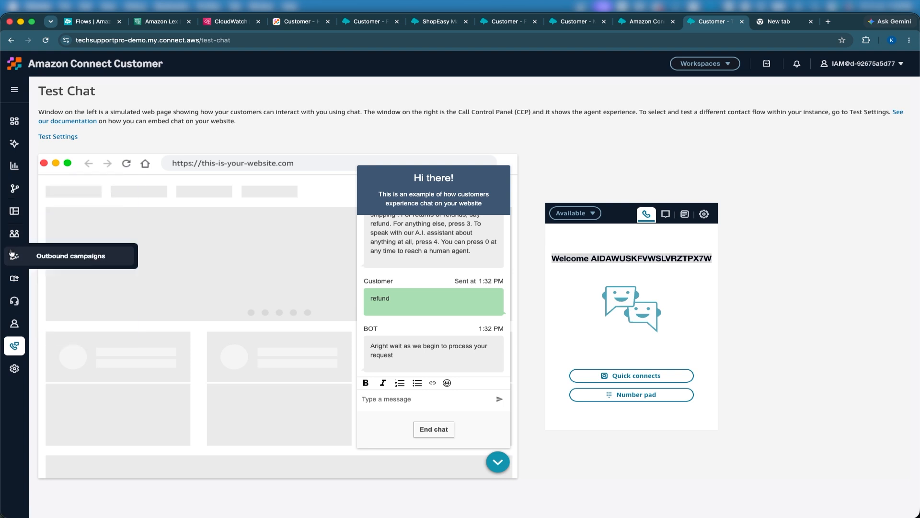
mouse_move(15, 234)
right_click(62, 276)
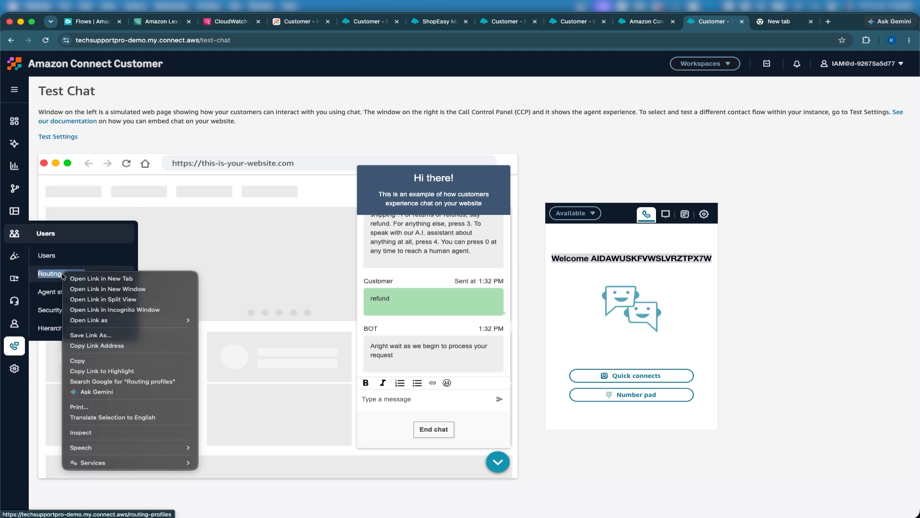
key(Escape)
click(62, 277)
click(101, 200)
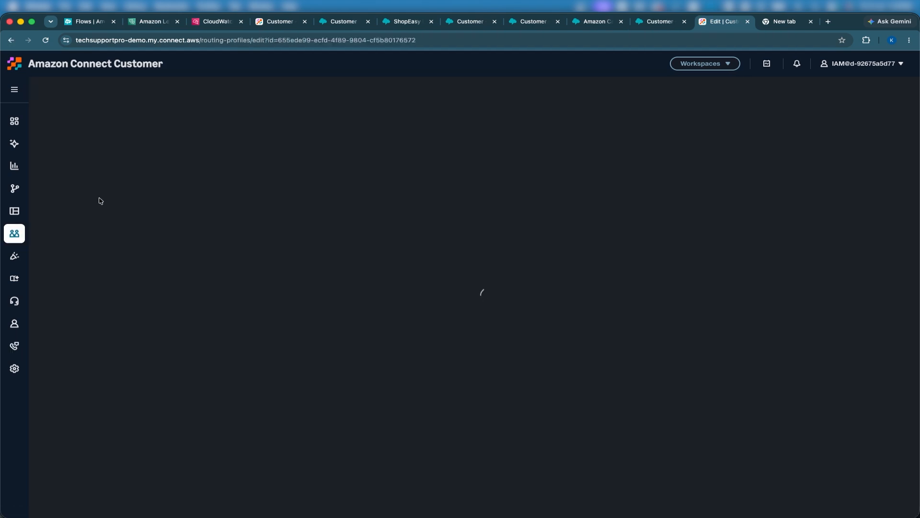
scroll(211, 276, down, 3)
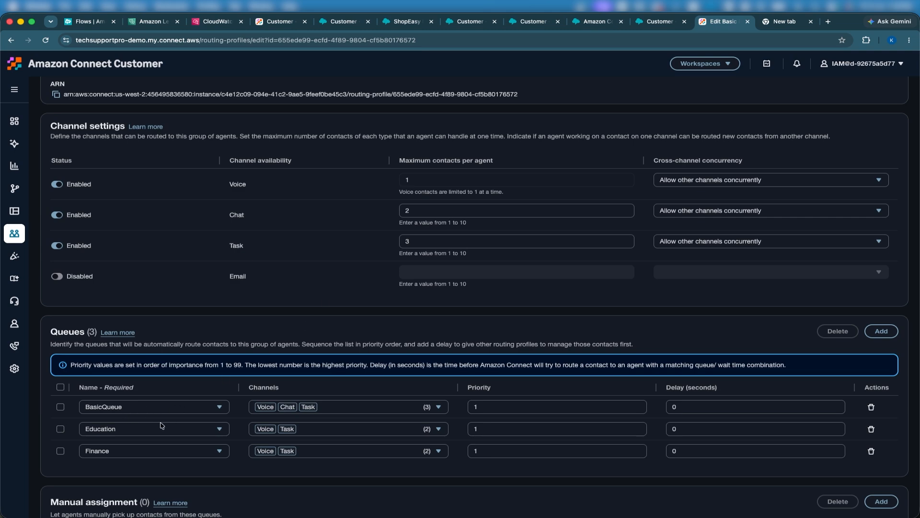
scroll(267, 456, down, 4)
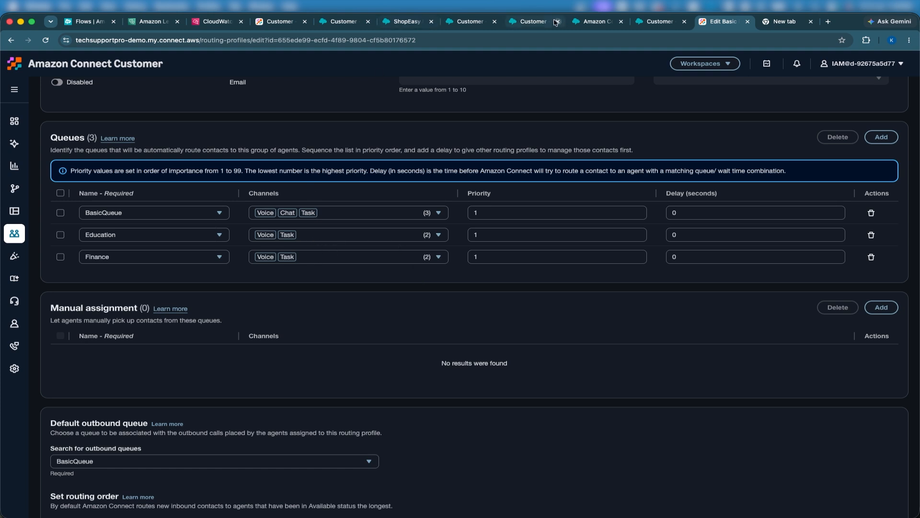
click(652, 30)
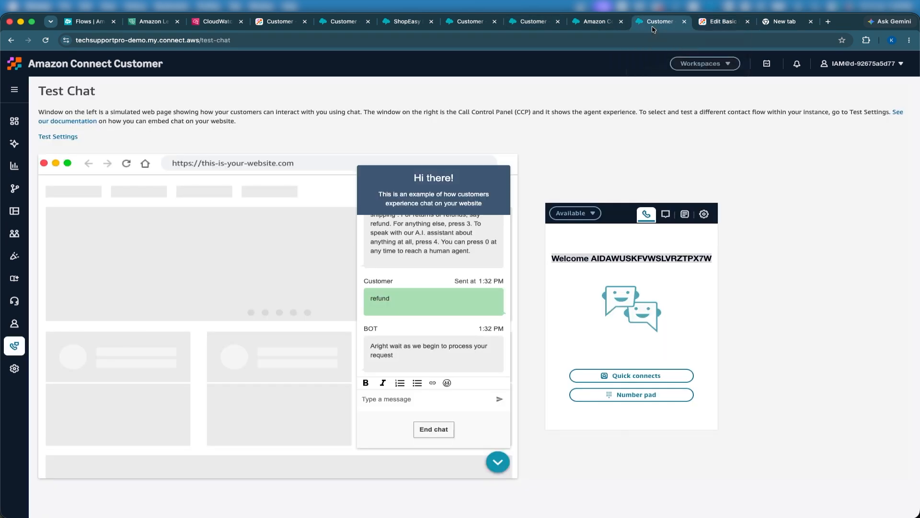
click(589, 24)
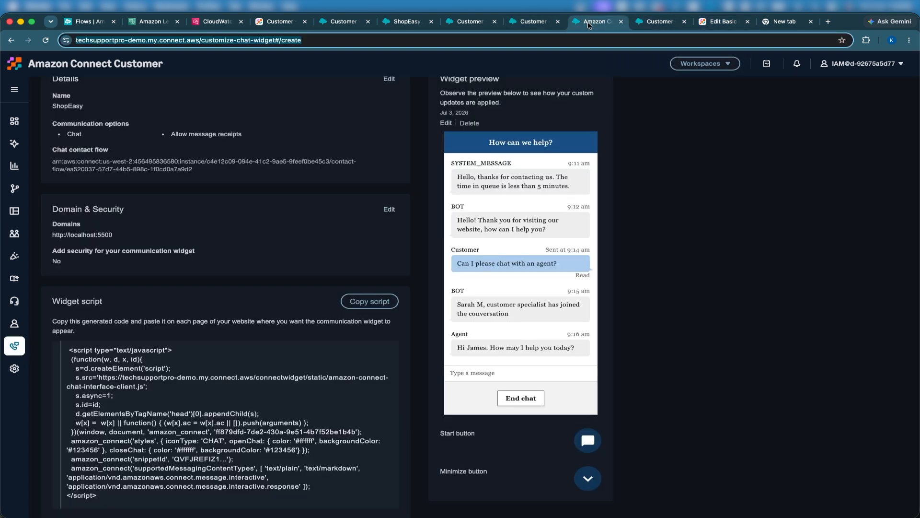
Step: Inspect the queue configured in the set-queue-returns block of the ShopEasy Main Inbound 1 flow
click(524, 24)
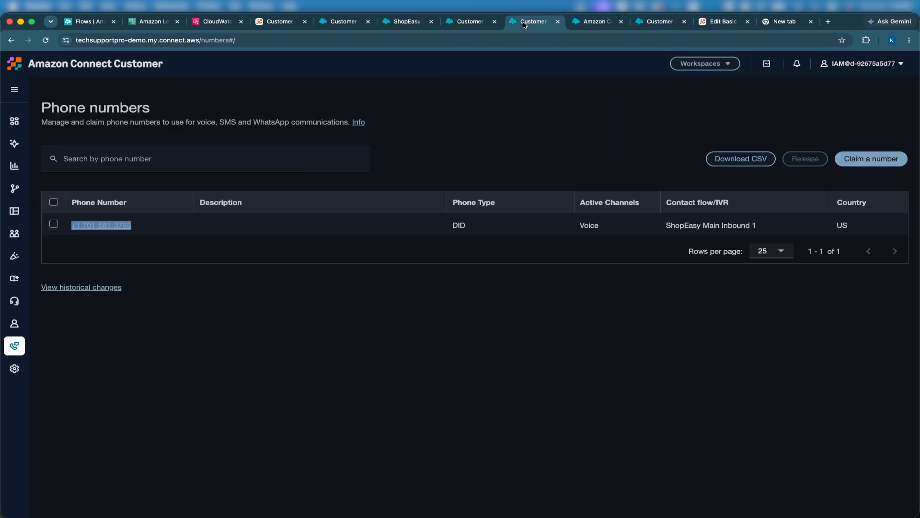
click(472, 21)
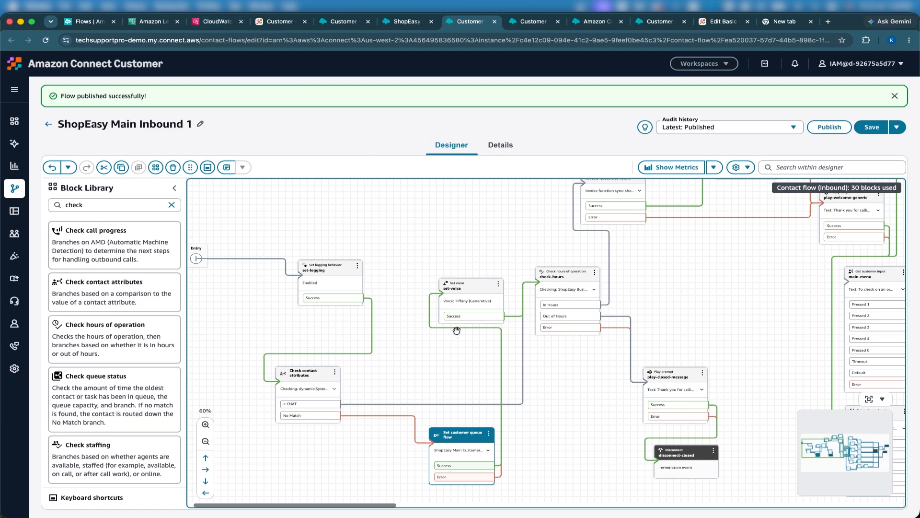
scroll(456, 330, right, 10)
scroll(456, 330, right, 7)
scroll(456, 330, down, 3)
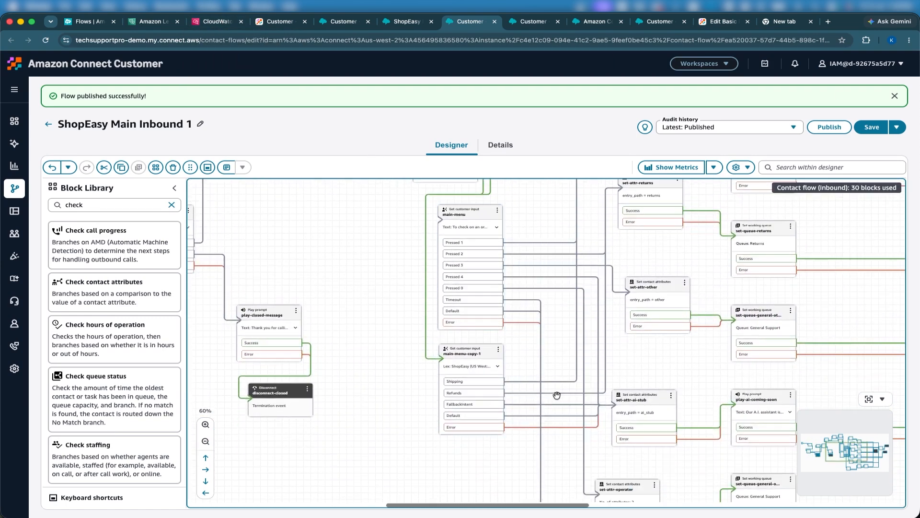
click(556, 396)
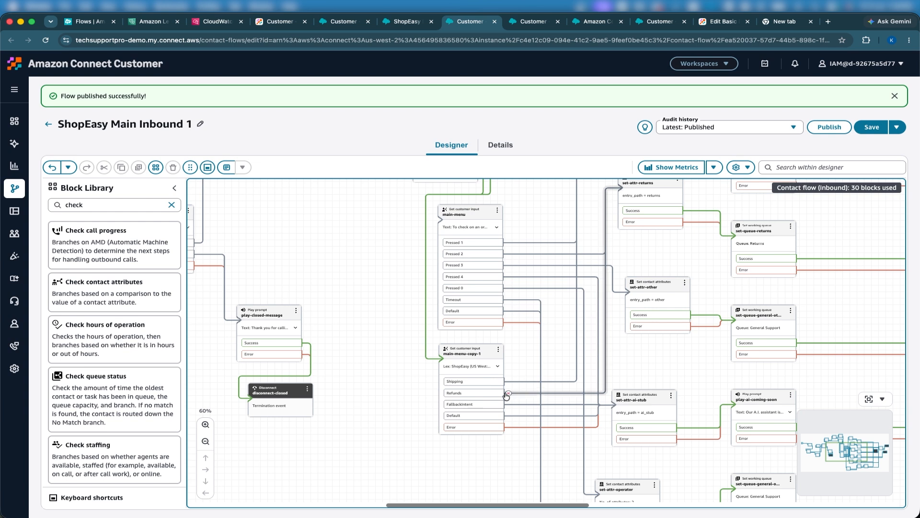
scroll(507, 396, up, 4)
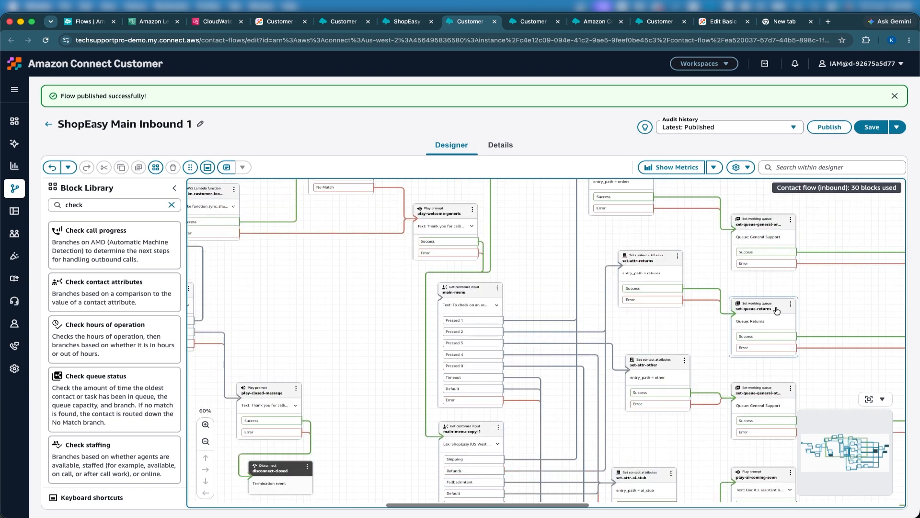
click(775, 307)
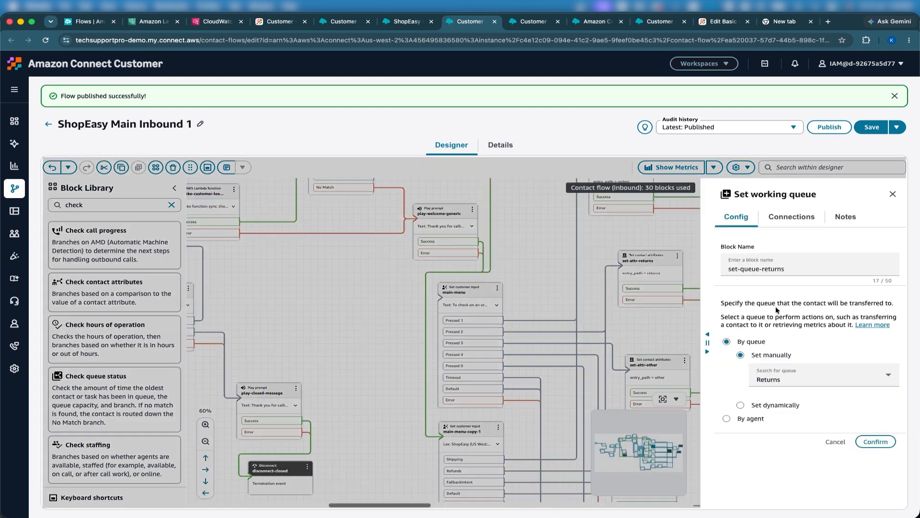
click(875, 442)
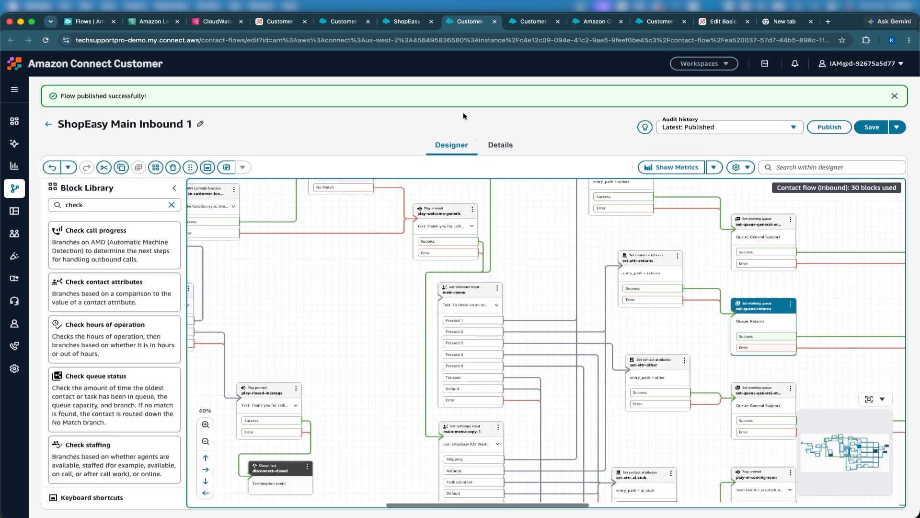
Step: Add the Returns queue with Voice and Chat channels to the Basic Routing Profile and save it
click(721, 21)
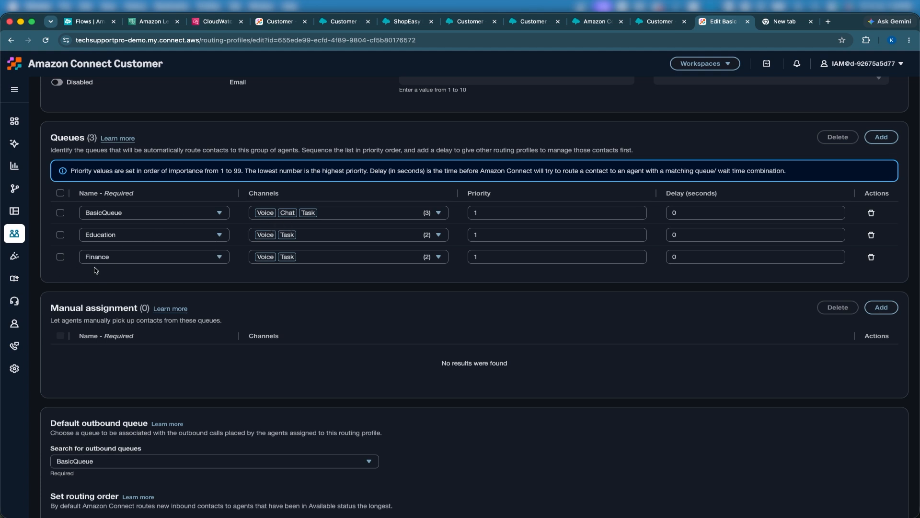
click(884, 138)
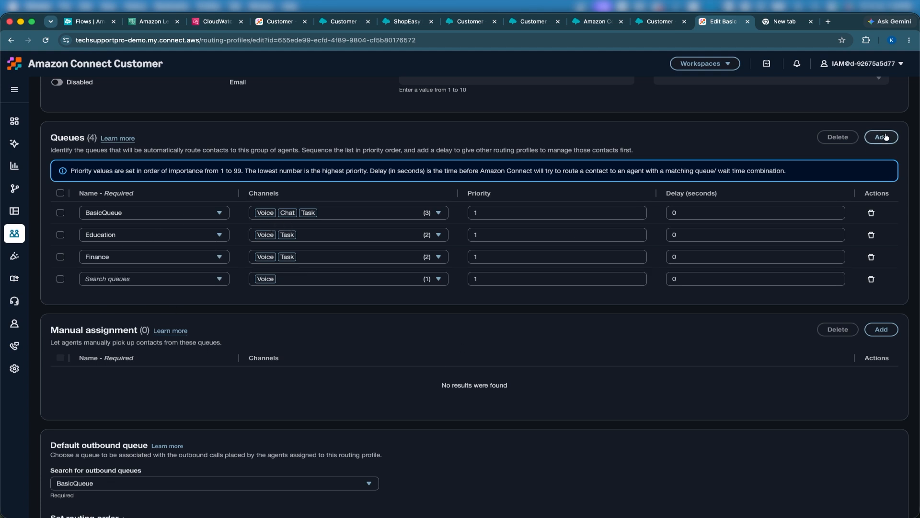
click(171, 285)
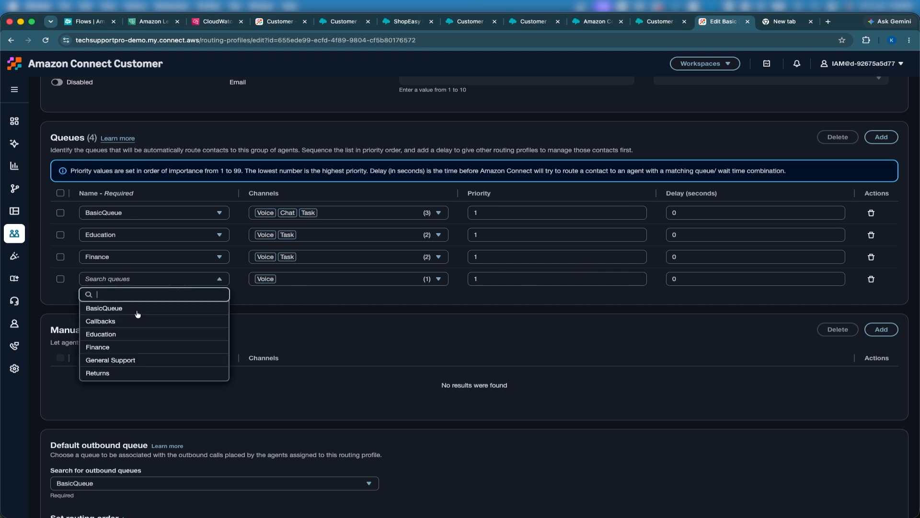
click(111, 373)
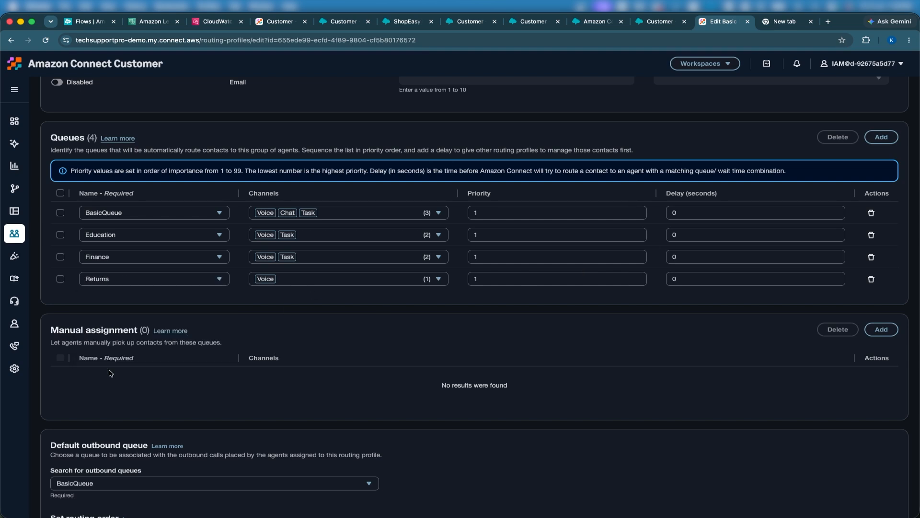
click(286, 280)
click(263, 308)
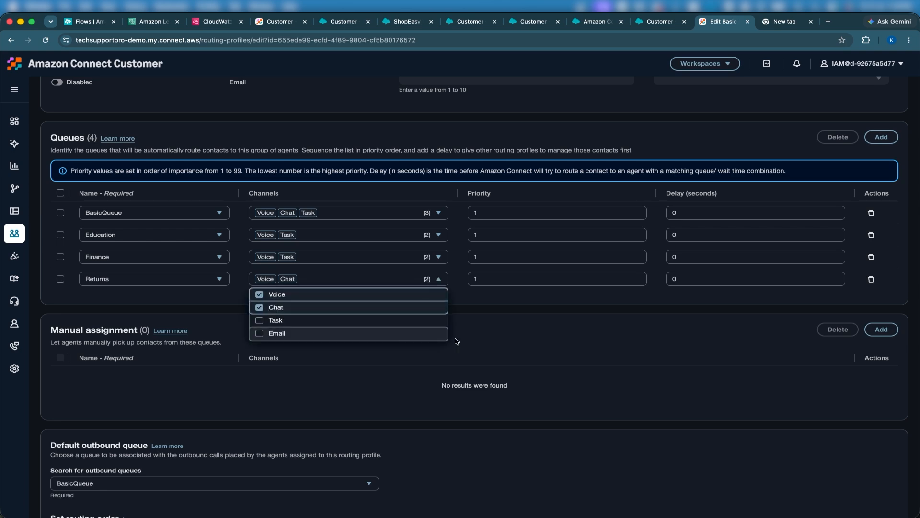
click(531, 308)
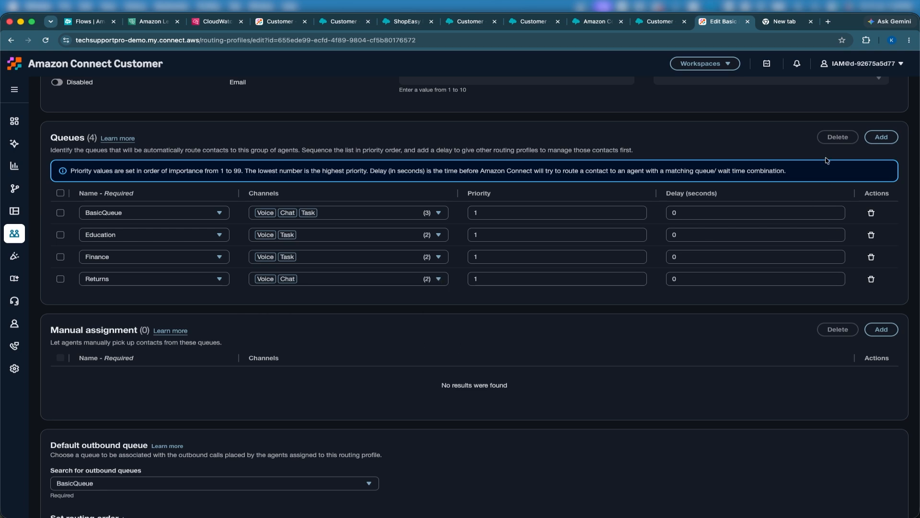
scroll(826, 162, up, 2)
scroll(826, 162, up, 4)
scroll(889, 99, down, 11)
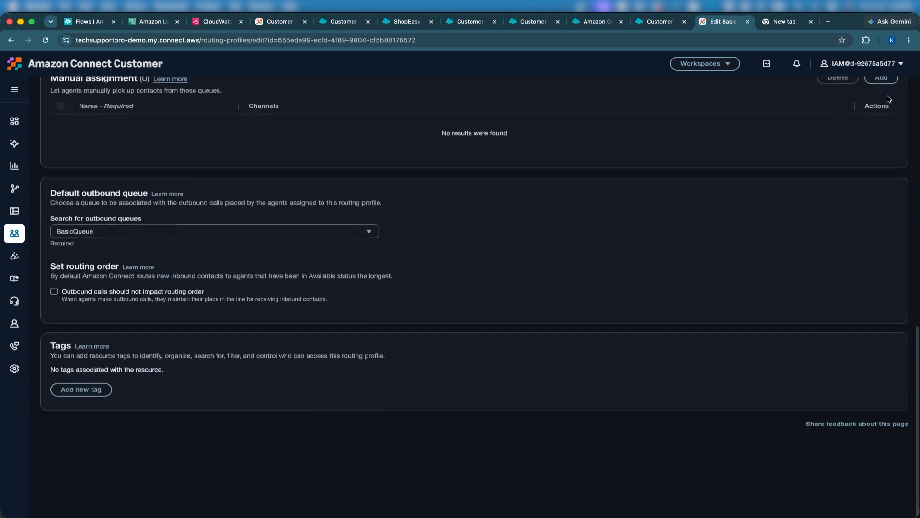
scroll(841, 187, up, 12)
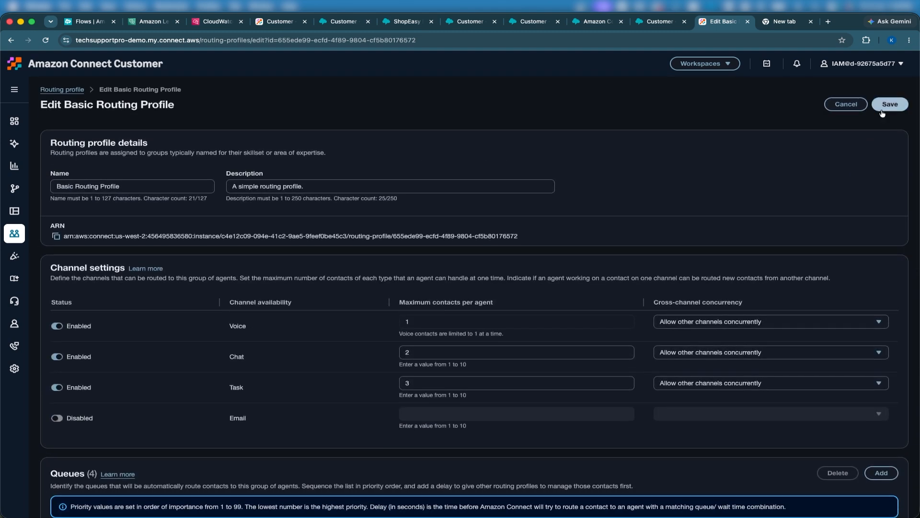
click(889, 105)
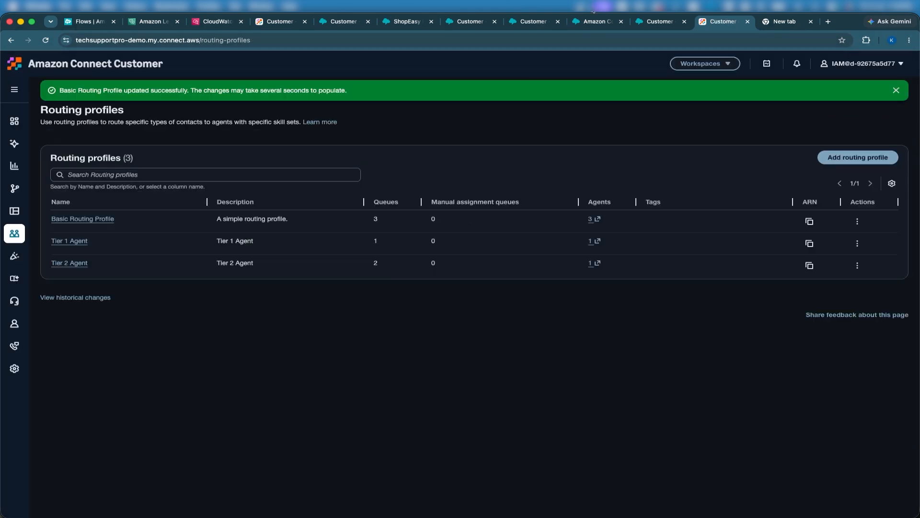
Step: End and close the previous customer test chat
click(652, 24)
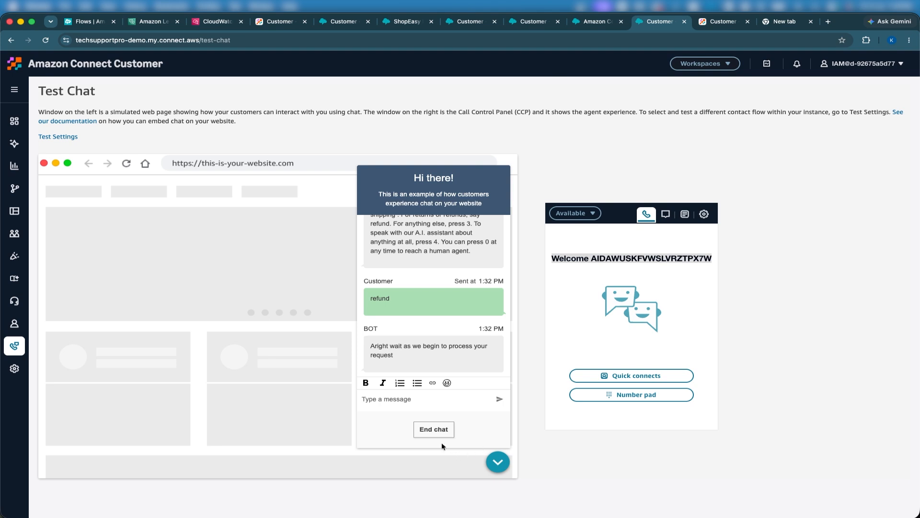
click(433, 429)
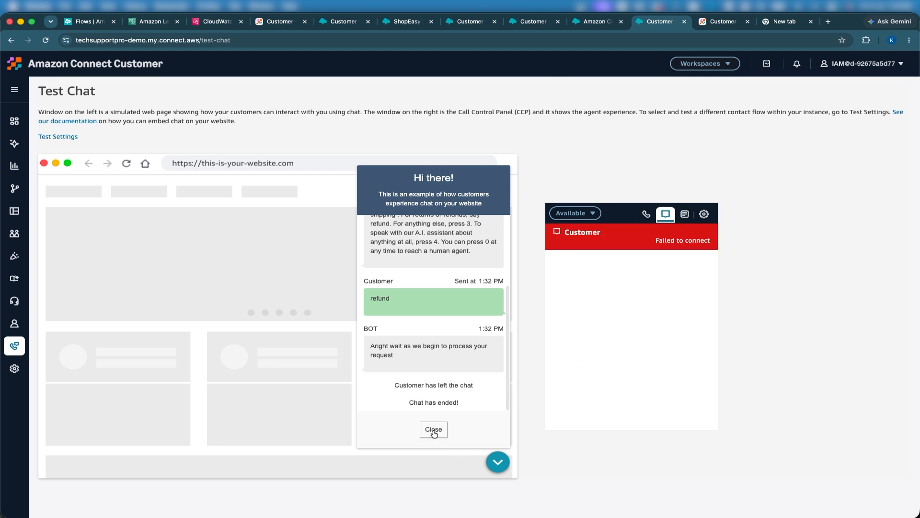
click(434, 429)
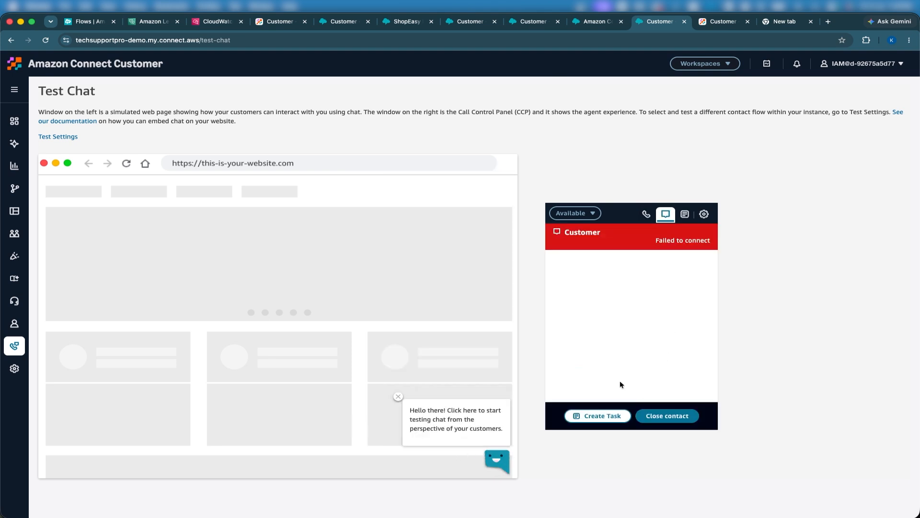
Step: Set the agent status to Offline to clear the failed chat contact
click(573, 213)
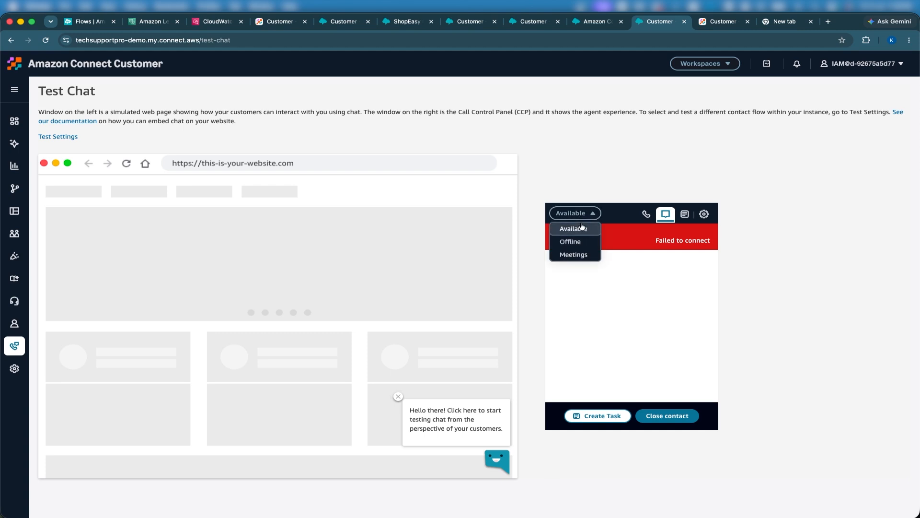
click(567, 241)
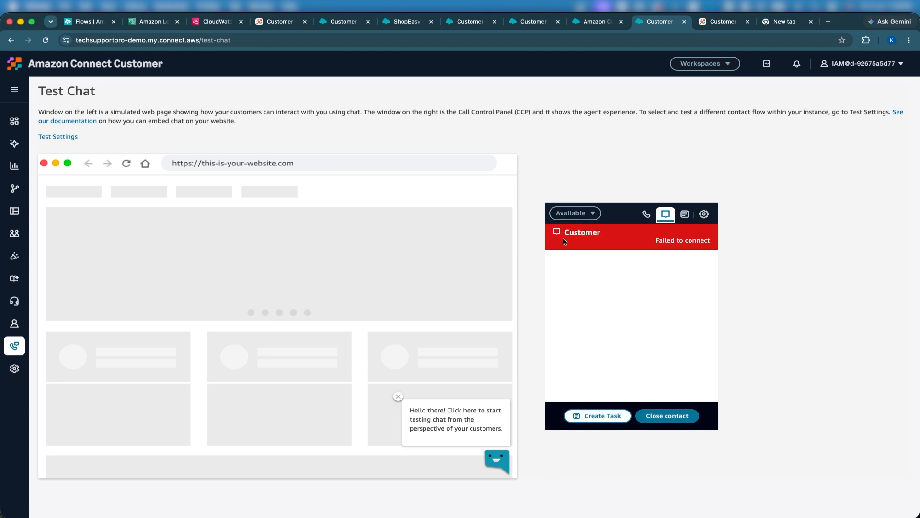
click(568, 213)
click(569, 240)
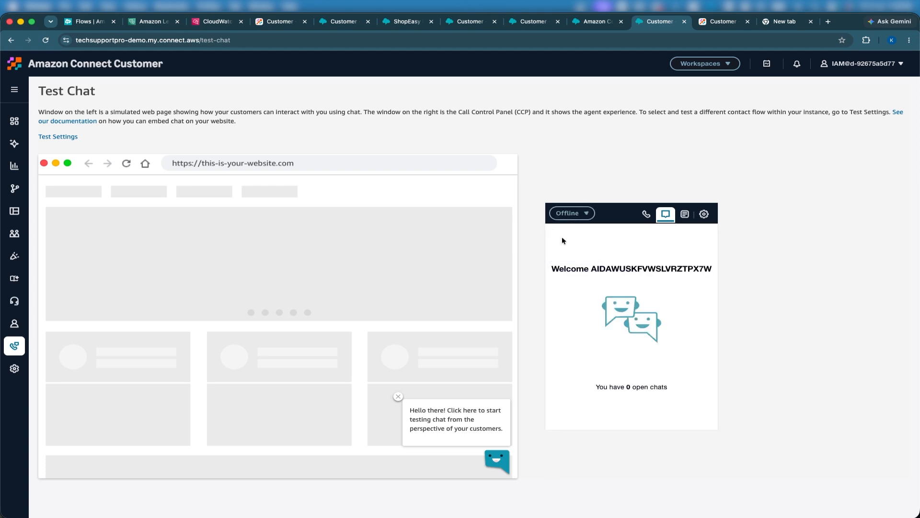
Step: Start a new customer test chat and send the message Refund
click(495, 459)
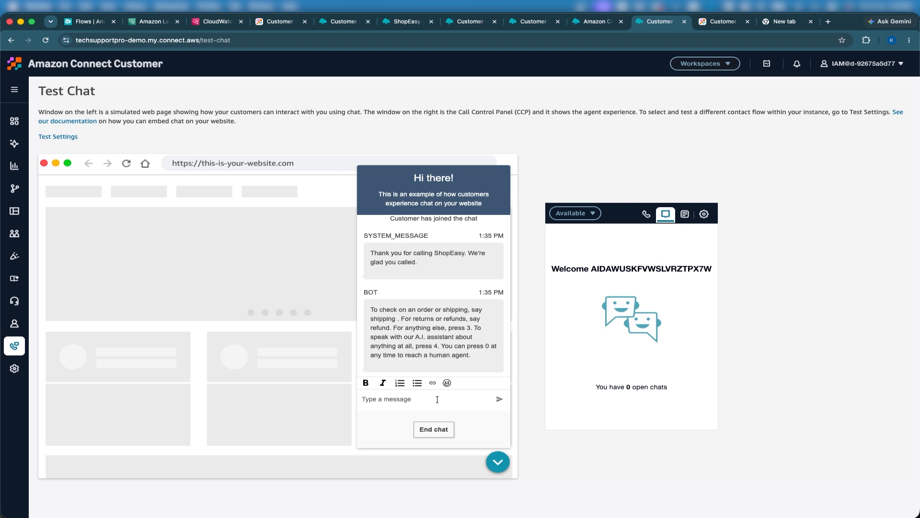
text(Refund)
key(Return)
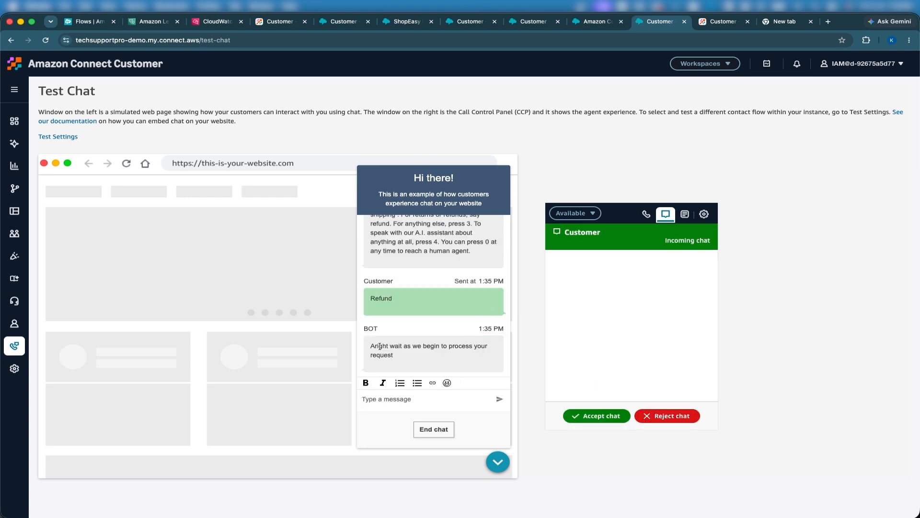
Step: Accept the incoming chat in the agent panel and reply Hello
click(607, 420)
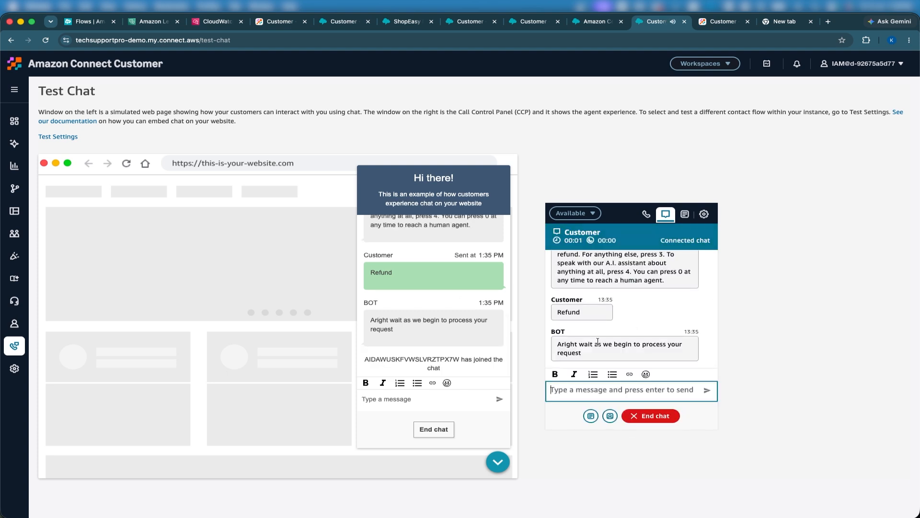
text(Hello)
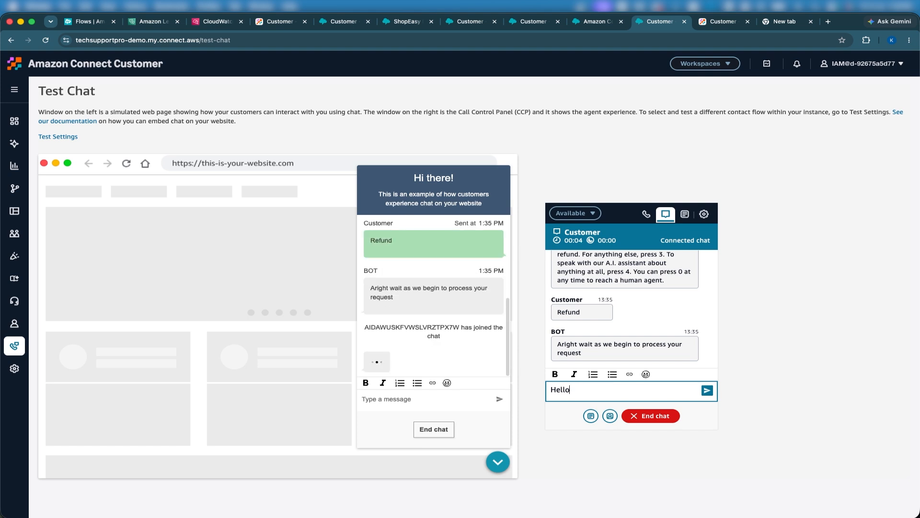
key(Return)
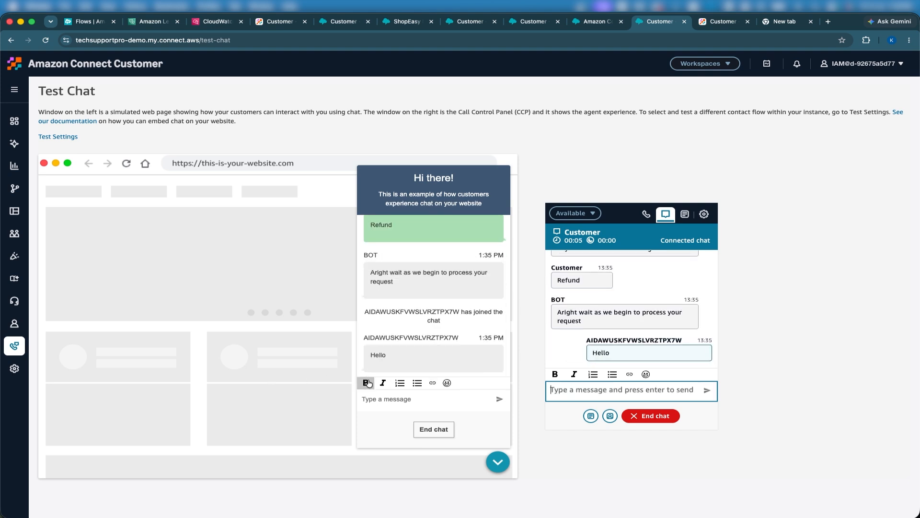
Step: Reply Yes from the customer chat window
click(365, 400)
text(Yes)
key(Return)
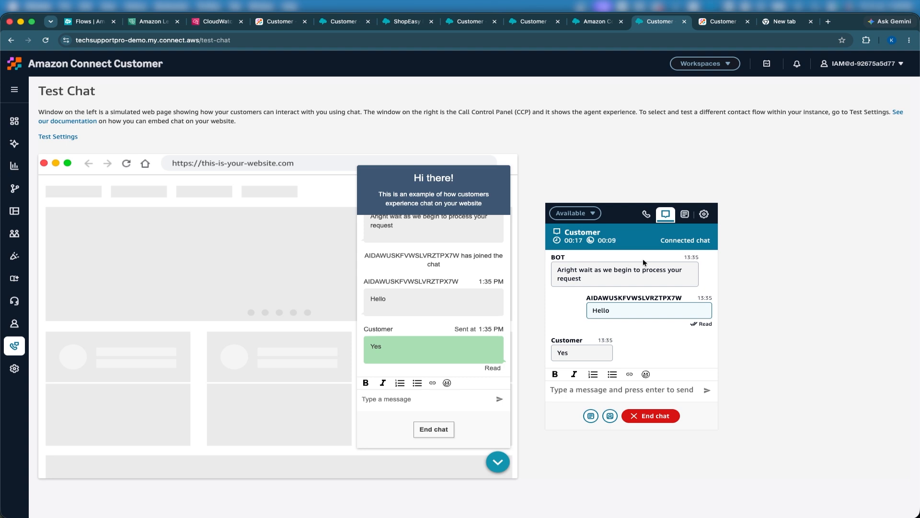
Step: Switch to the Claude chat and scroll through the generated ShopEasy webpage preview
key(ctrl+Up)
click(381, 201)
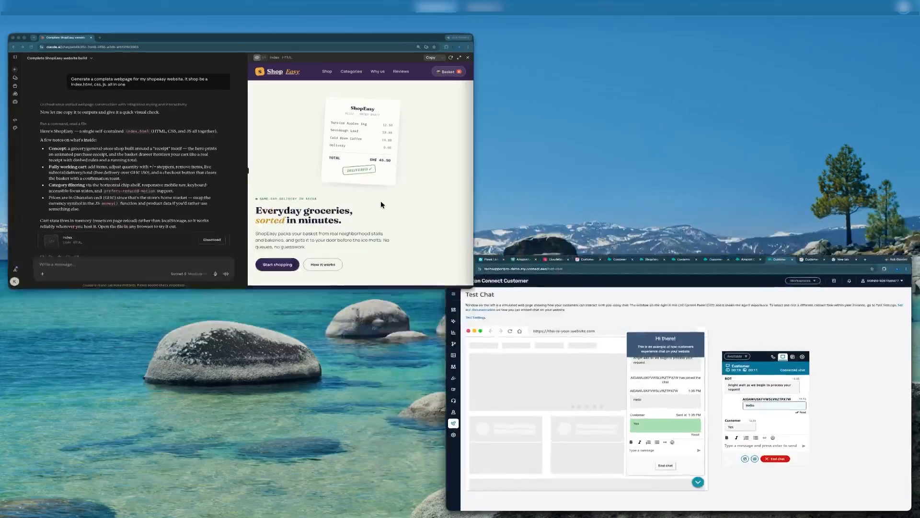
scroll(514, 238, down, 10)
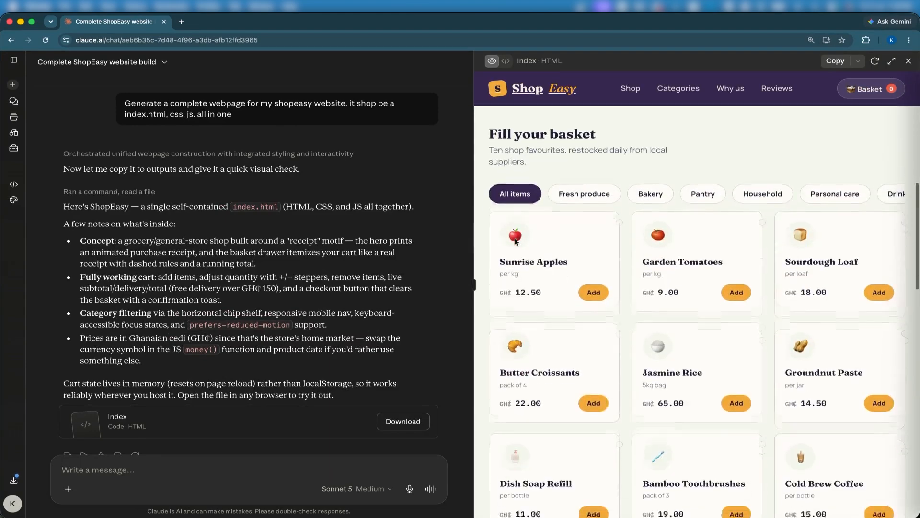
scroll(514, 238, down, 15)
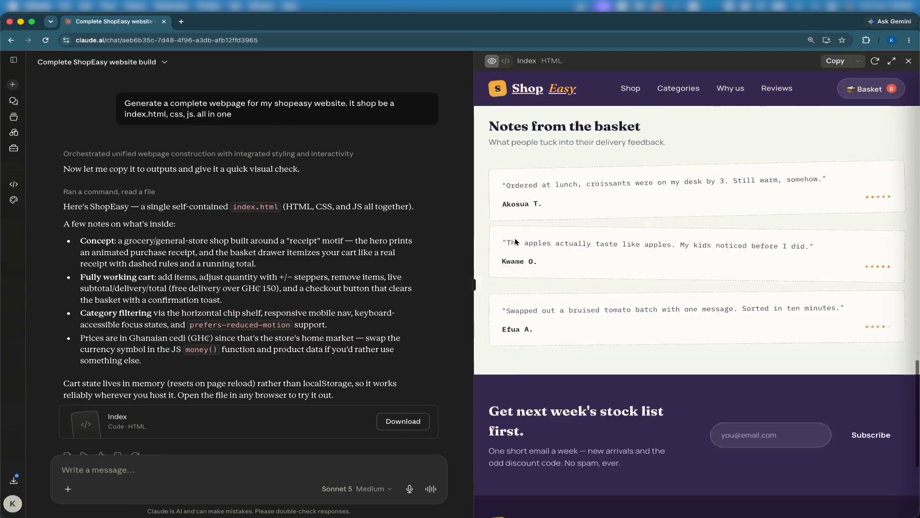
scroll(515, 241, up, 20)
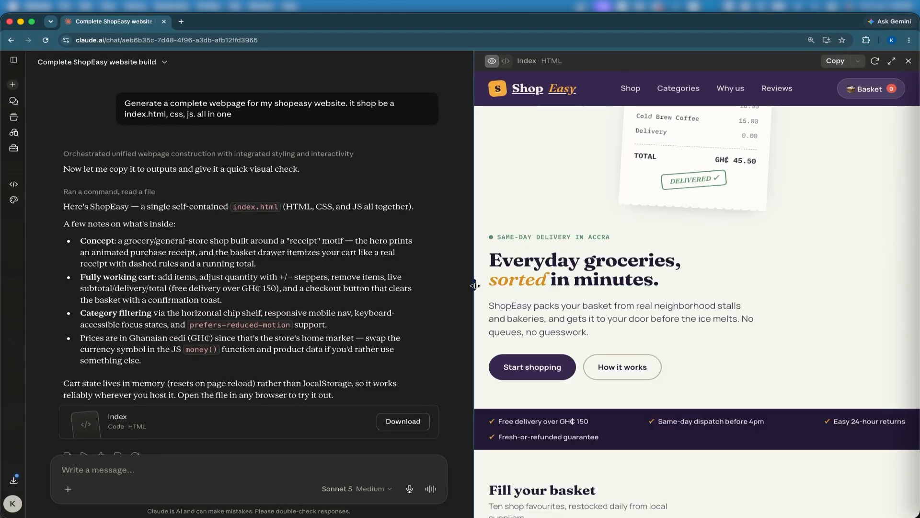
Step: Copy the generated ShopEasy index HTML code from the preview pane
drag(473, 288, 295, 287)
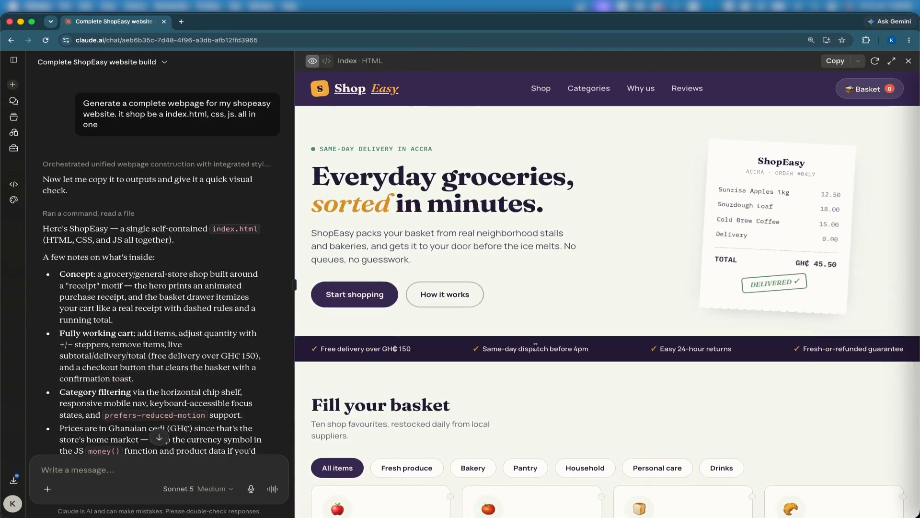
scroll(535, 347, down, 5)
scroll(535, 347, up, 7)
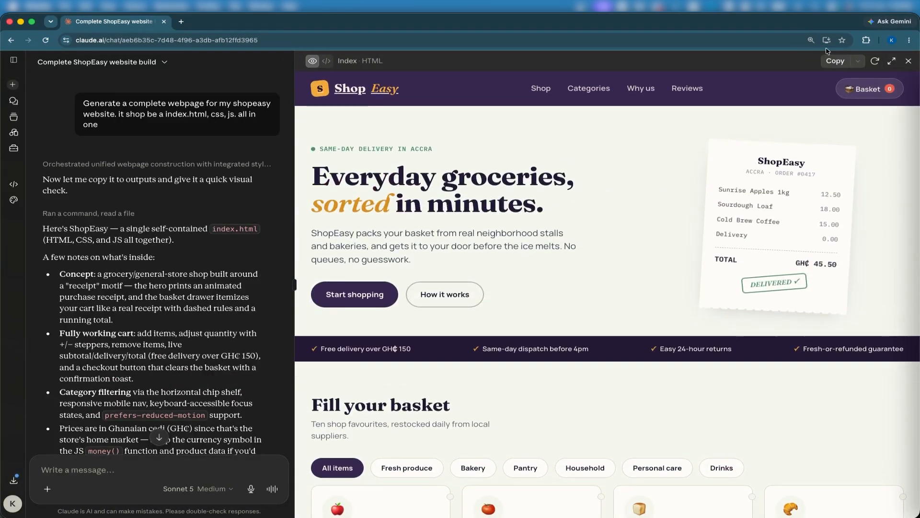
click(835, 62)
key(super+Tab)
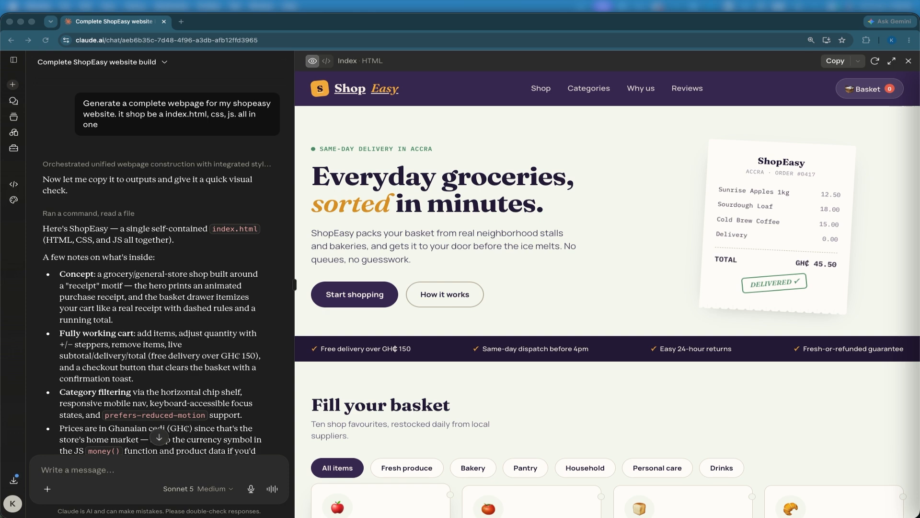
Step: Open the ShopEasy project in VS Code, create an index.html file, and paste the copied website code into it
drag(738, 515, 703, 113)
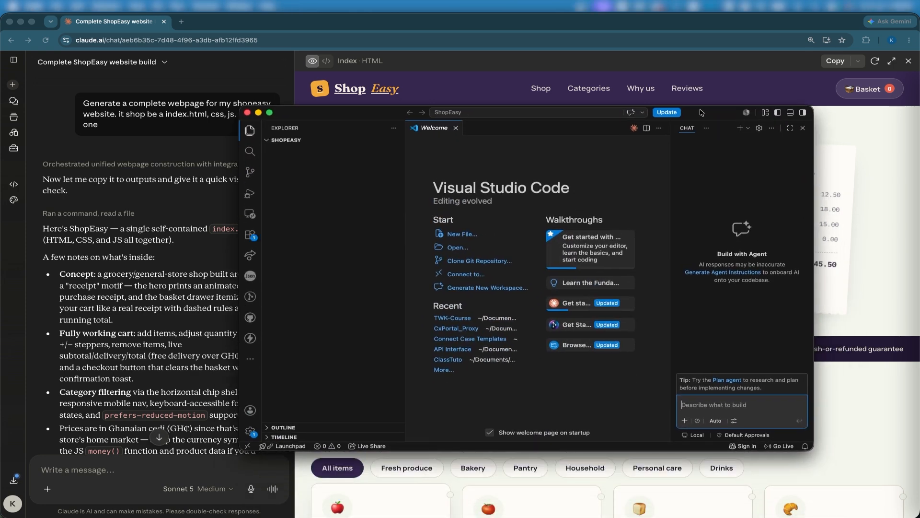
double_click(703, 113)
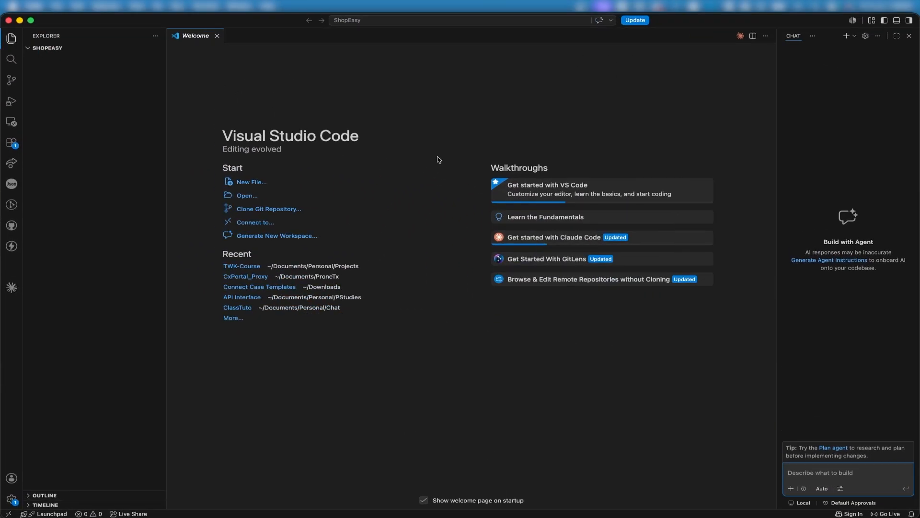
click(40, 49)
click(40, 49)
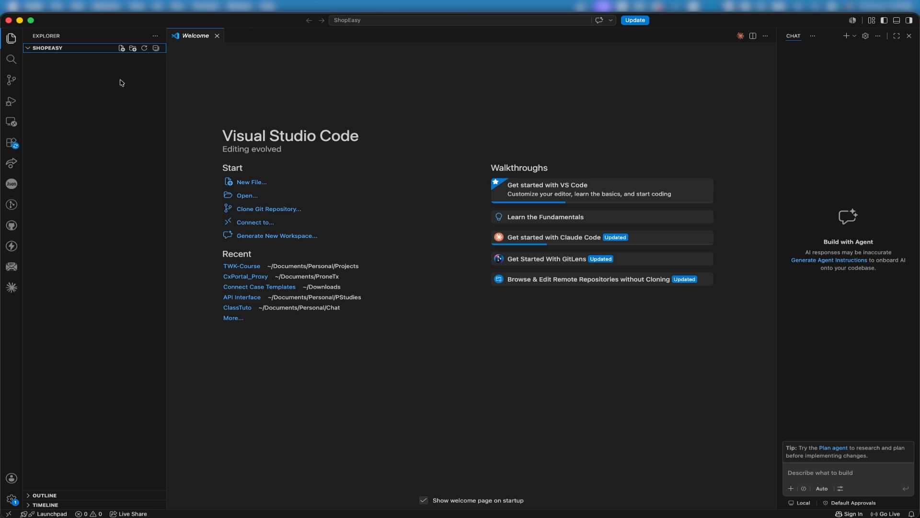
click(122, 48)
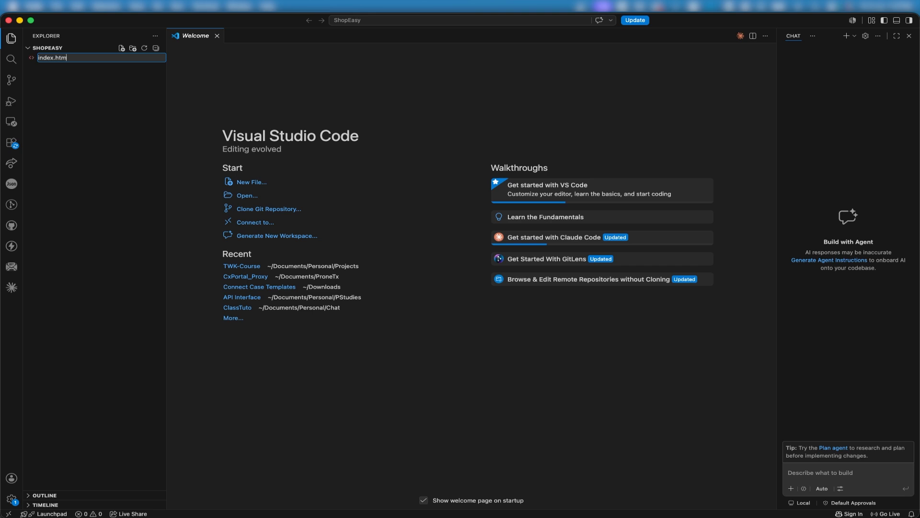
key(Return)
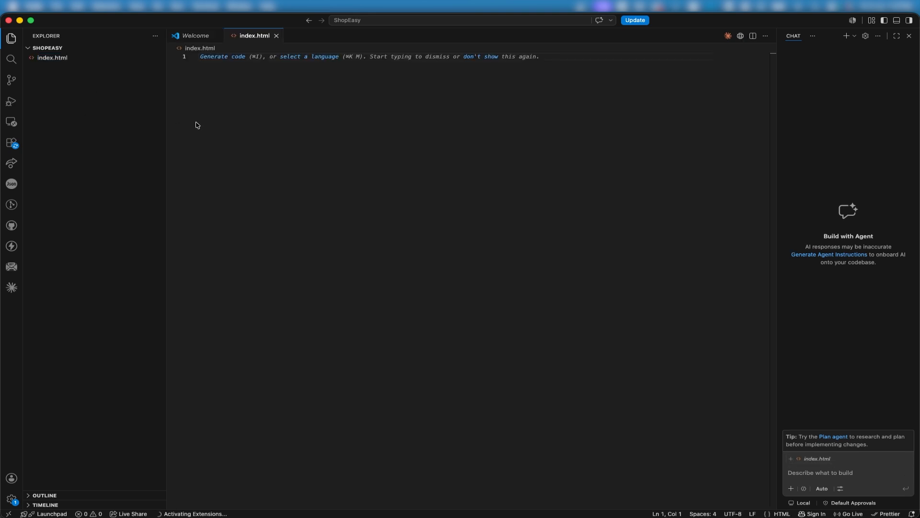
key(super+v)
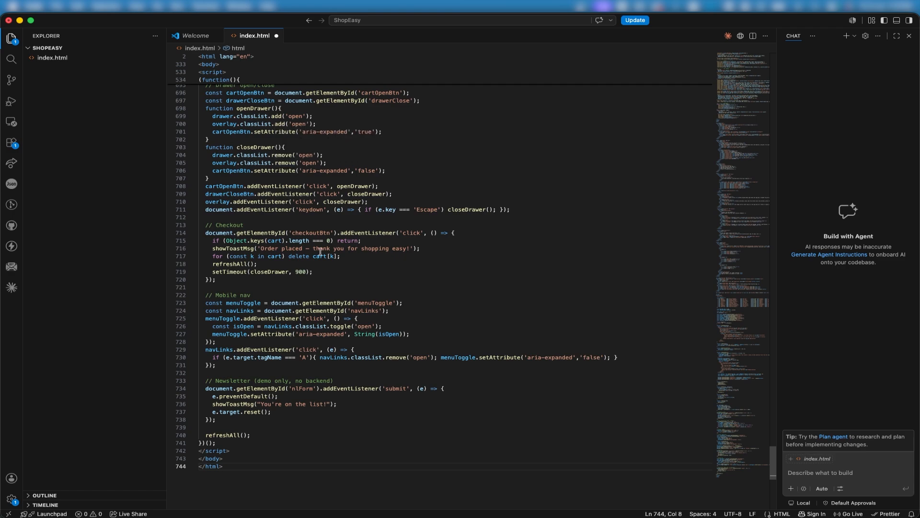
Step: Review the pasted code in index.html and save the file
scroll(320, 252, up, 10)
scroll(320, 252, up, 15)
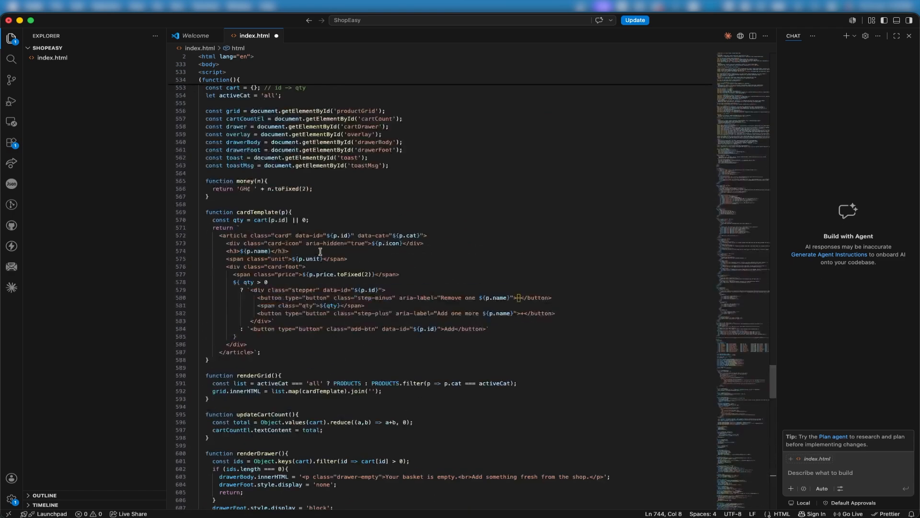
scroll(320, 251, down, 20)
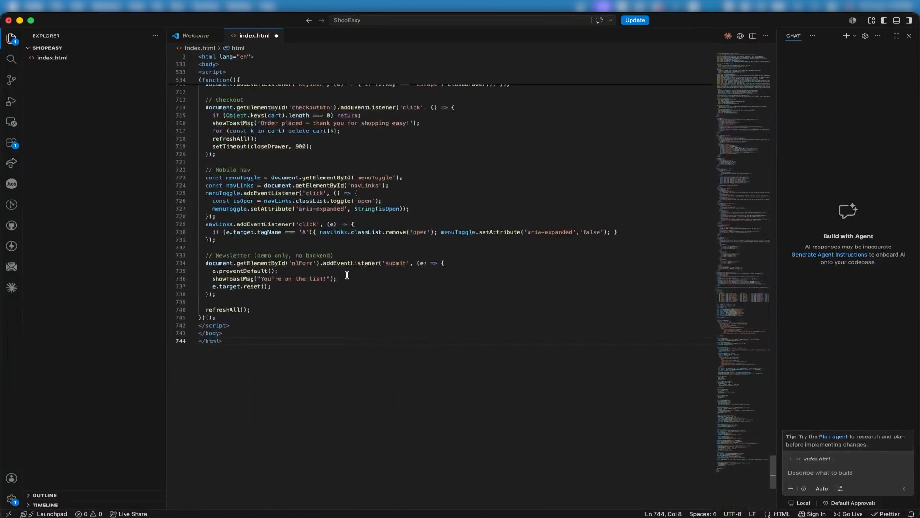
click(379, 278)
key(super+s)
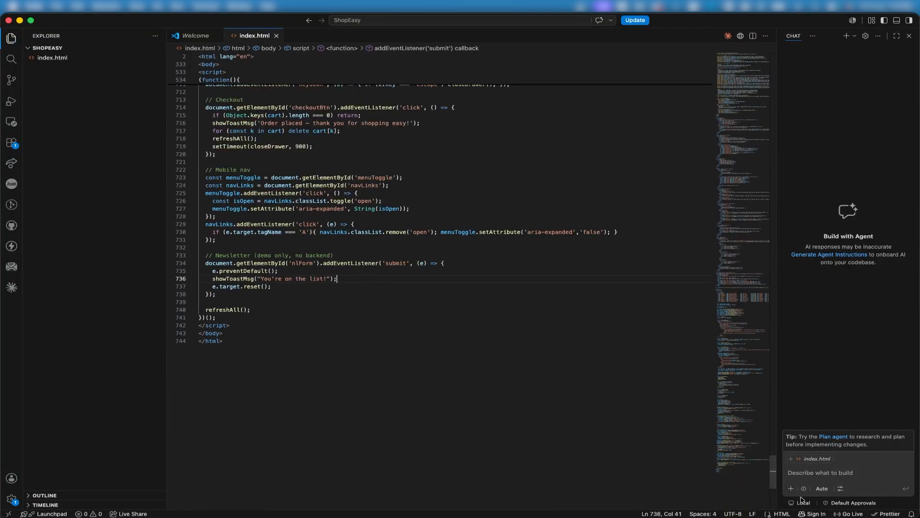
Step: Launch the page with Live Server and scroll through the ShopEasy site in the browser
click(846, 513)
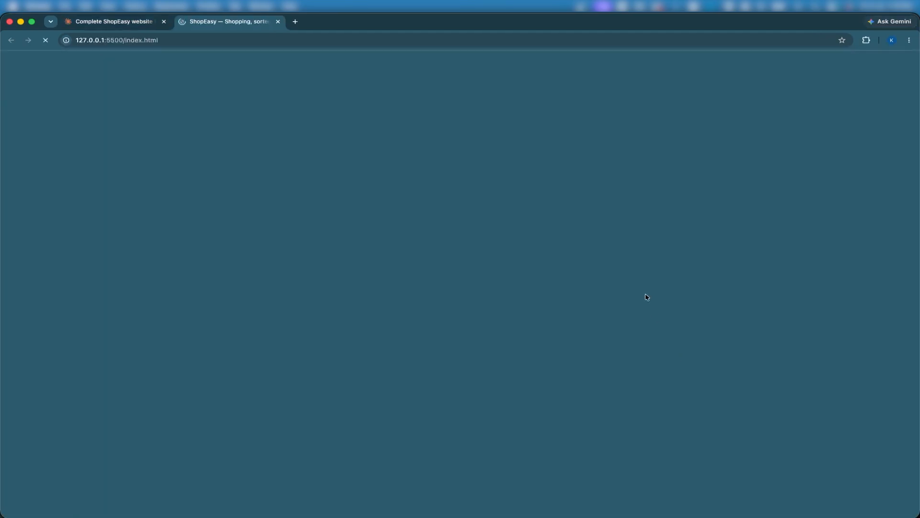
scroll(311, 256, down, 15)
scroll(311, 257, up, 15)
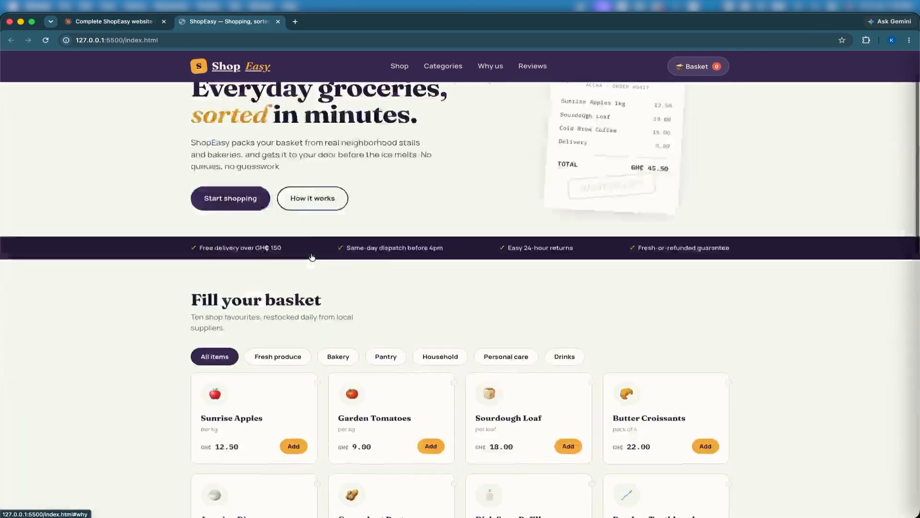
scroll(312, 257, down, 15)
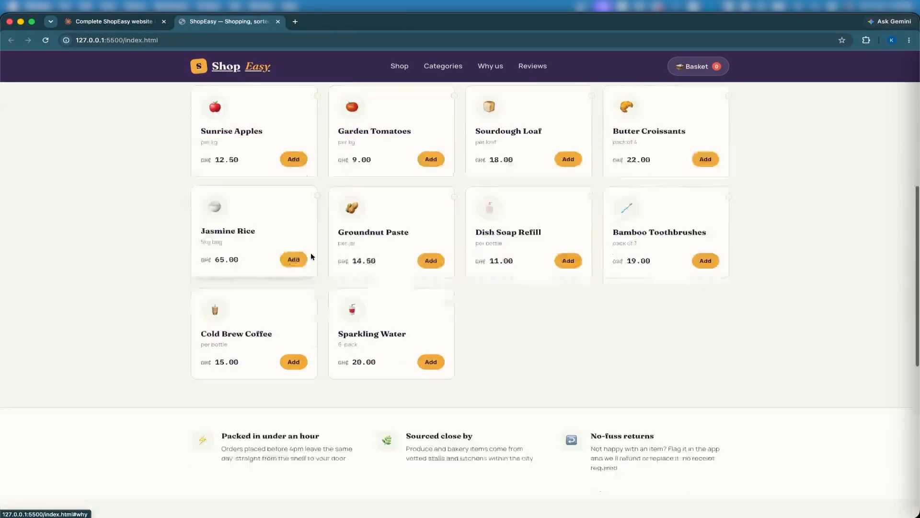
scroll(311, 254, up, 15)
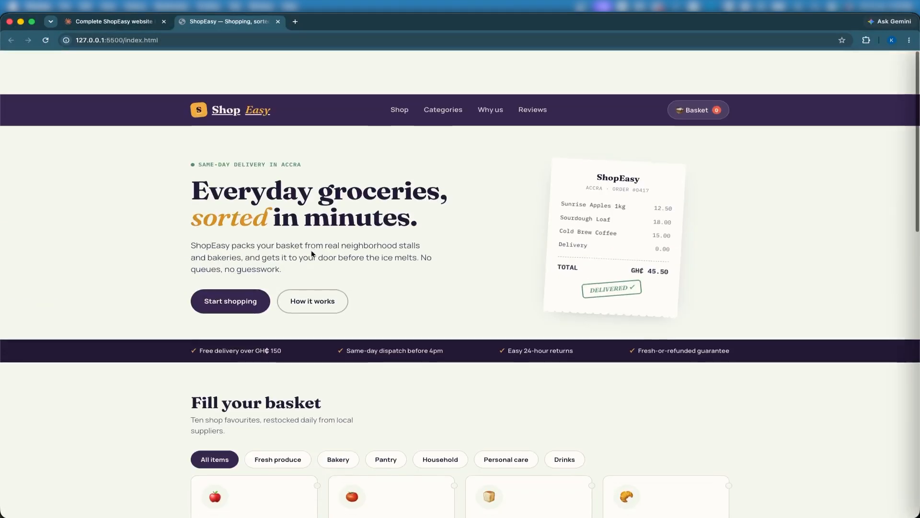
Step: Switch to the Amazon Connect test chat and end the chat from the customer window
key(ctrl+Up)
click(312, 326)
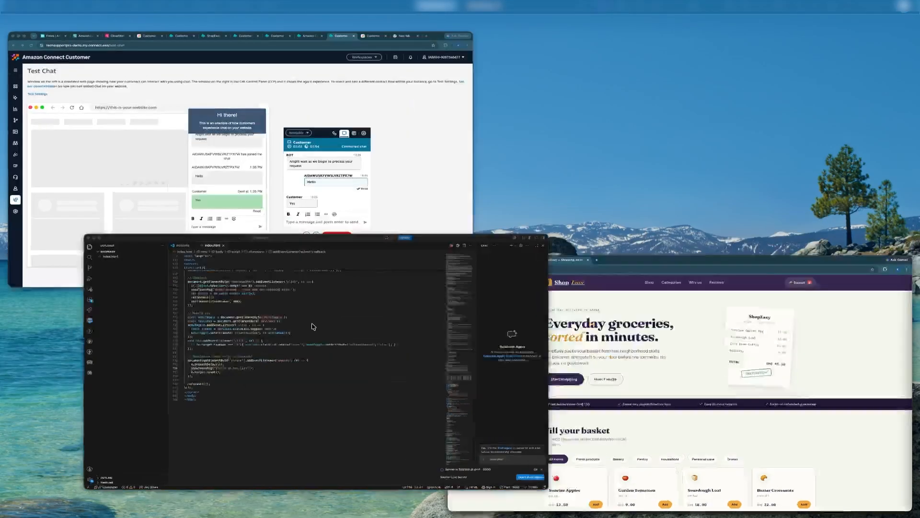
key(ctrl+Up)
click(294, 211)
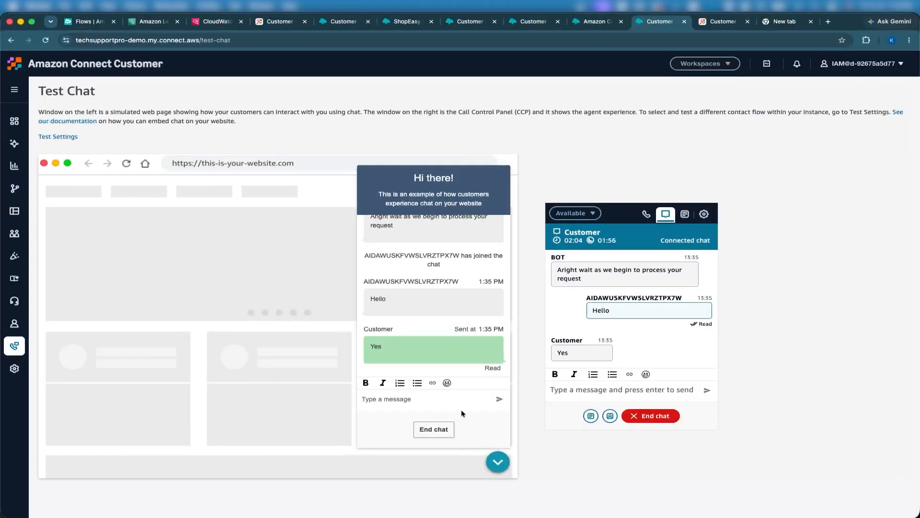
click(422, 430)
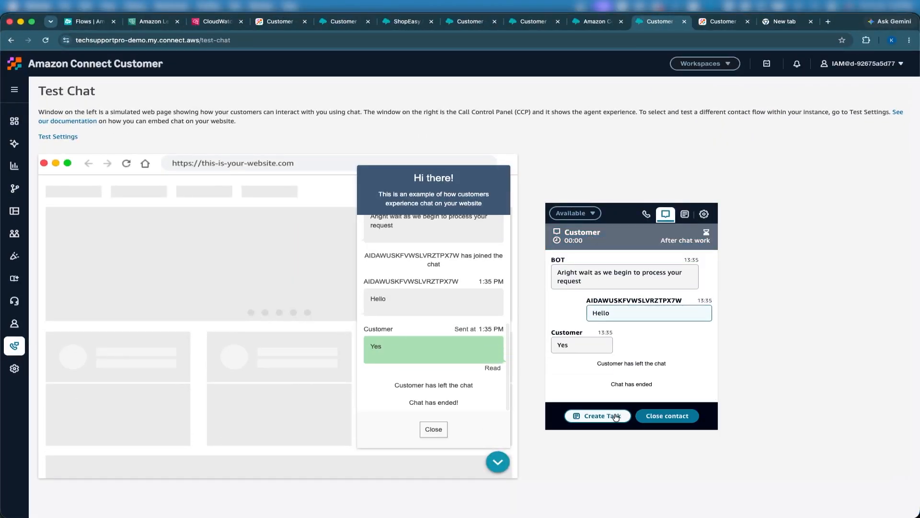
Step: Open the ShopEasy communication widget page and copy its widget script
click(594, 23)
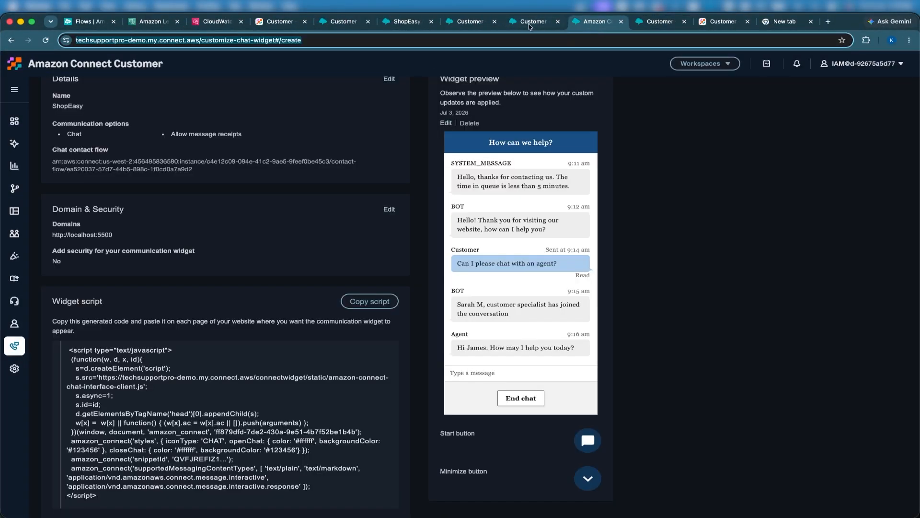
click(355, 301)
Step: Paste the widget script on a new line before the closing body tag in index.html and save
key(ctrl+Up)
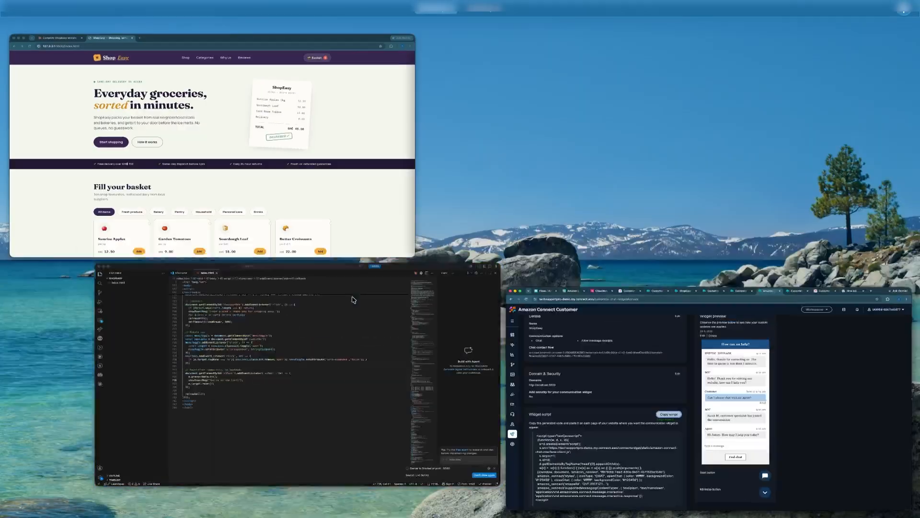
click(333, 431)
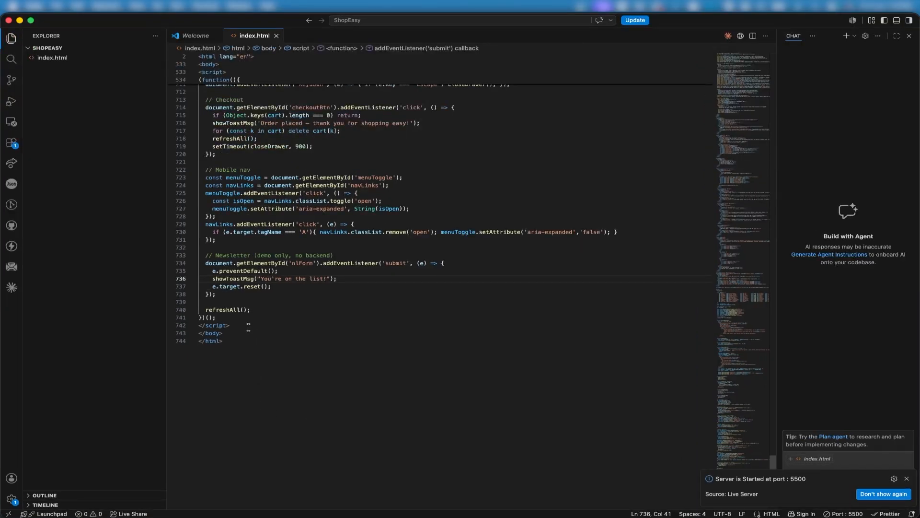
key(ctrl+Up)
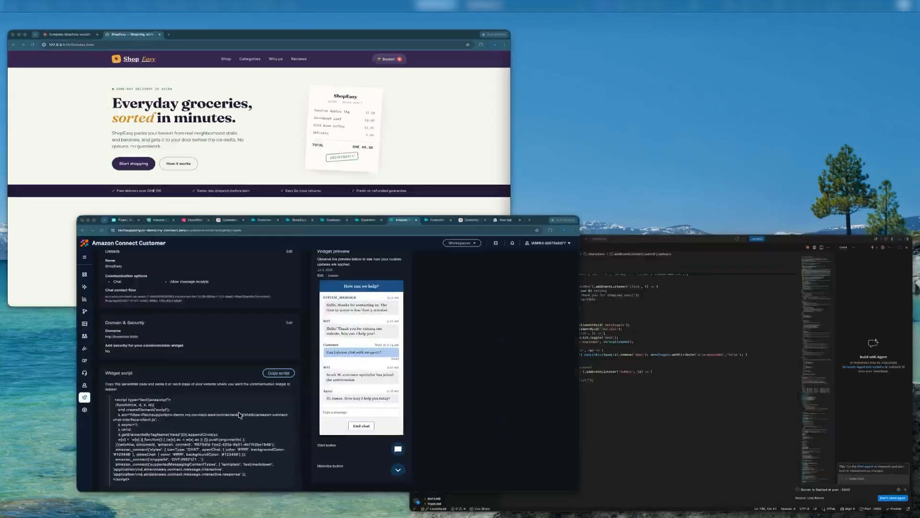
click(240, 415)
key(ctrl+Up)
click(238, 383)
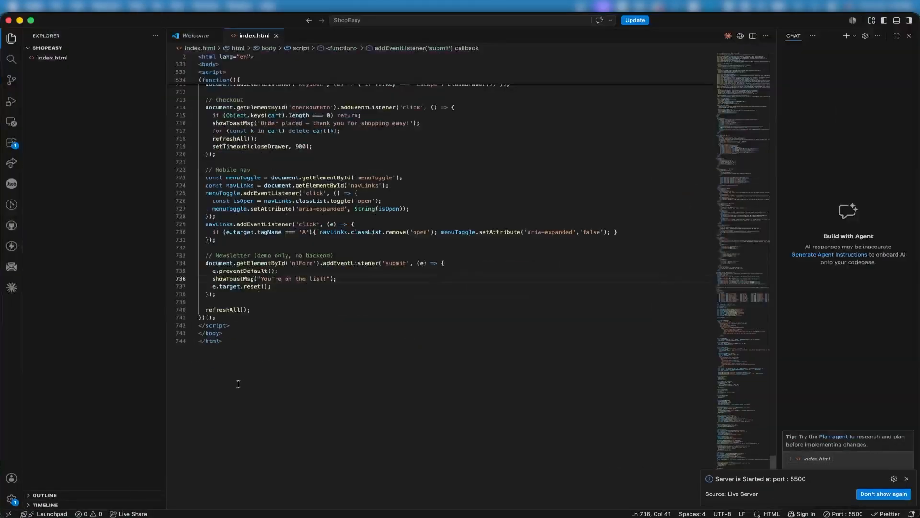
click(240, 326)
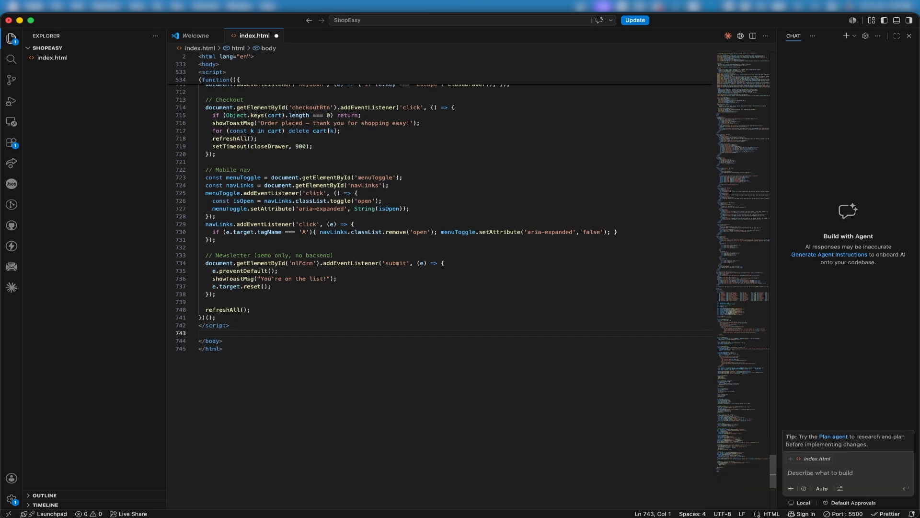
key(super+v)
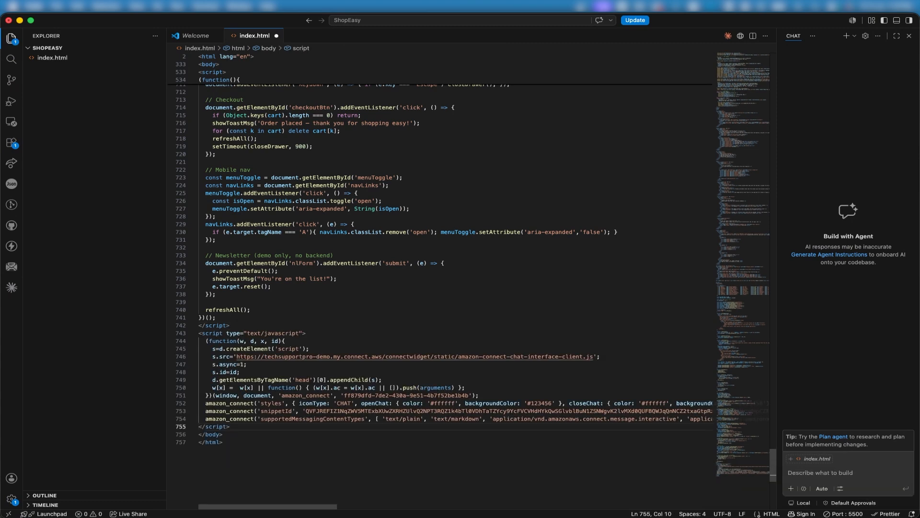
key(super+s)
Step: Open the embedded chat widget on the live ShopEasy page to test it, closing and reopening it
key(ctrl+Up)
click(283, 217)
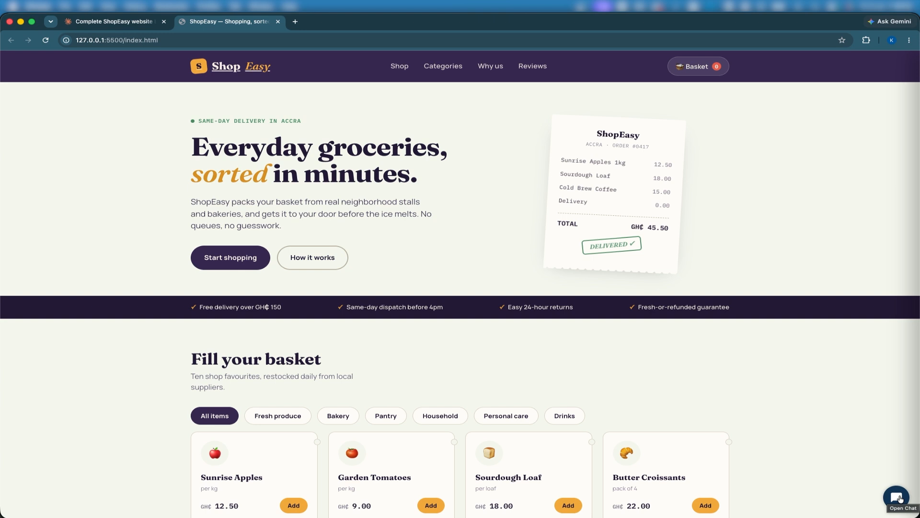
click(897, 497)
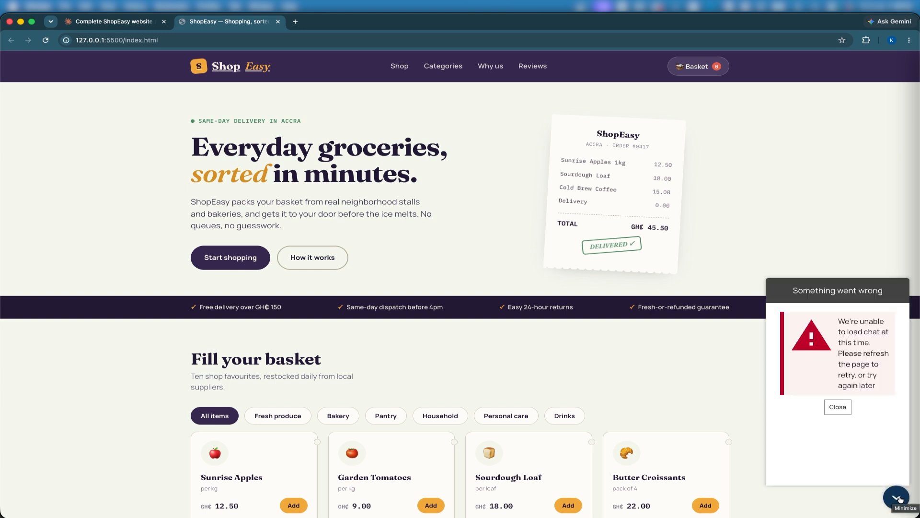
click(838, 407)
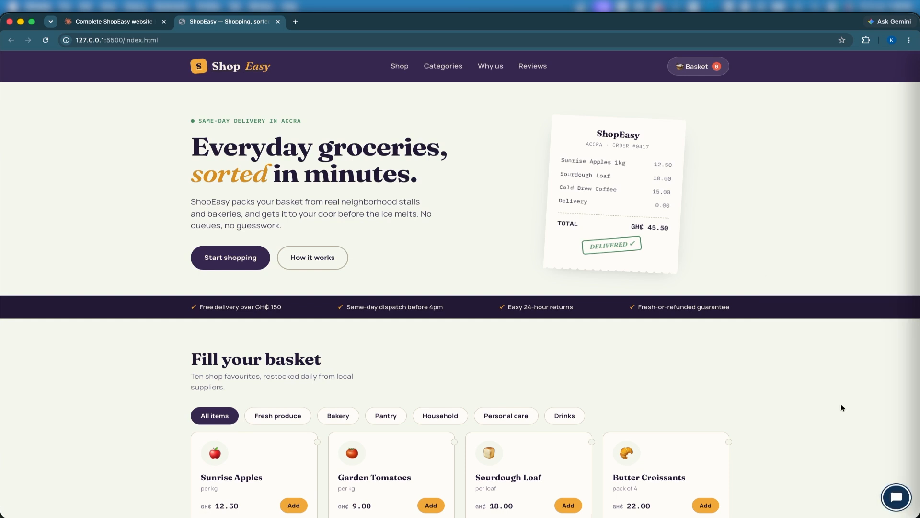
click(891, 499)
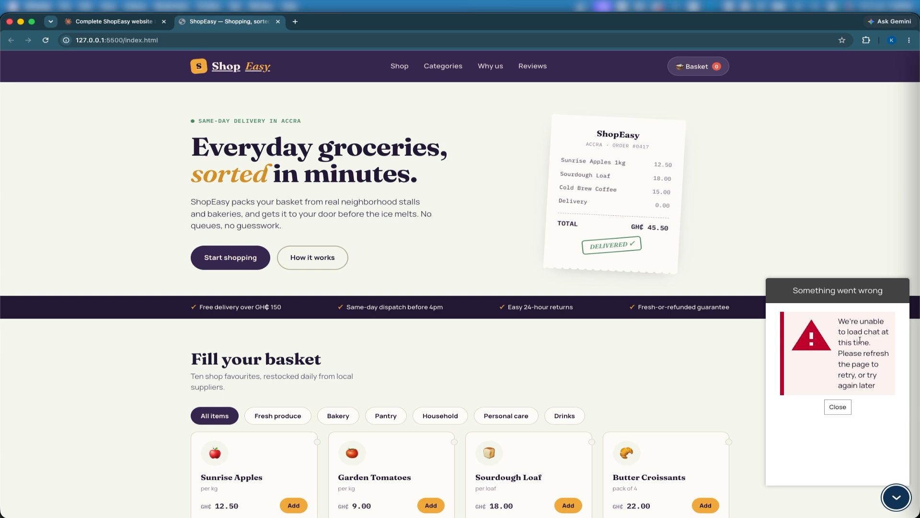
Step: Compare the widget's Domain & Security settings in Amazon Connect with the live page's address
key(ctrl+Up)
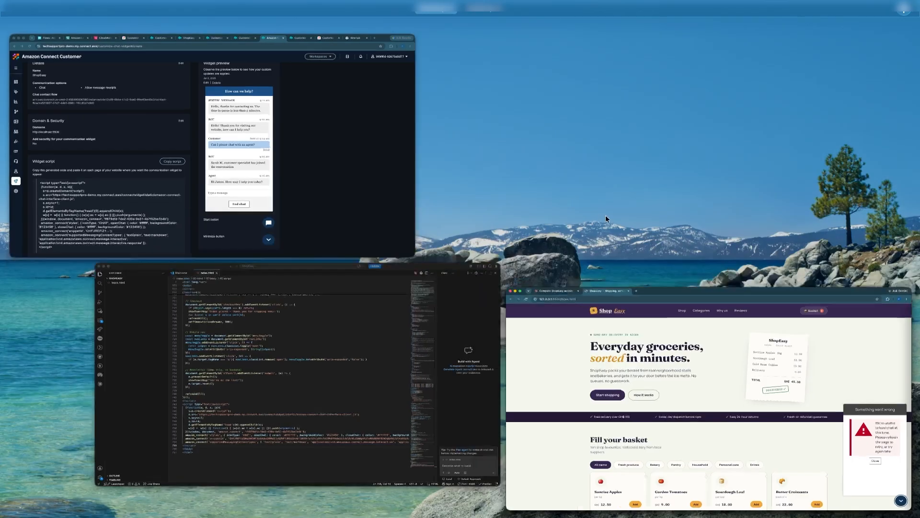
click(339, 217)
scroll(354, 170, up, 5)
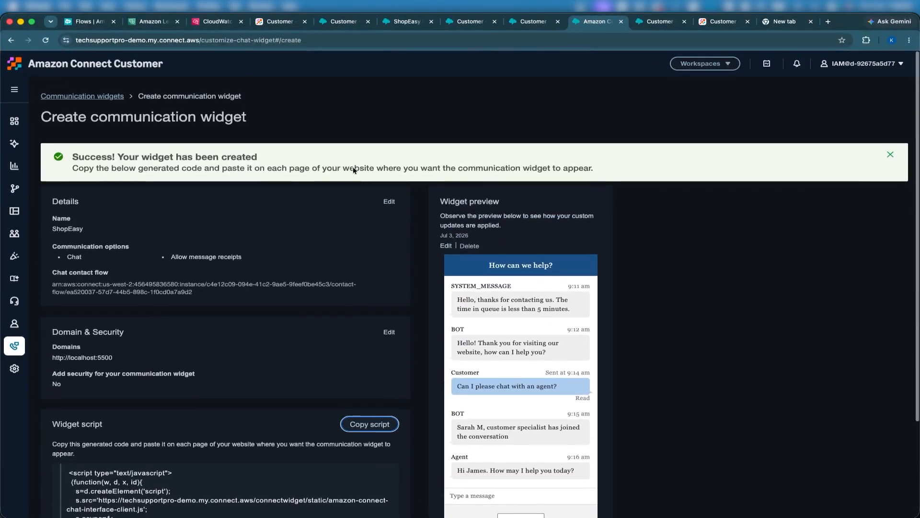
scroll(352, 166, down, 5)
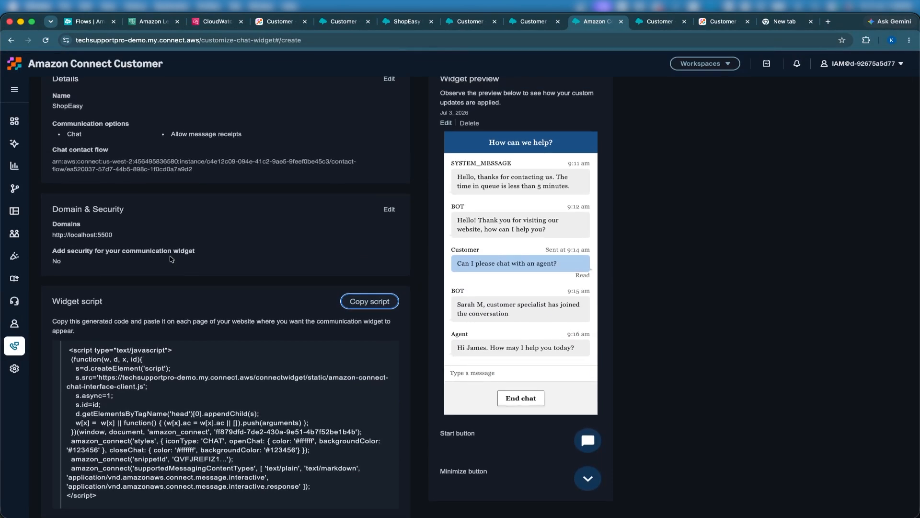
key(ctrl+Up)
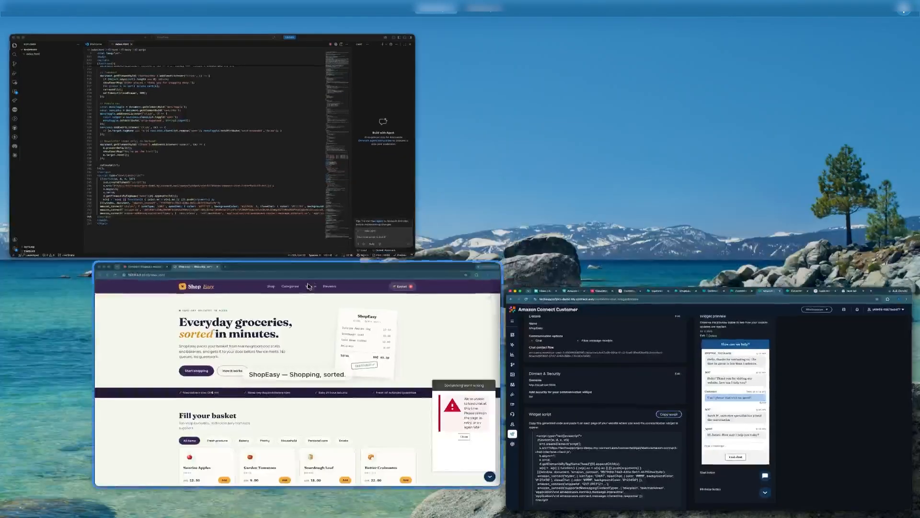
click(346, 355)
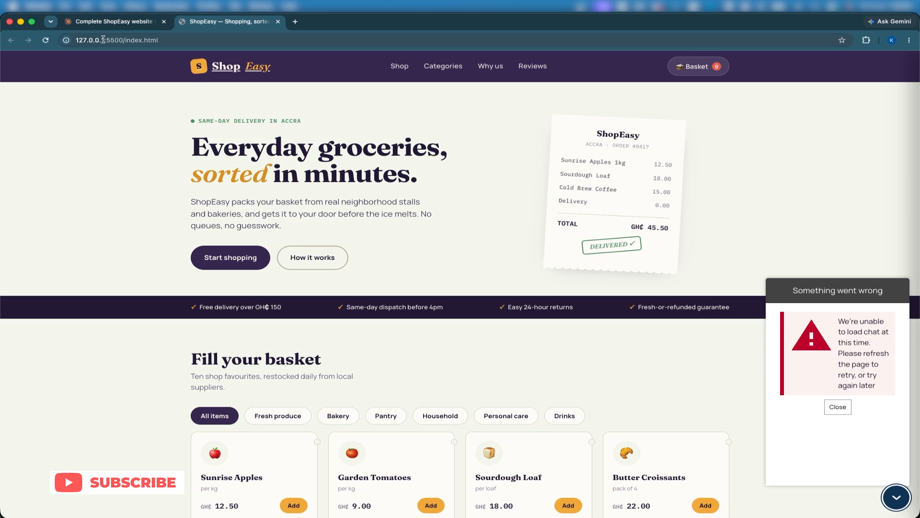
key(ctrl+Up)
click(249, 331)
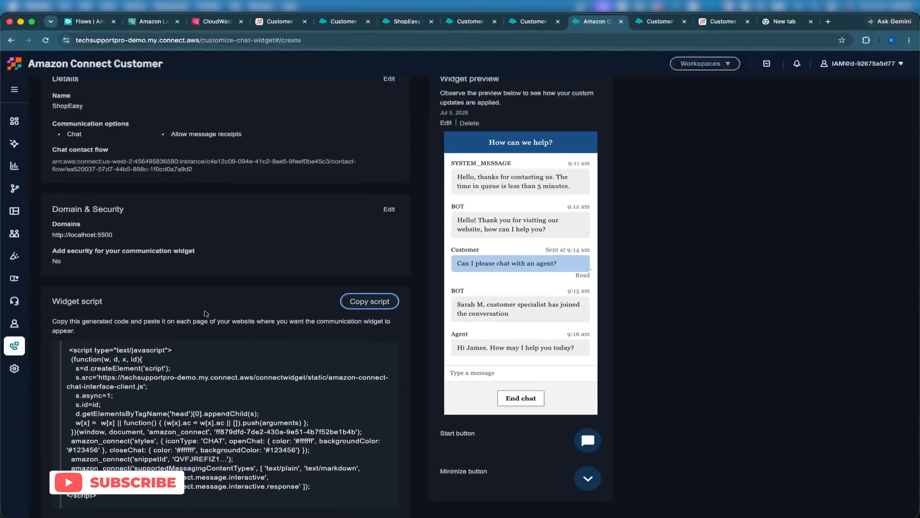
drag(51, 235, 136, 241)
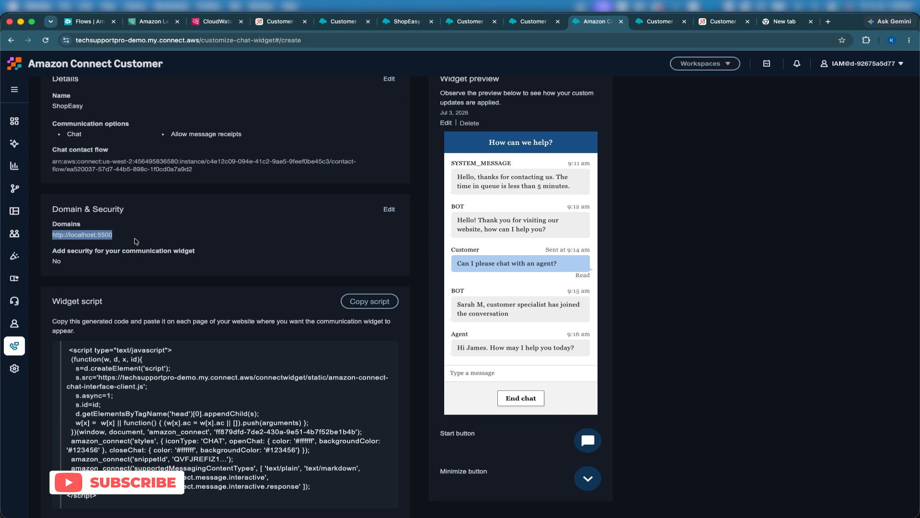
key(ctrl+Up)
click(229, 259)
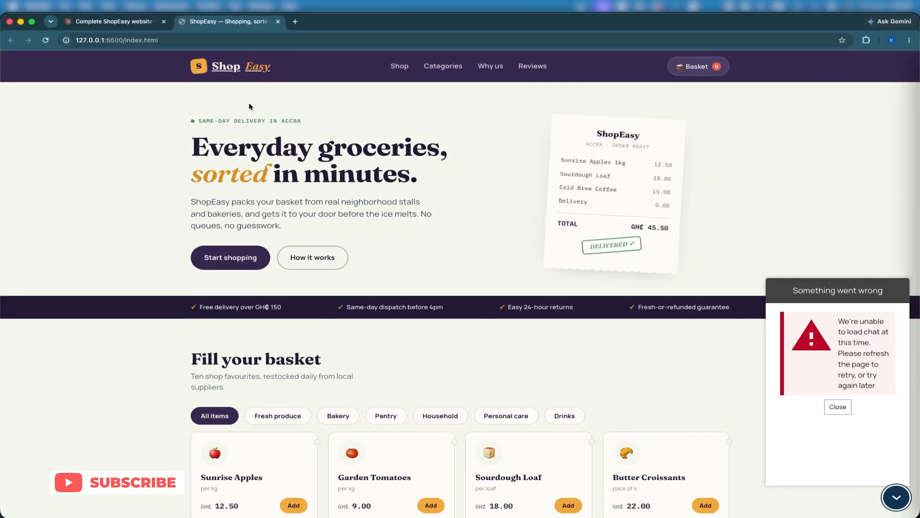
click(295, 21)
key(super+v)
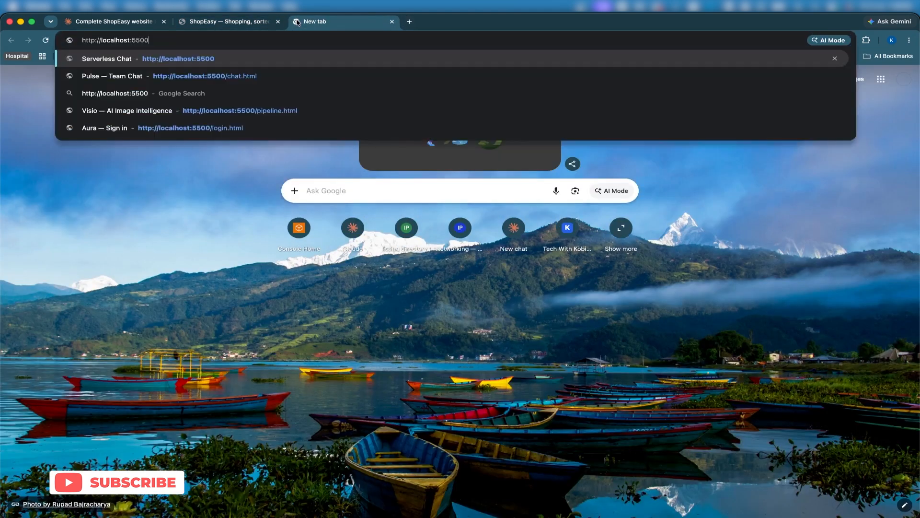
key(Return)
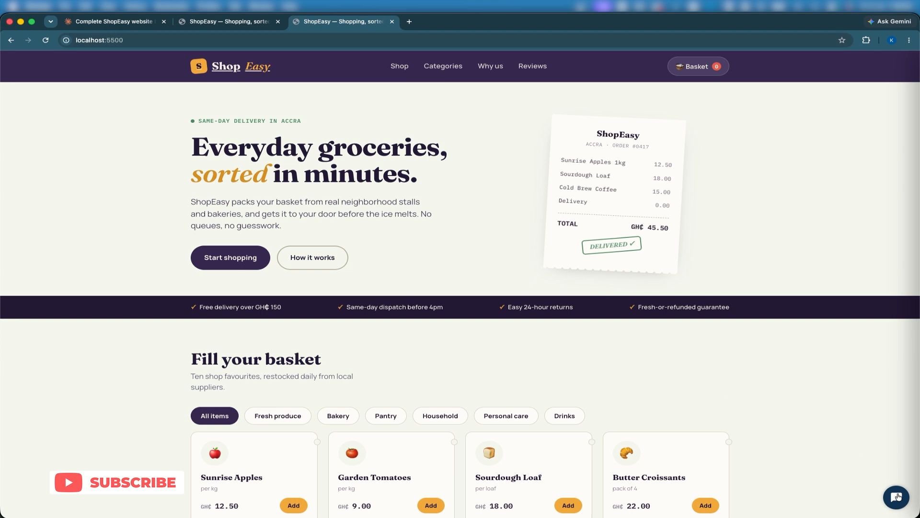
Step: Open the chat widget on the localhost ShopEasy page and send the message "Hello"
click(897, 497)
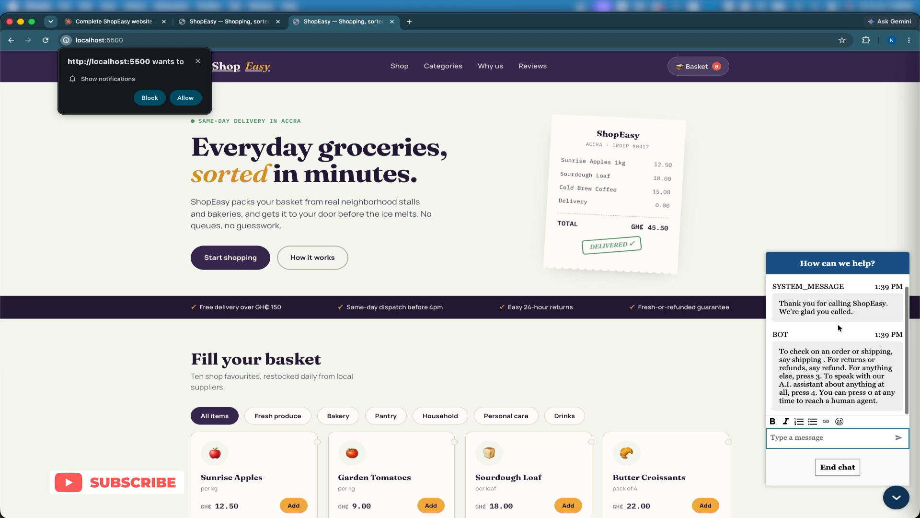
text(H)
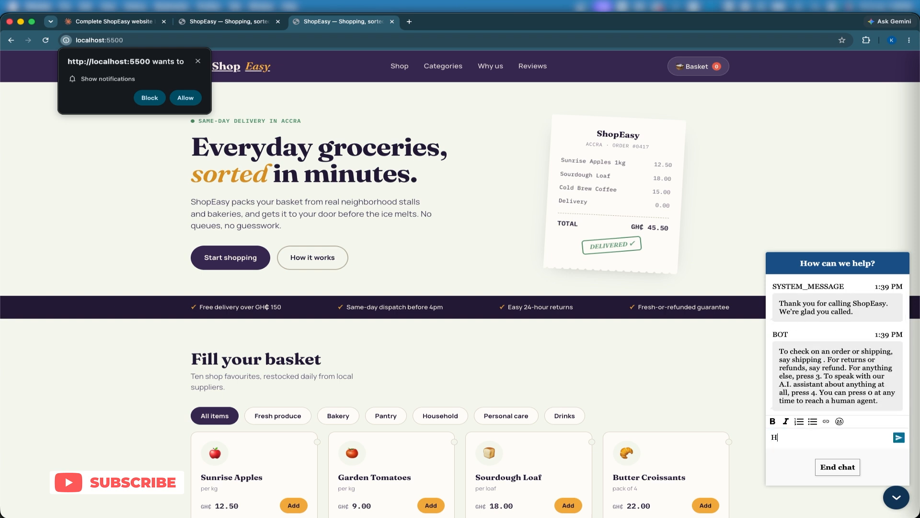
text(ello)
key(Return)
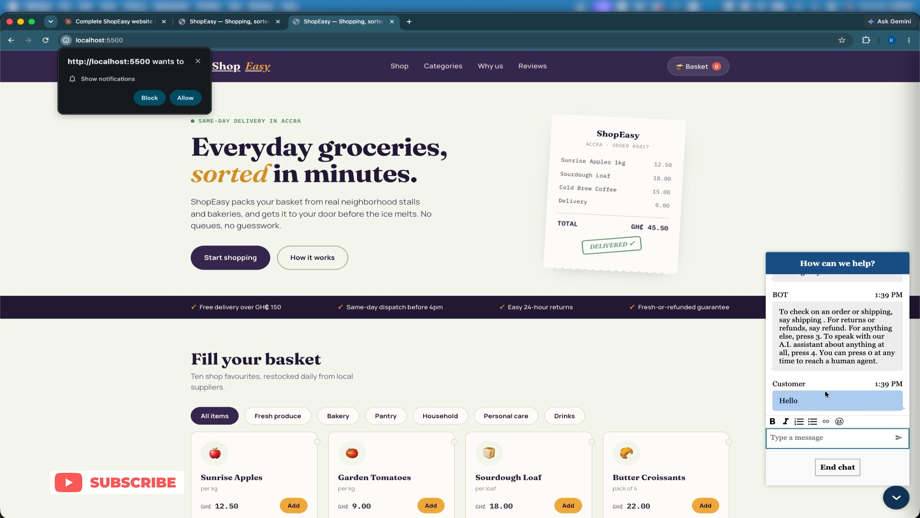
Step: In Amazon Connect's Test Chat page, close the finished agent contact and the simulated customer chat
key(ctrl+Up)
click(316, 403)
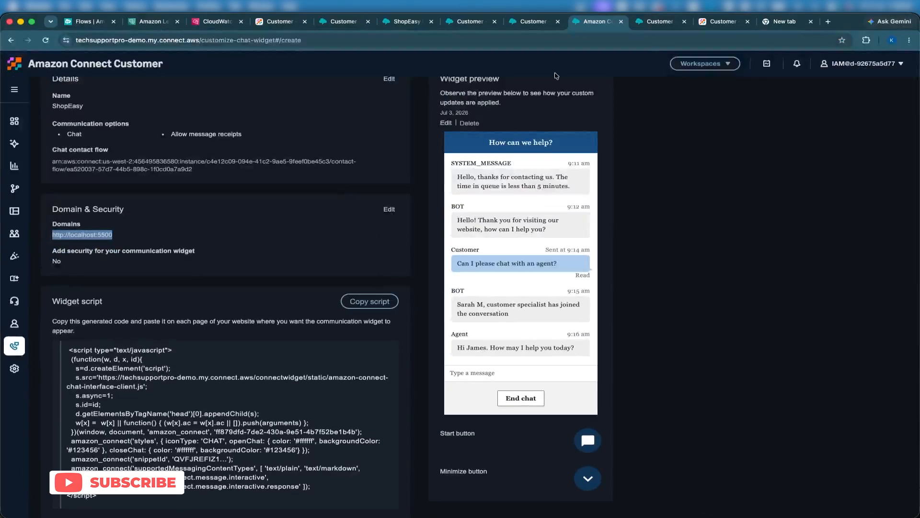
click(660, 21)
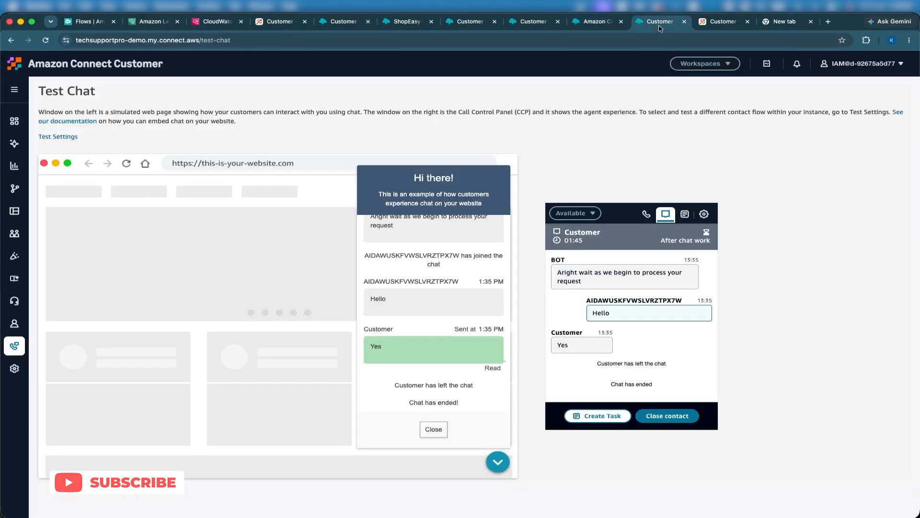
click(648, 418)
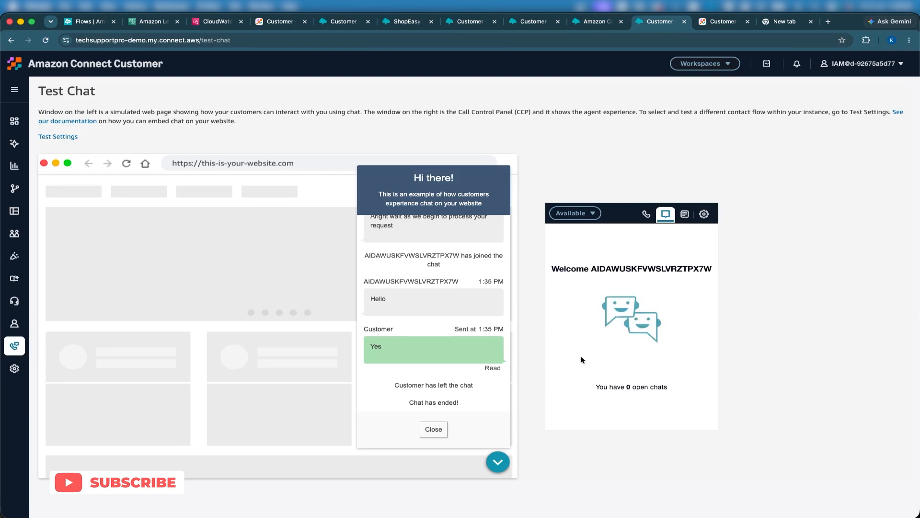
click(433, 429)
Step: Set the agent's status in the Contact Control Panel to Offline
click(568, 213)
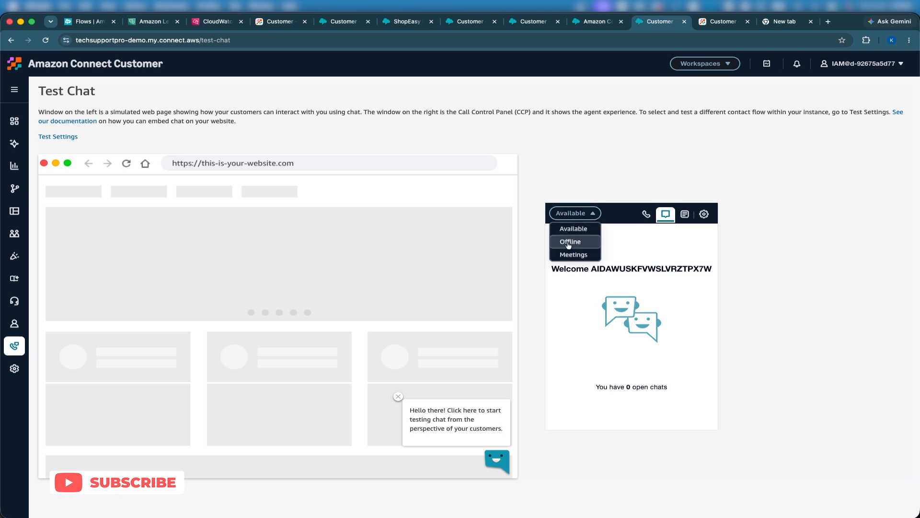
click(562, 236)
click(568, 211)
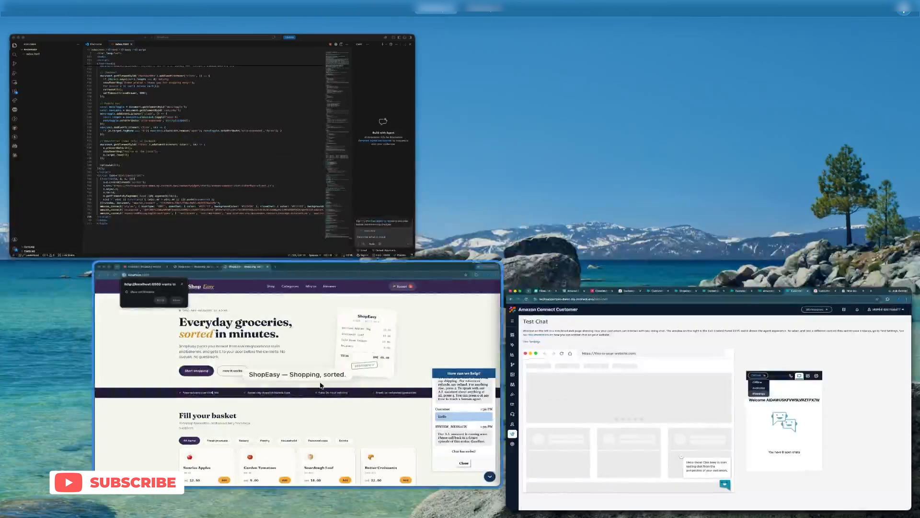
Step: Close the ended chat in the ShopEasy widget and send "Refund" in the new chat
click(320, 385)
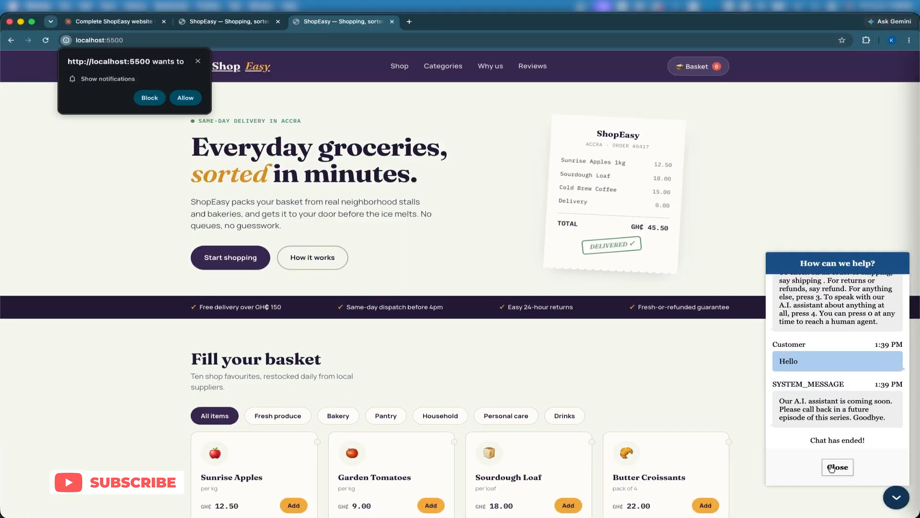
drag(779, 401, 883, 428)
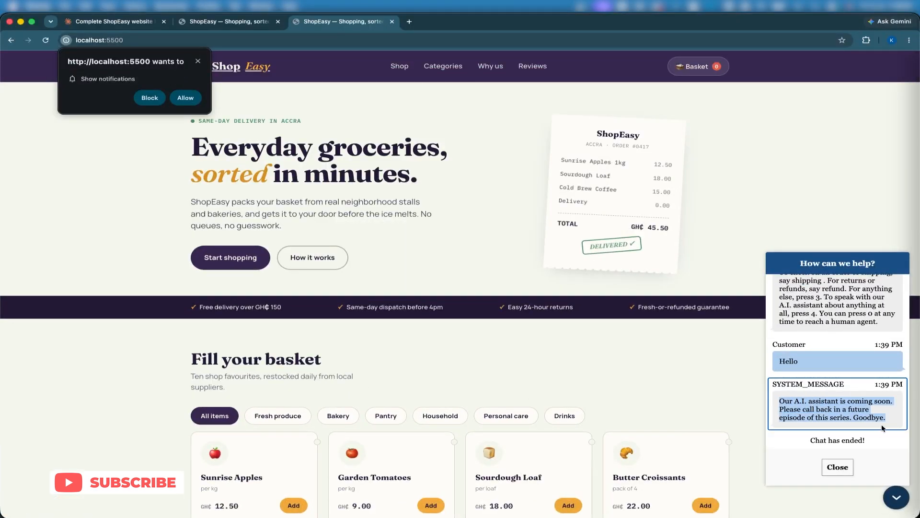
click(837, 466)
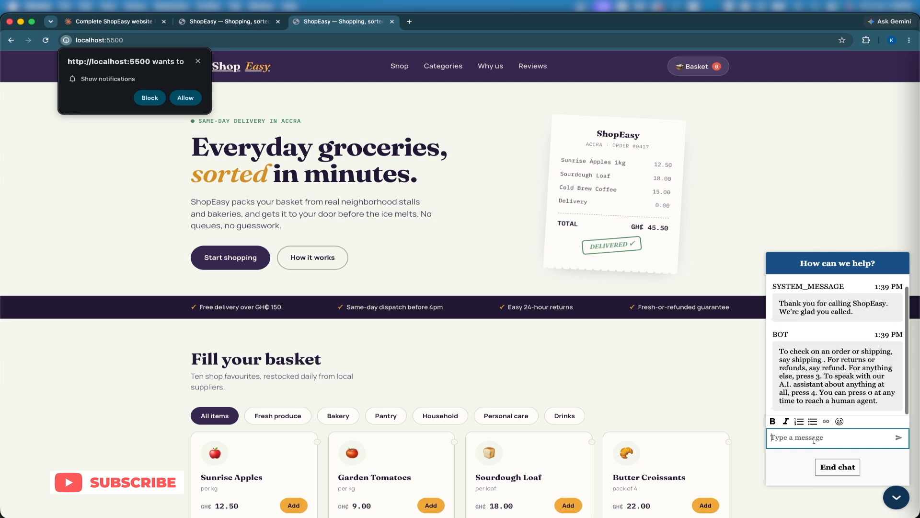
text(Refund)
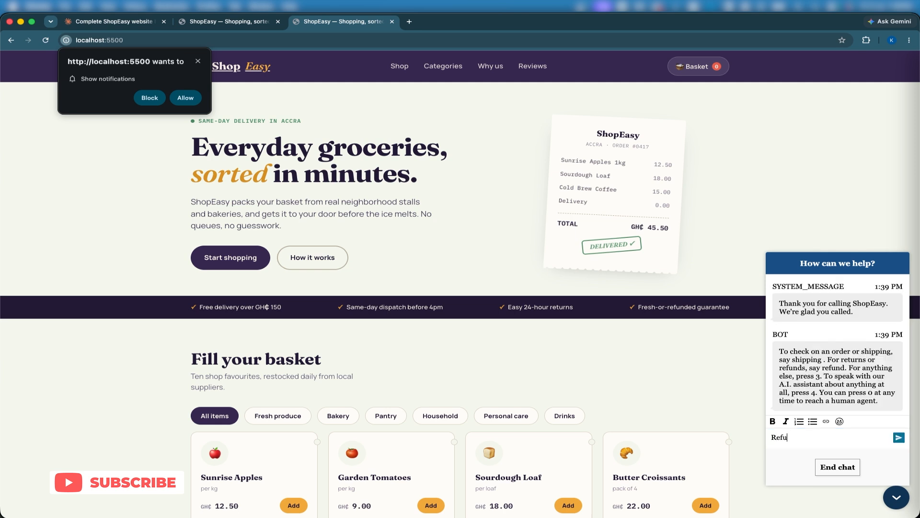
key(Return)
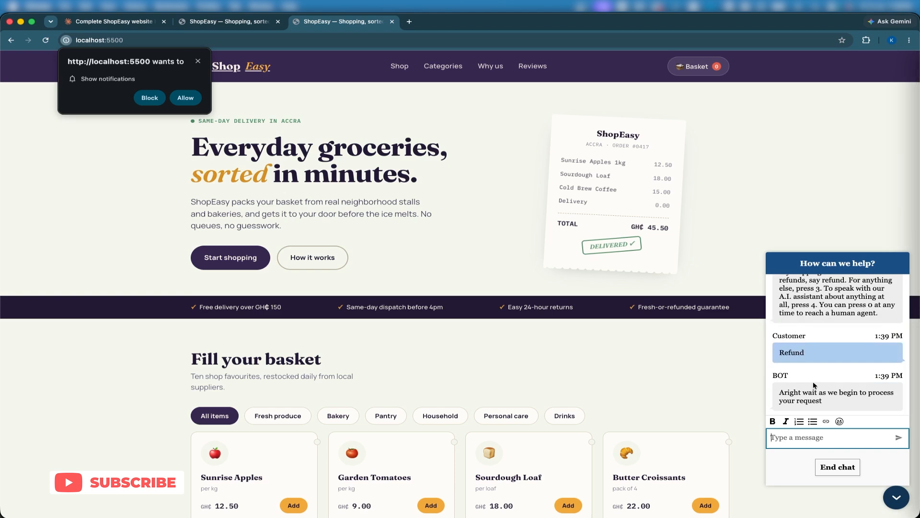
Step: Set the agent status back to Available in Amazon Connect and accept the incoming chat
key(ctrl+Up)
key(ctrl+Up)
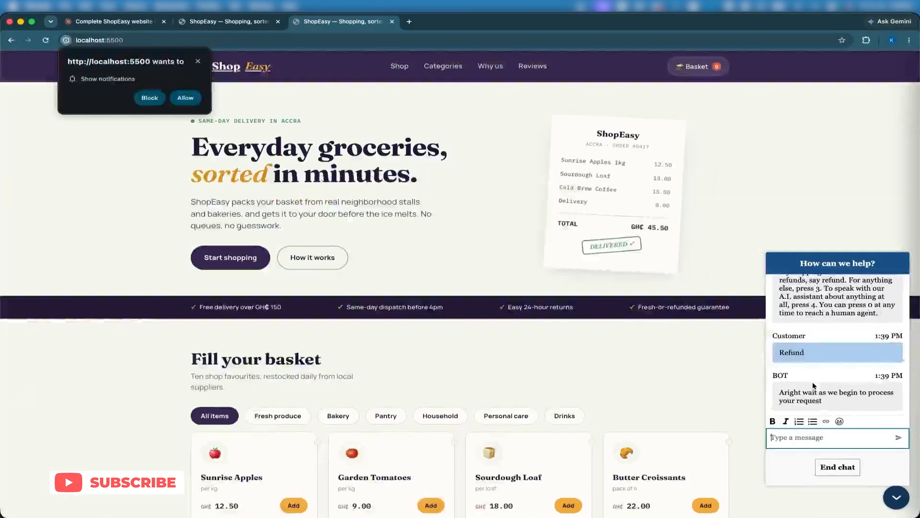
key(ctrl+Up)
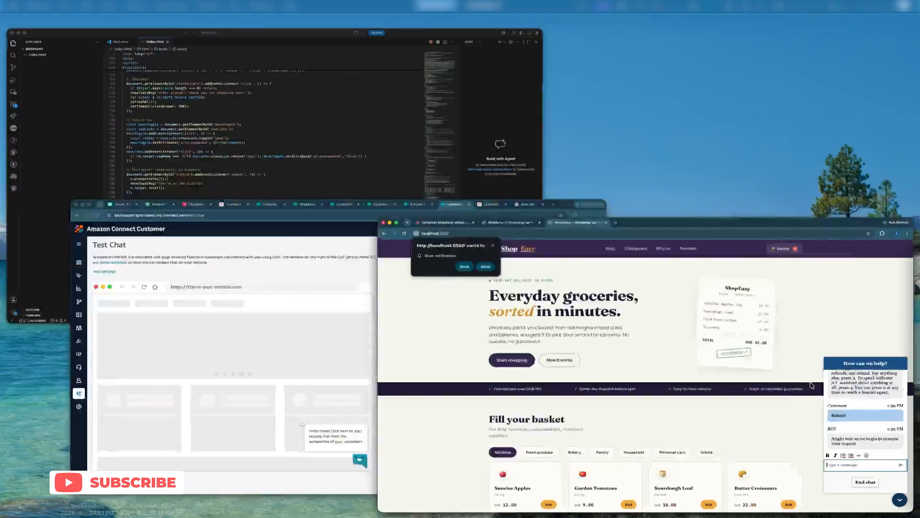
click(371, 394)
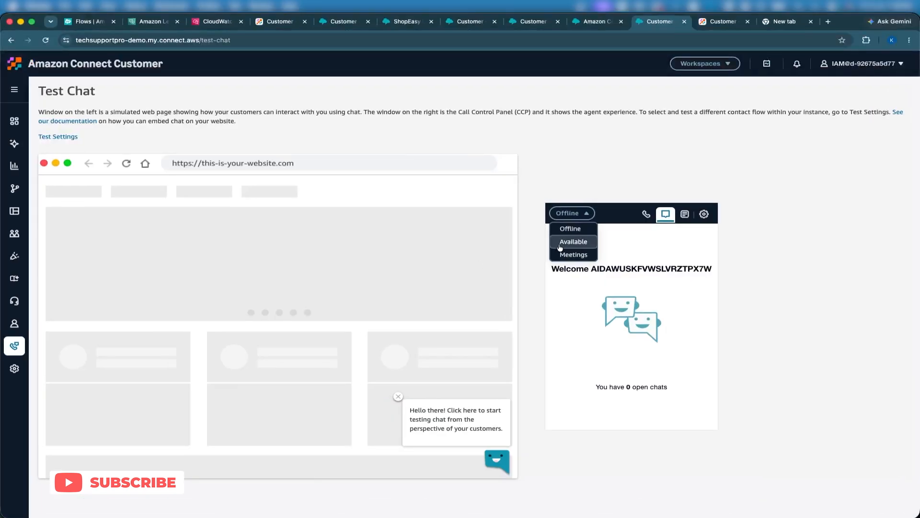
click(558, 244)
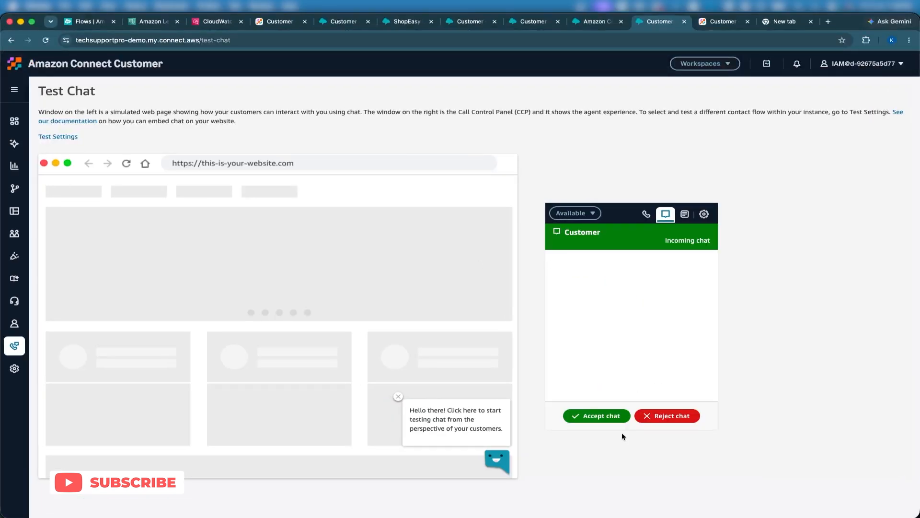
click(603, 416)
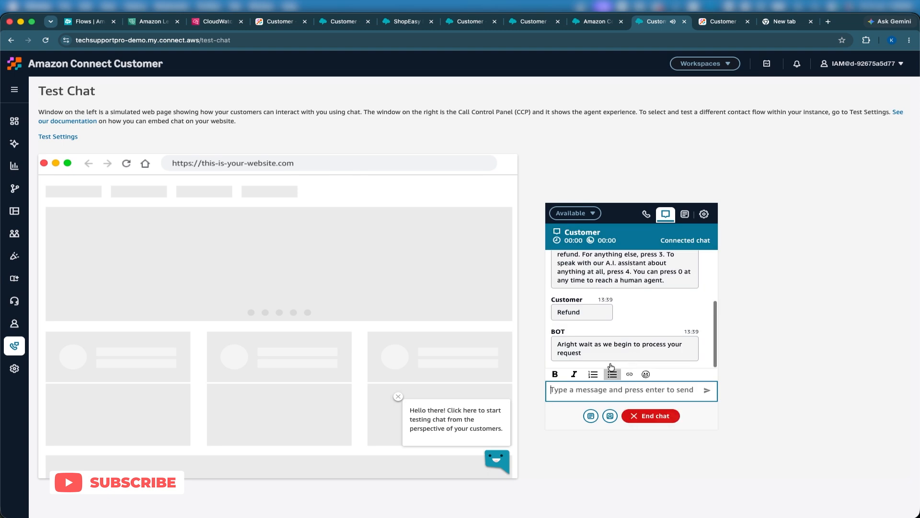
Step: Reply "Hello" as the agent and check the reply in the ShopEasy page's chat widget
click(572, 388)
text(Hell)
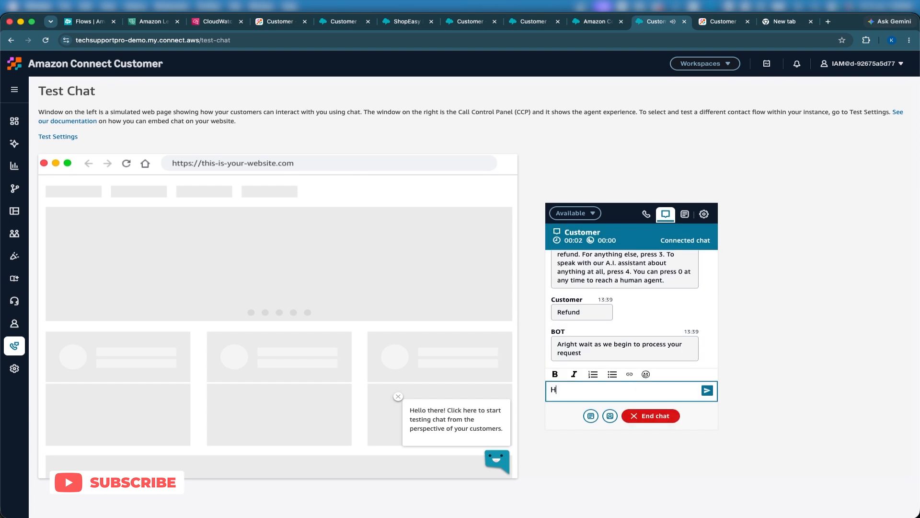
text(o)
key(Return)
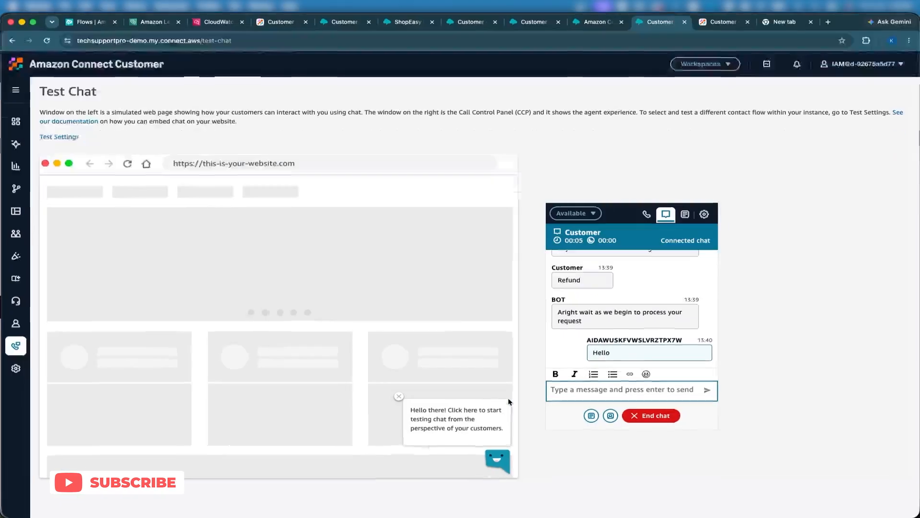
key(ctrl+Up)
click(358, 388)
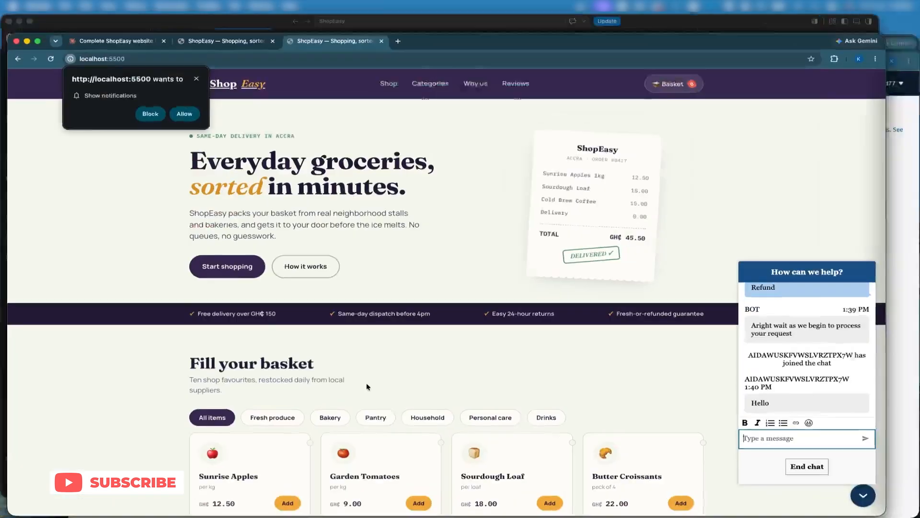
scroll(842, 373, up, 3)
scroll(842, 373, down, 3)
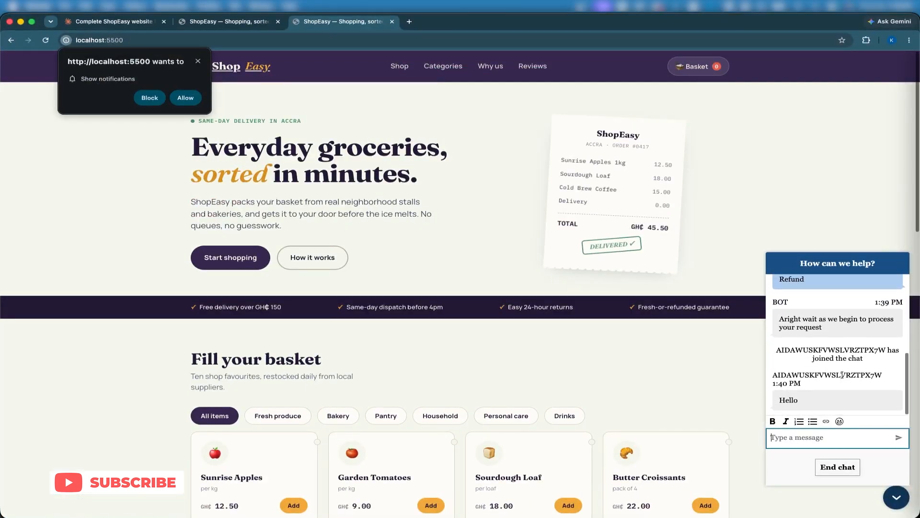